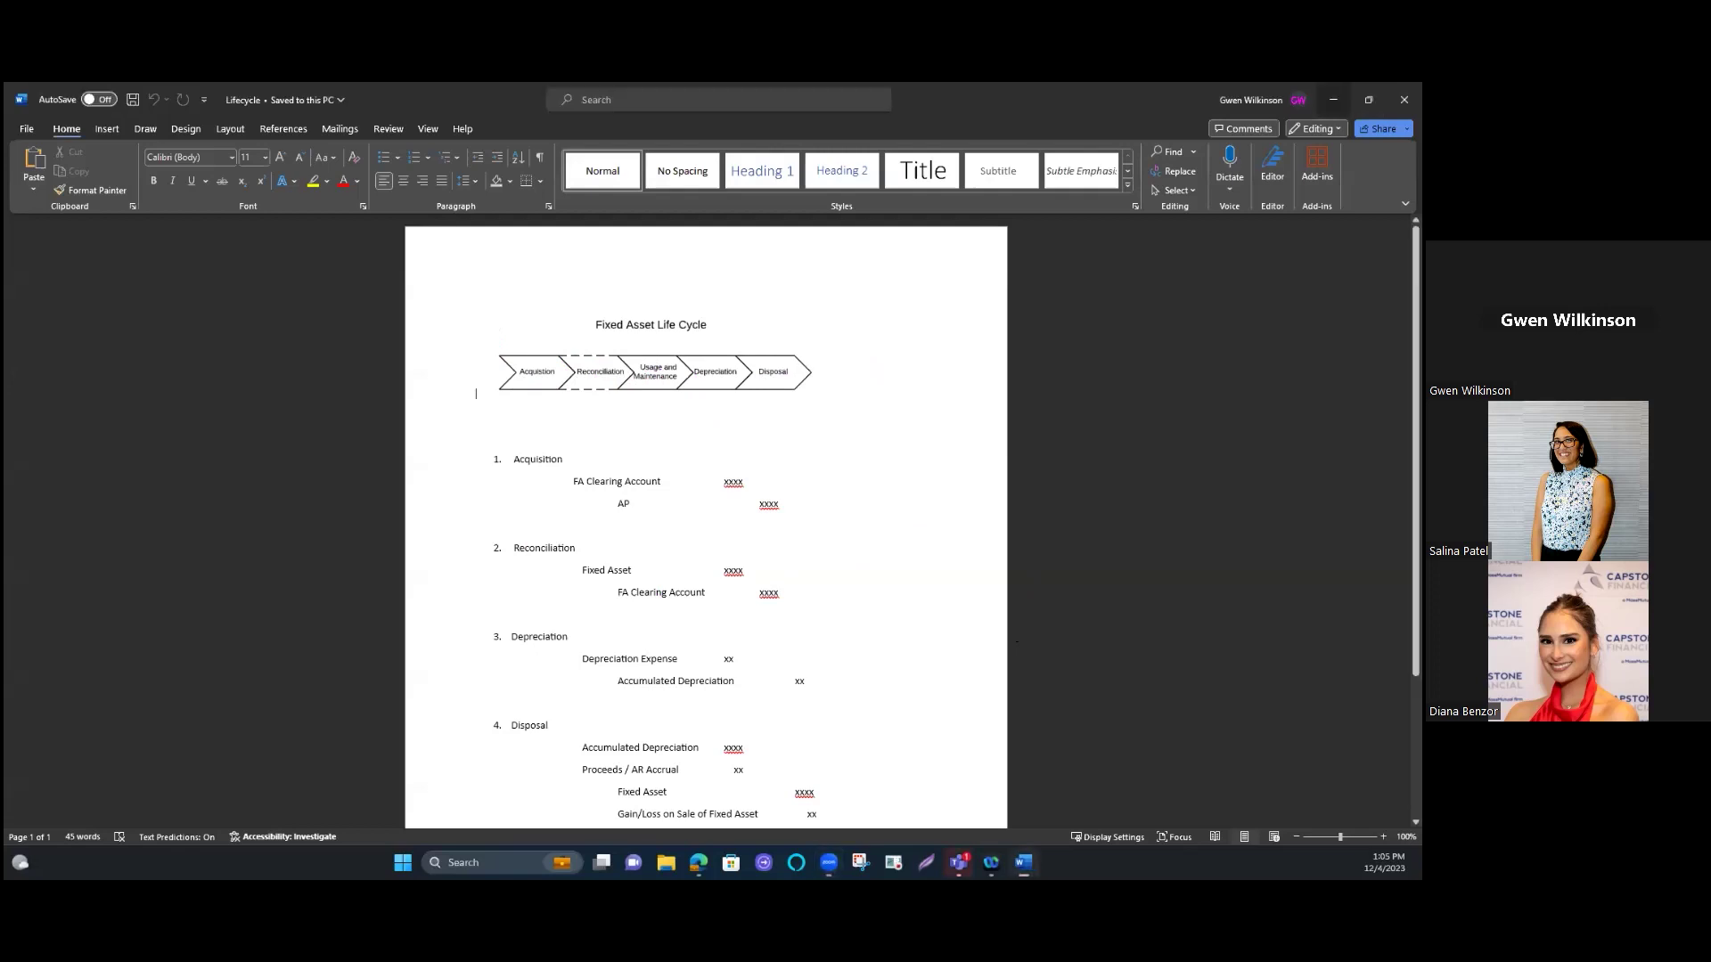
# Step: Switch to Acumatica and open the "Sales New Ford 150" bill from Bills and Adjustments
pyautogui.doubleClick(481, 100)
pyautogui.click(104, 485)
pyautogui.click(89, 477)
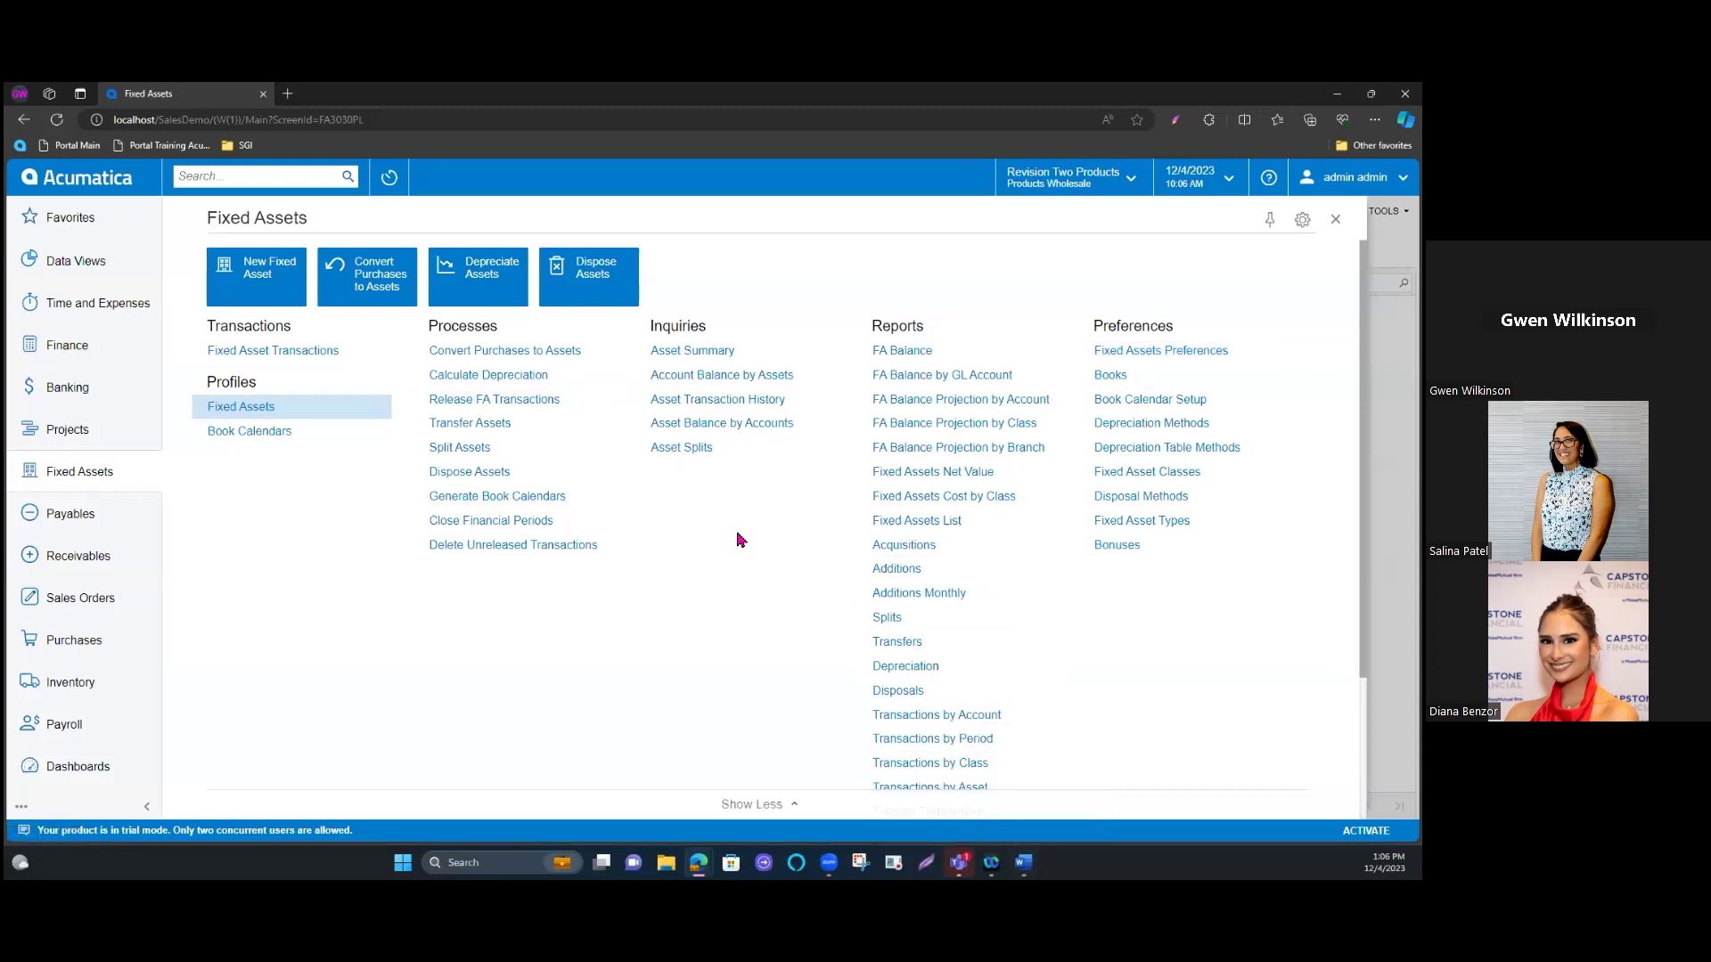
pyautogui.click(62, 524)
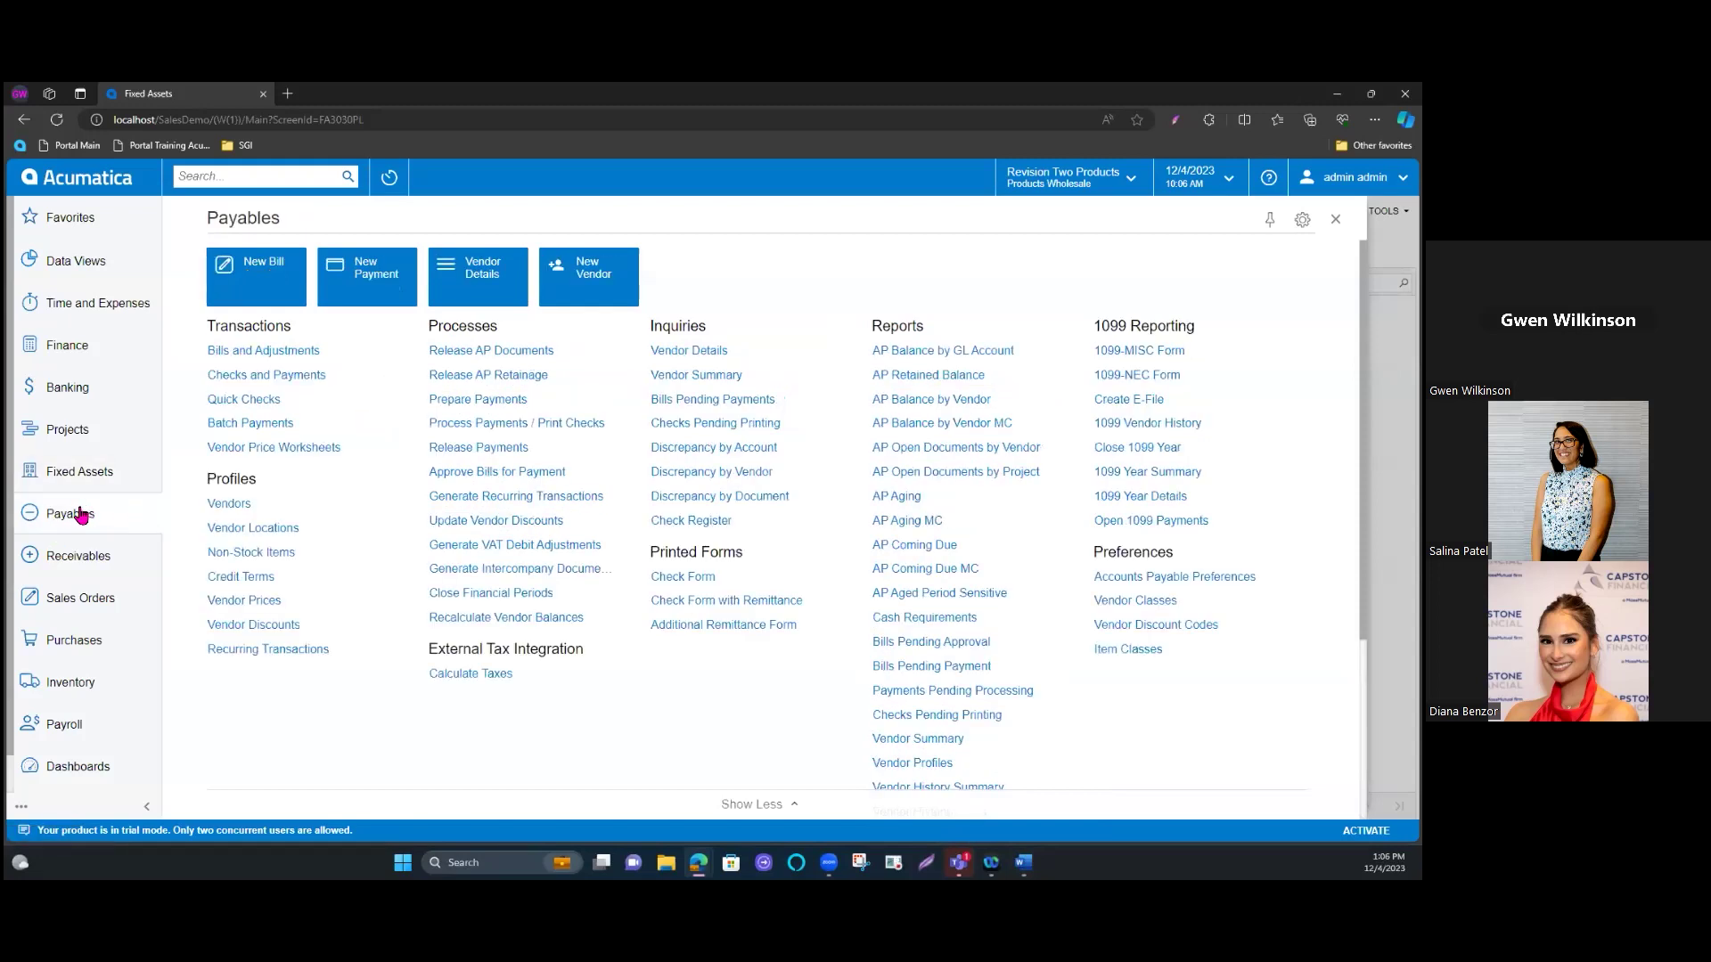
pyautogui.click(242, 355)
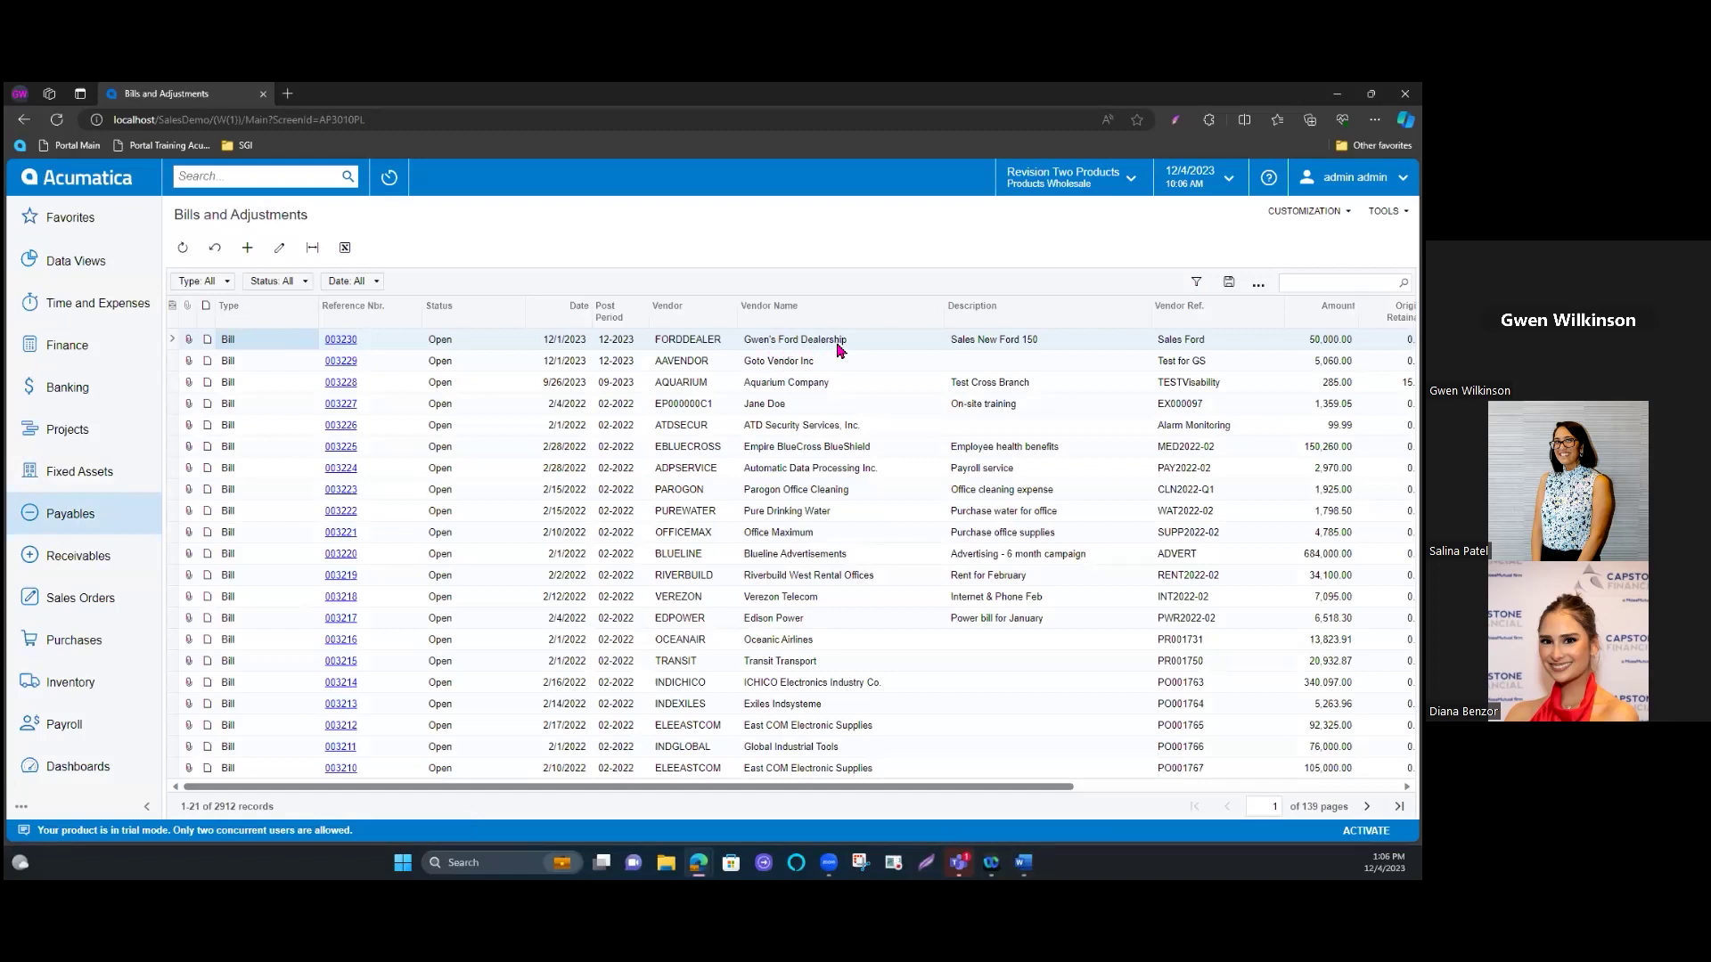
pyautogui.click(355, 346)
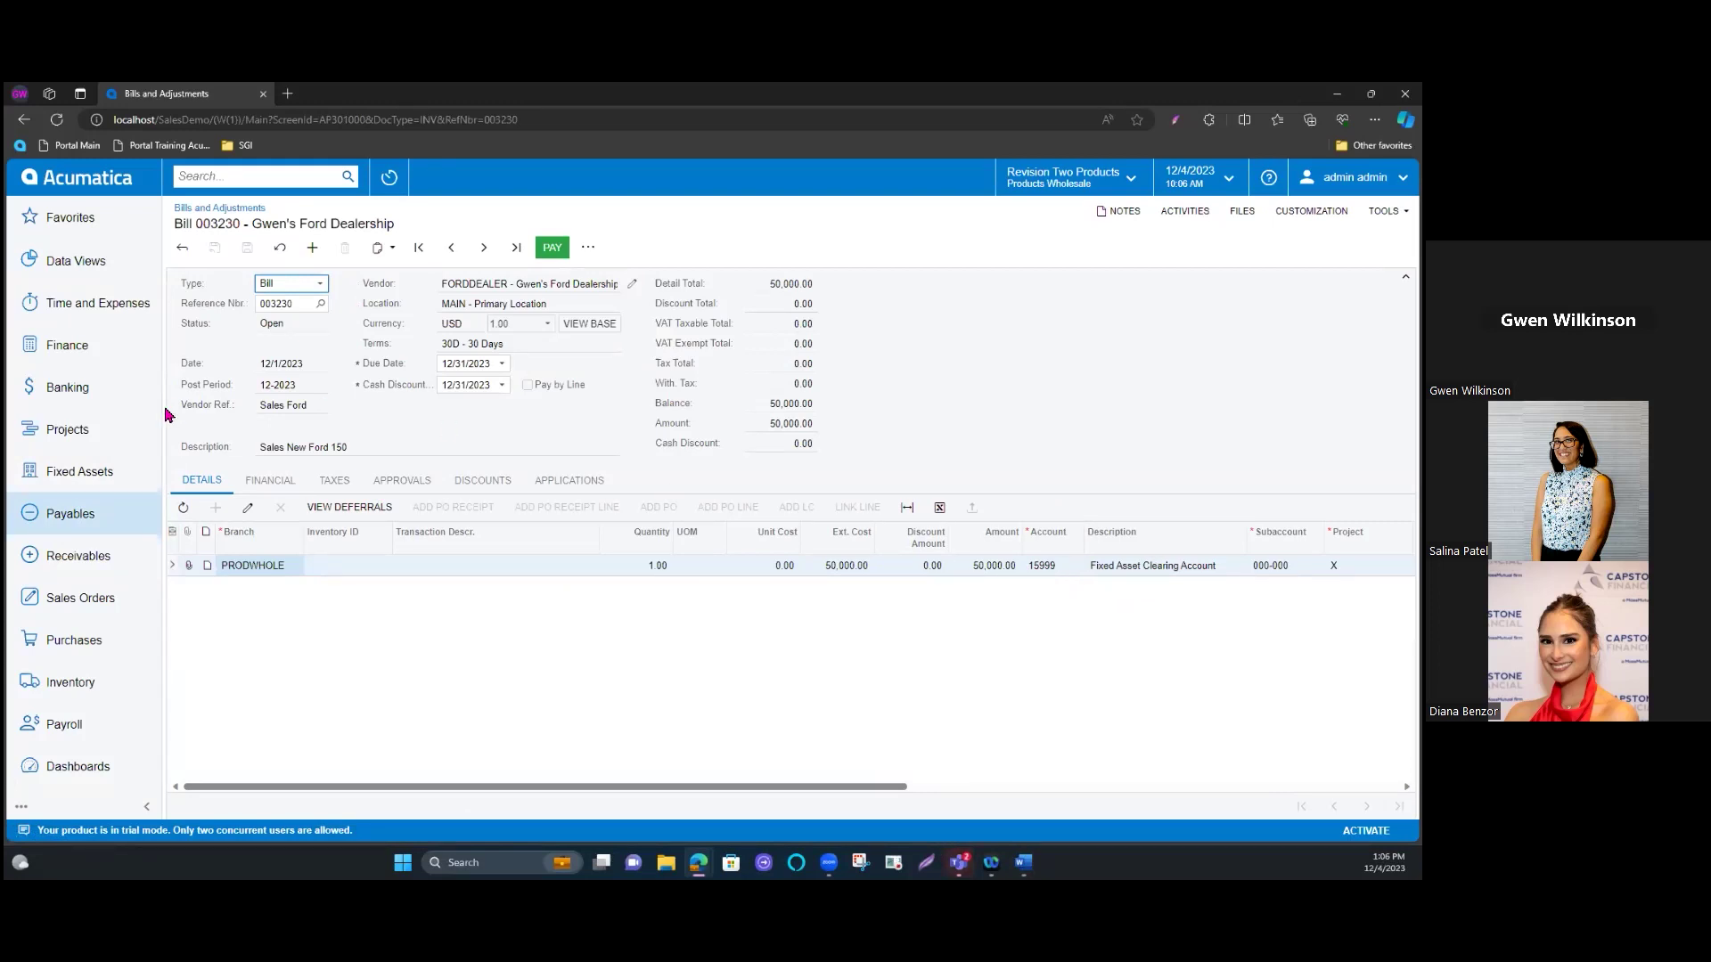
# Step: Review the Fixed Assets Preferences and the list of depreciation Books
pyautogui.click(81, 478)
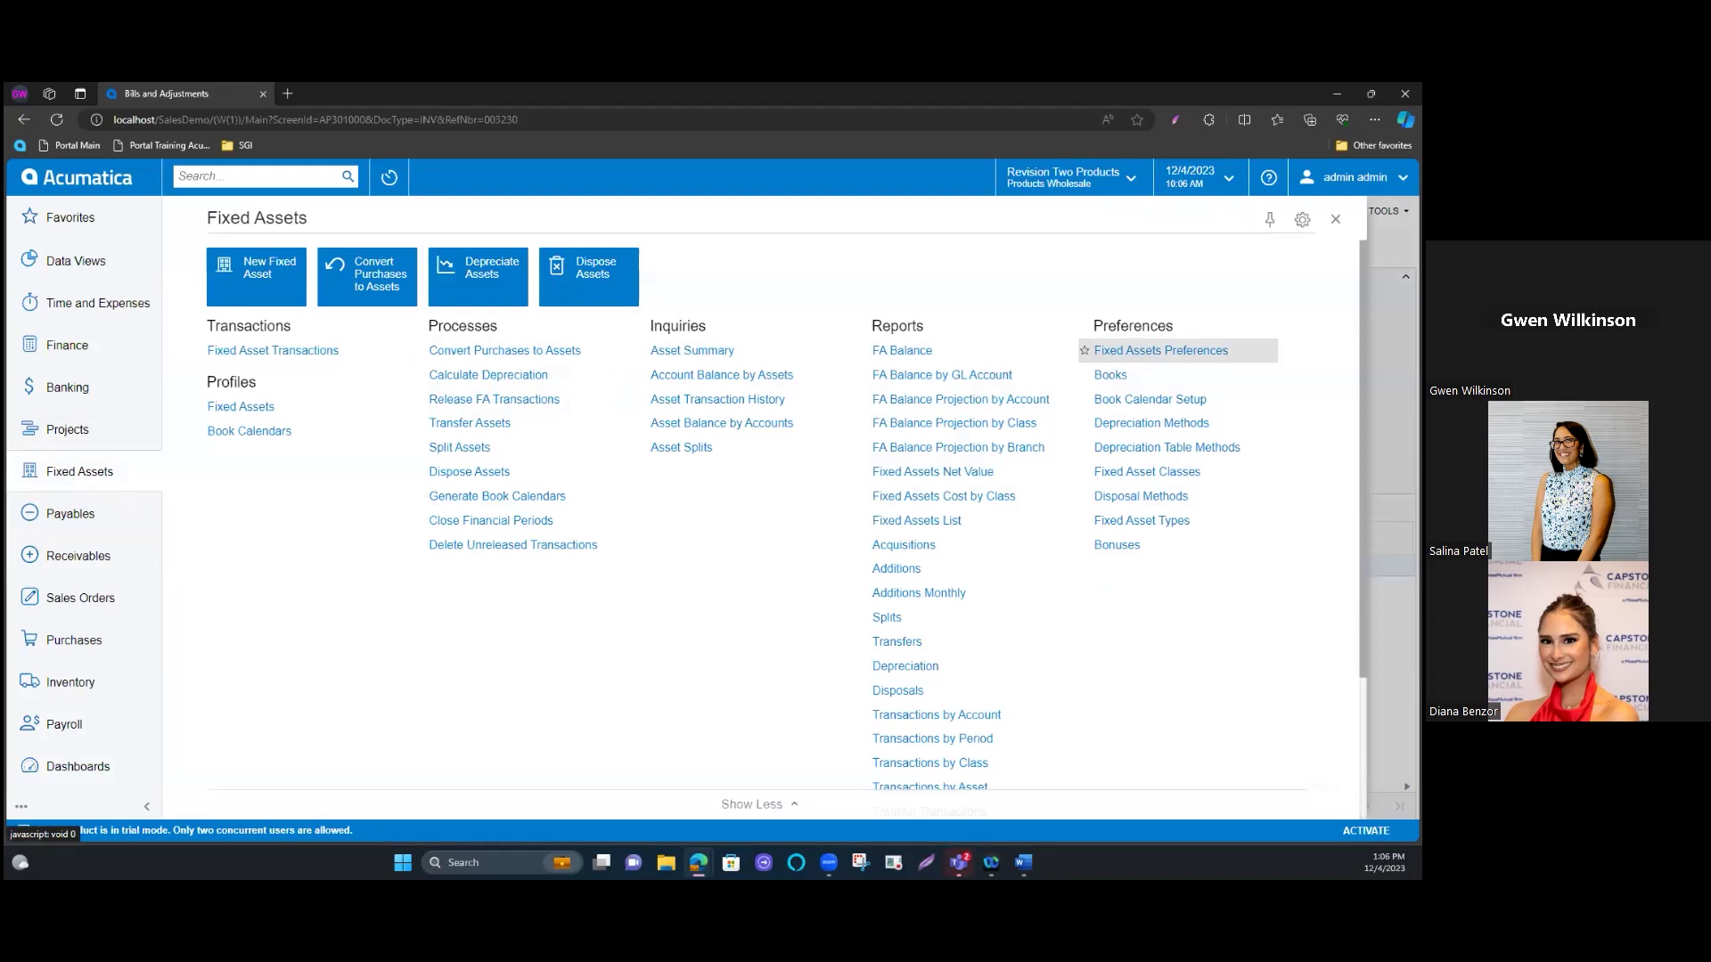
pyautogui.click(1160, 350)
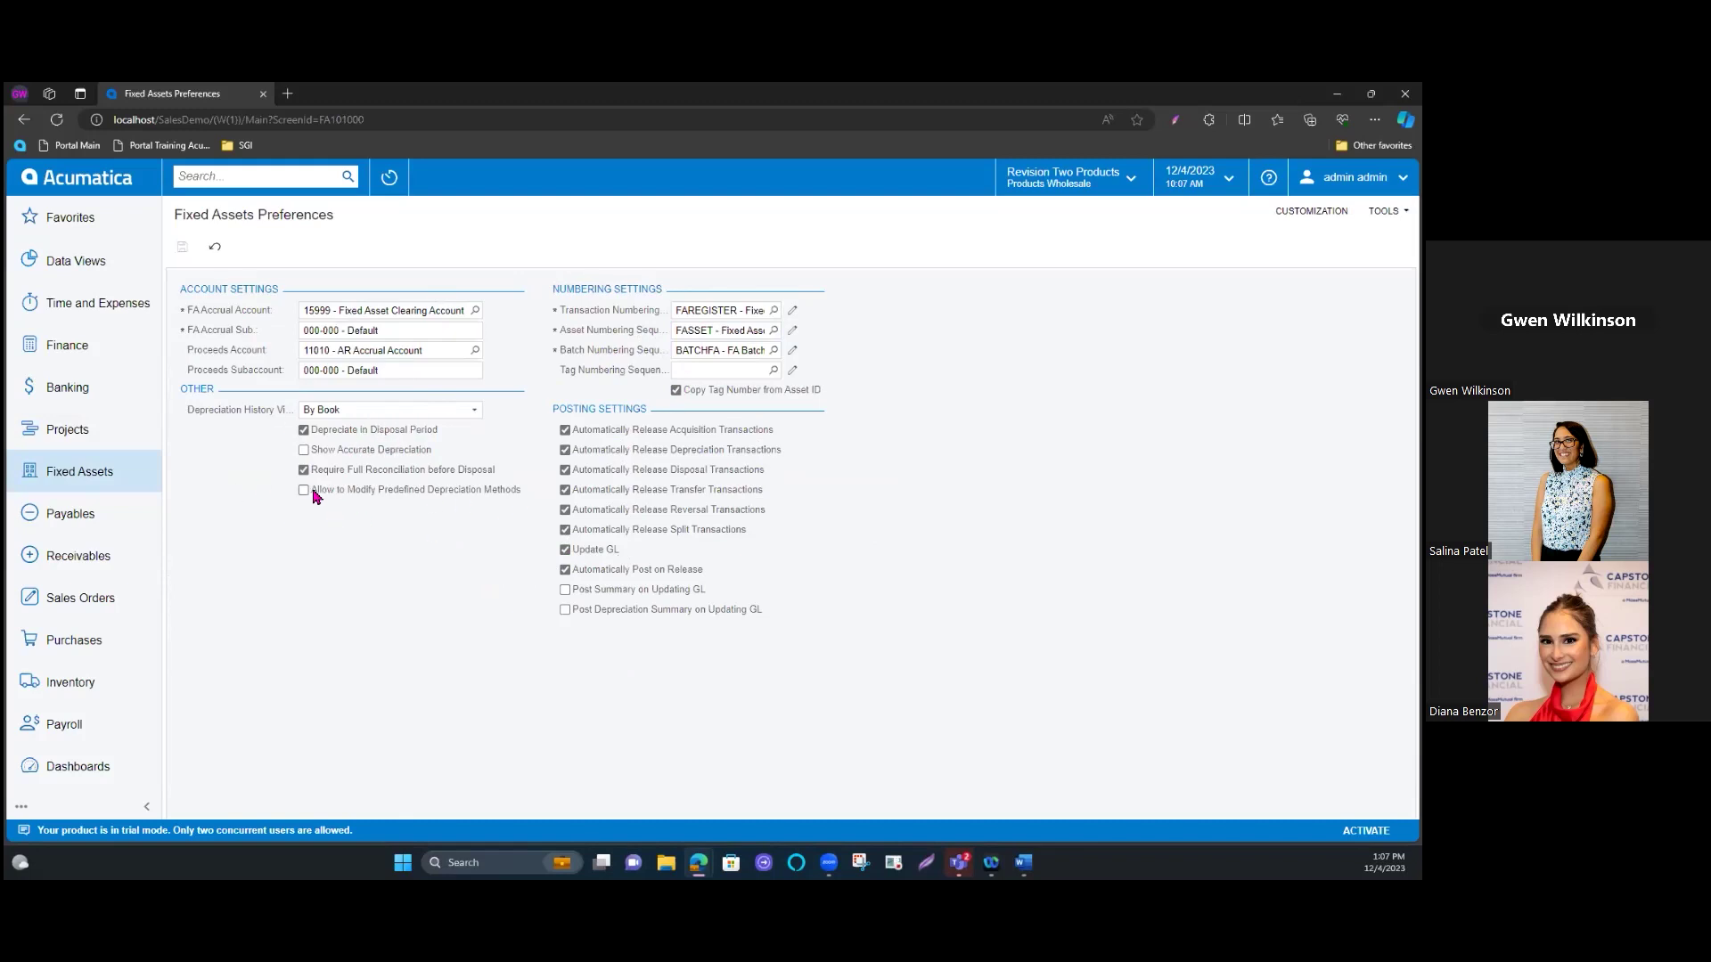
pyautogui.click(100, 481)
pyautogui.click(1125, 383)
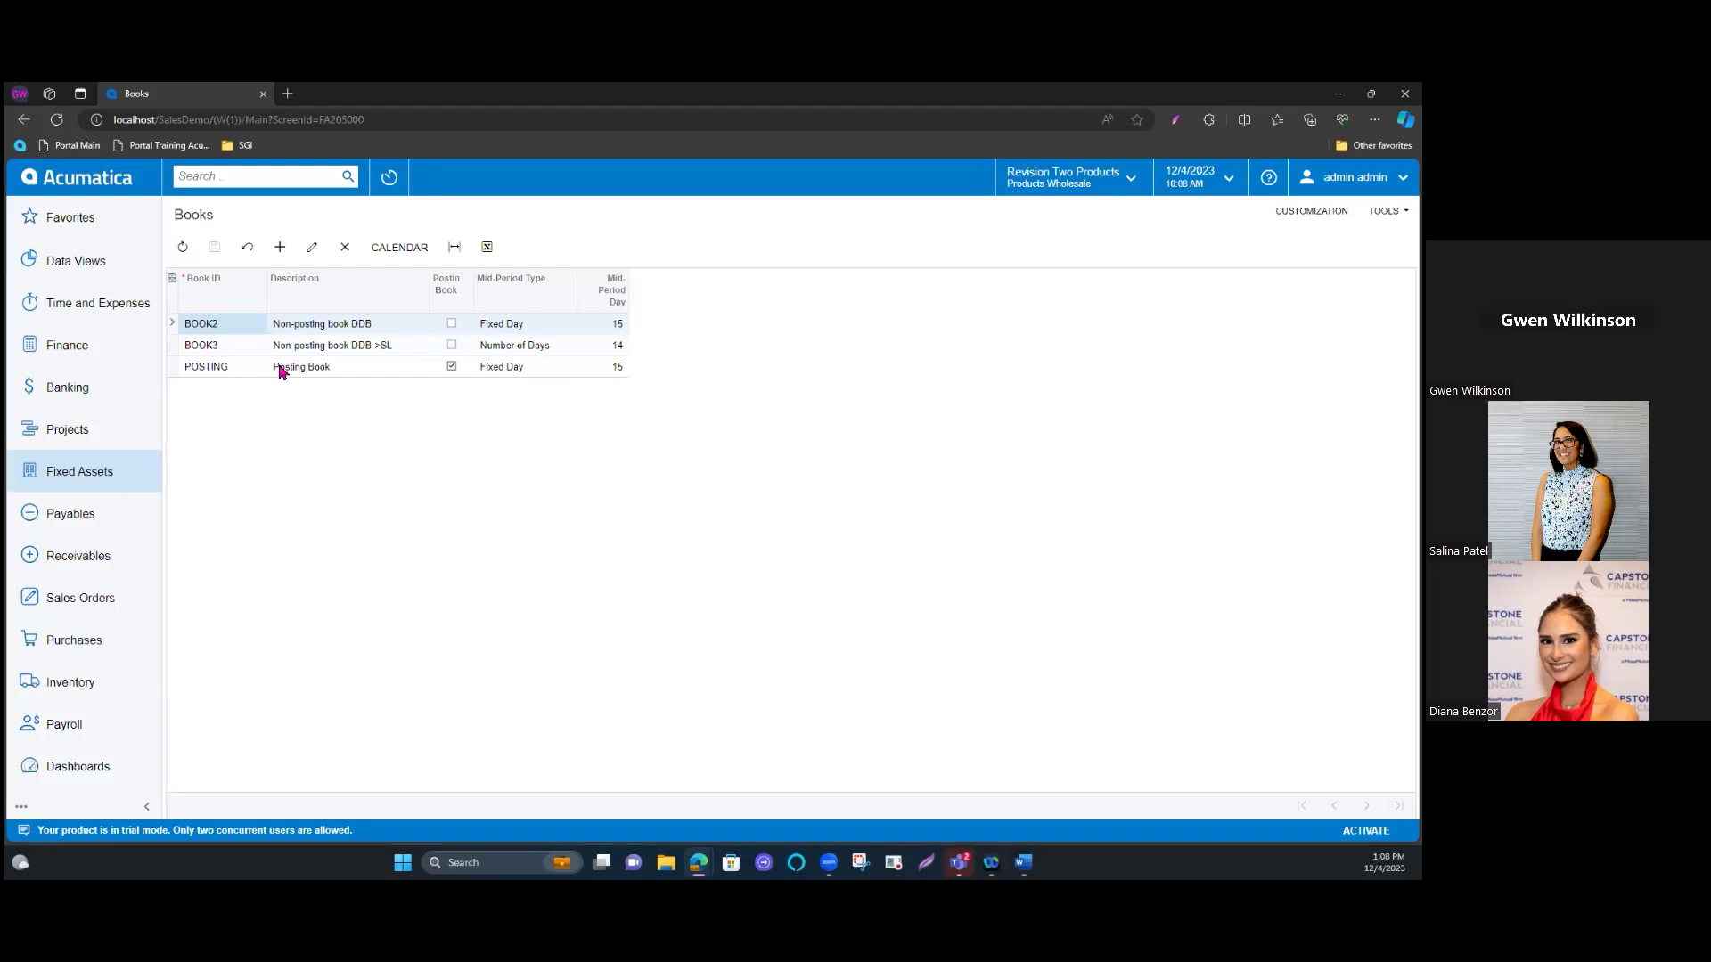
# Step: Review the lists of Depreciation Methods and Depreciation Table Methods
pyautogui.click(99, 469)
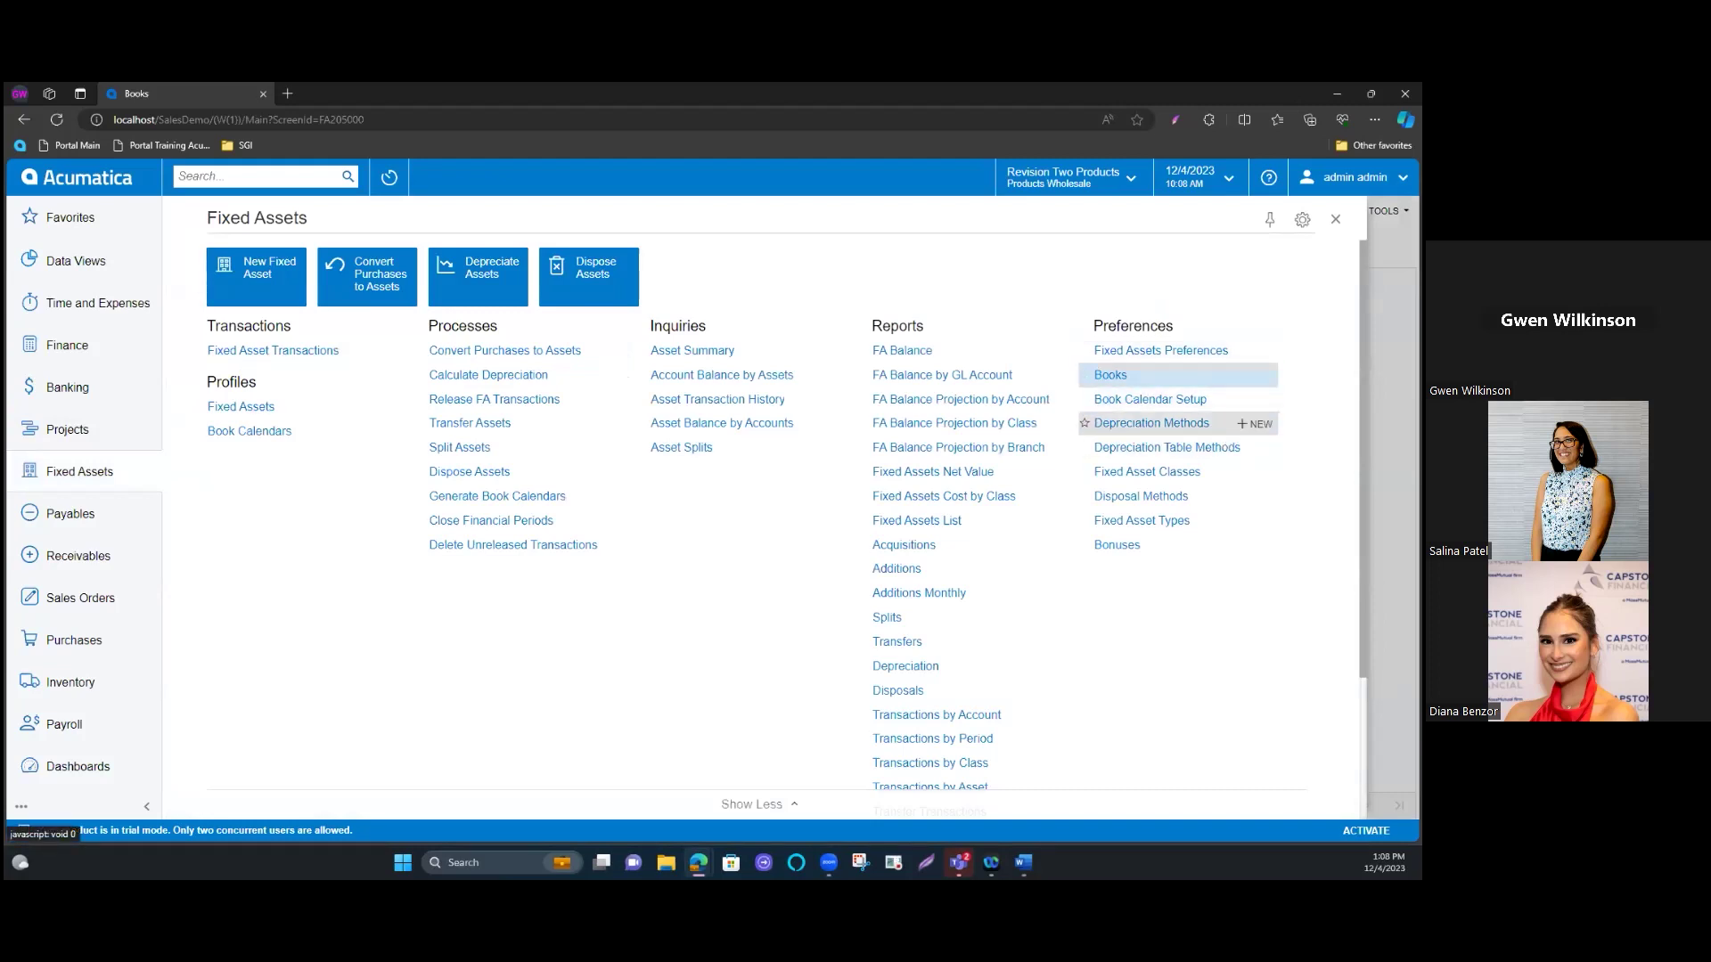
pyautogui.click(1115, 427)
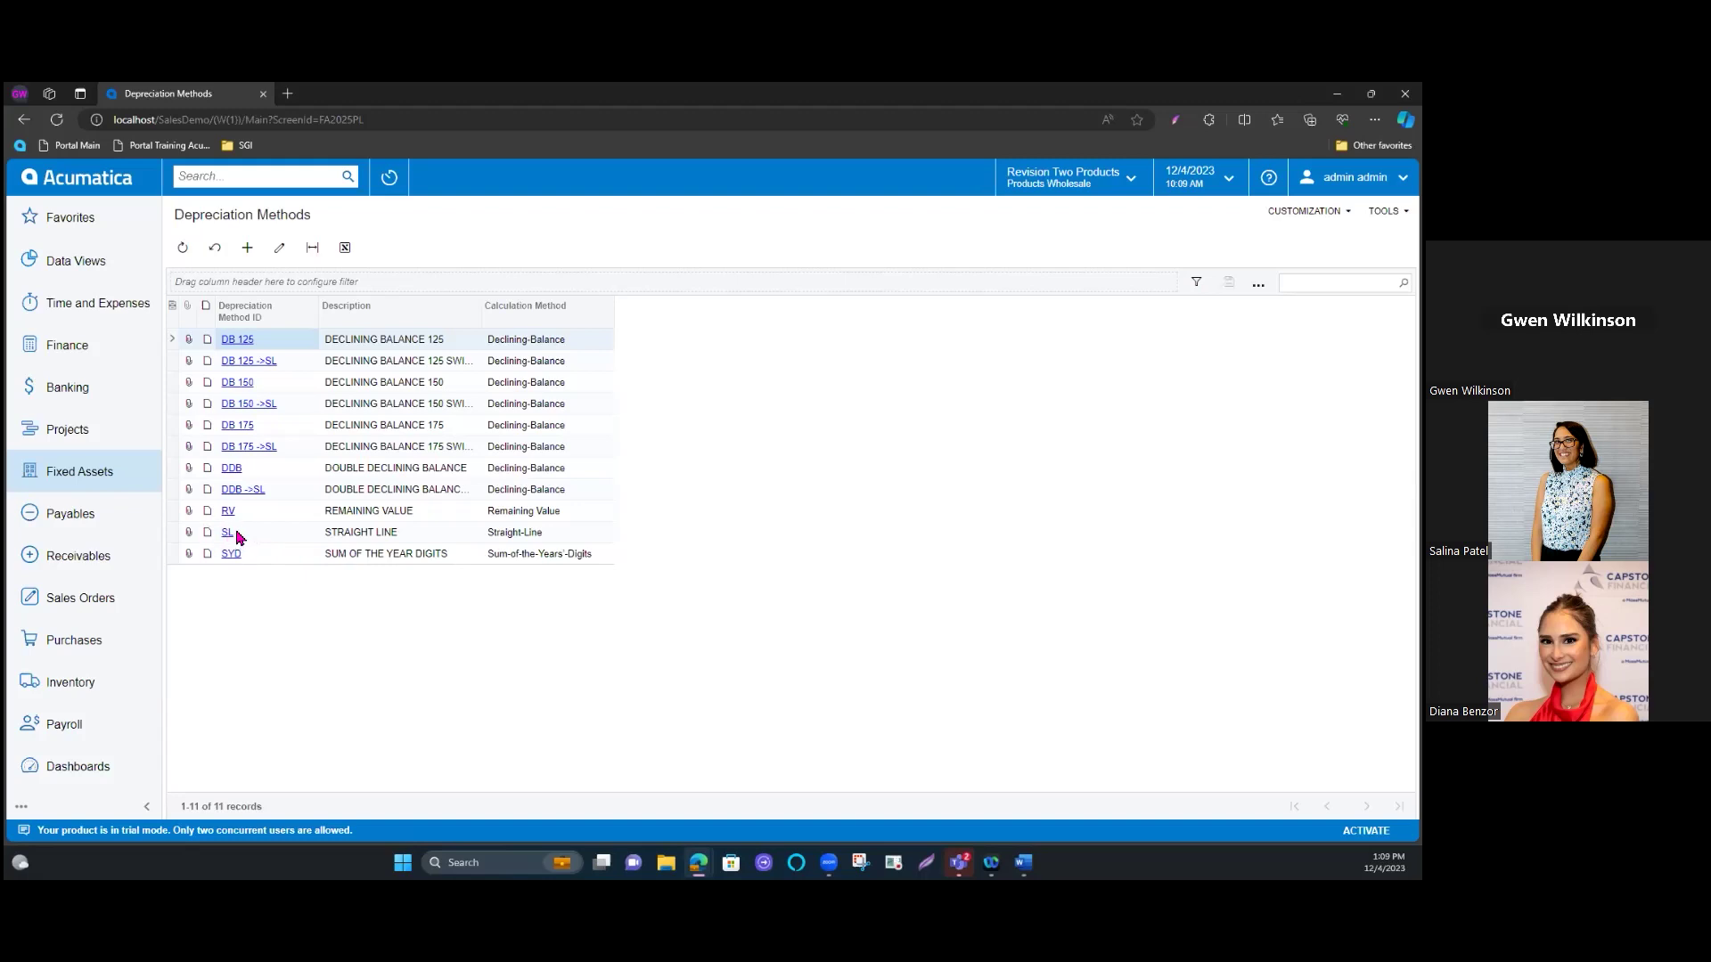
pyautogui.click(132, 480)
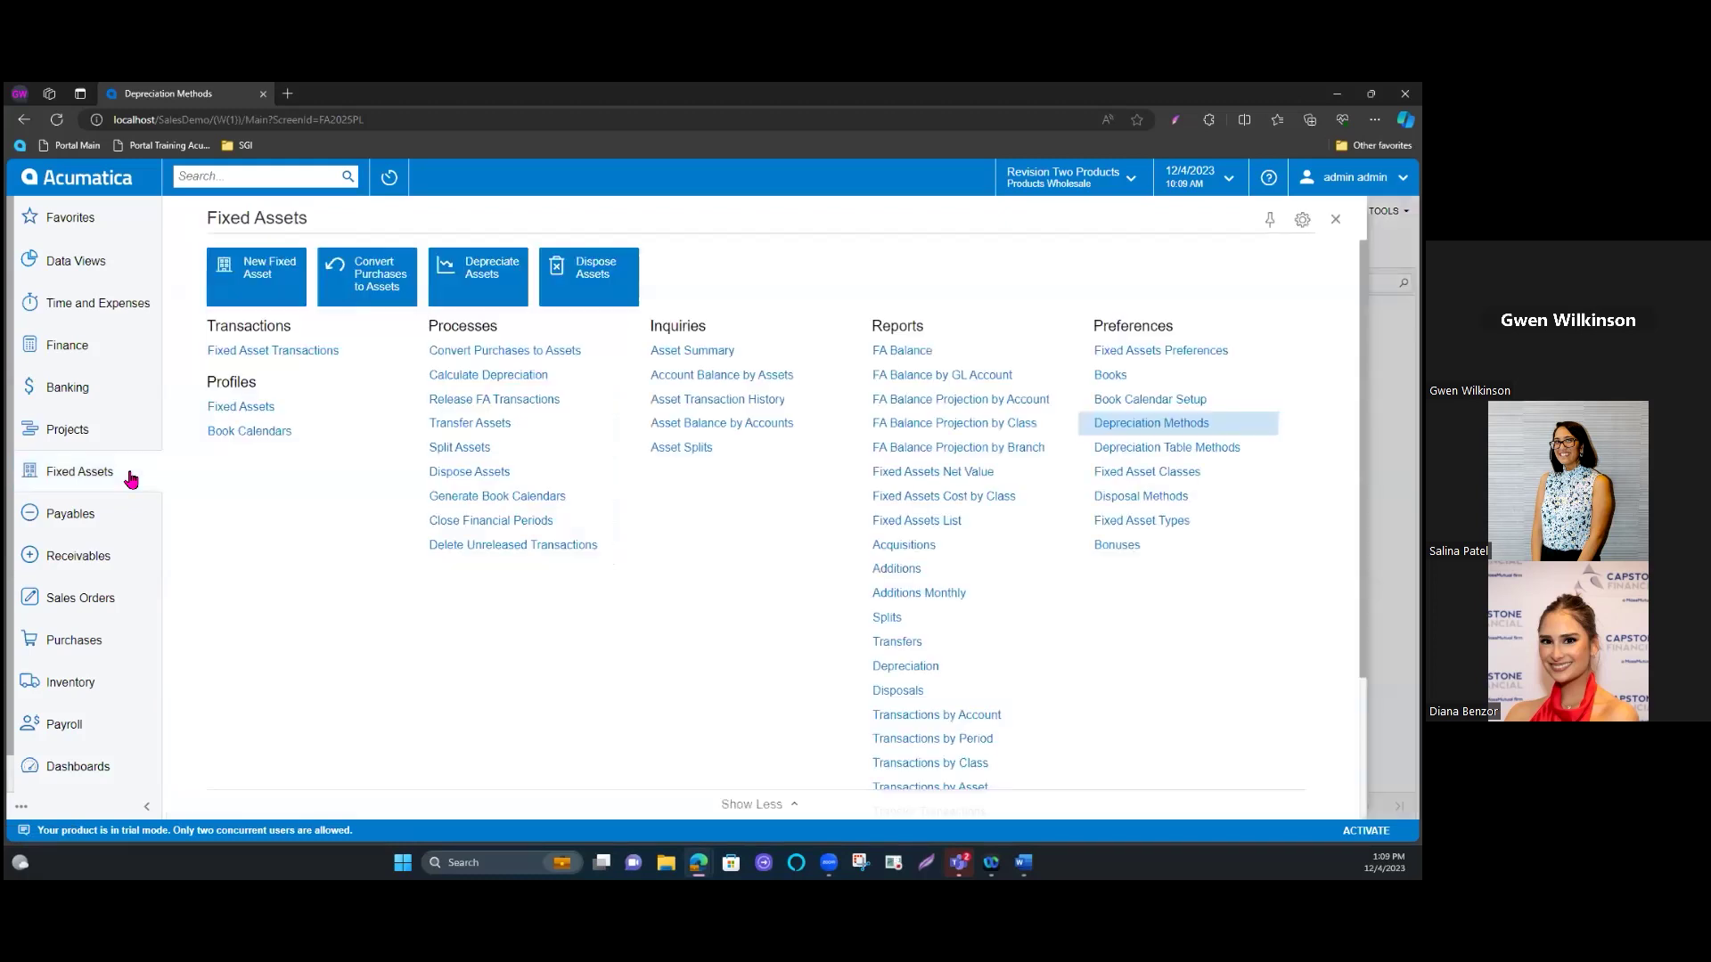
pyautogui.click(1114, 455)
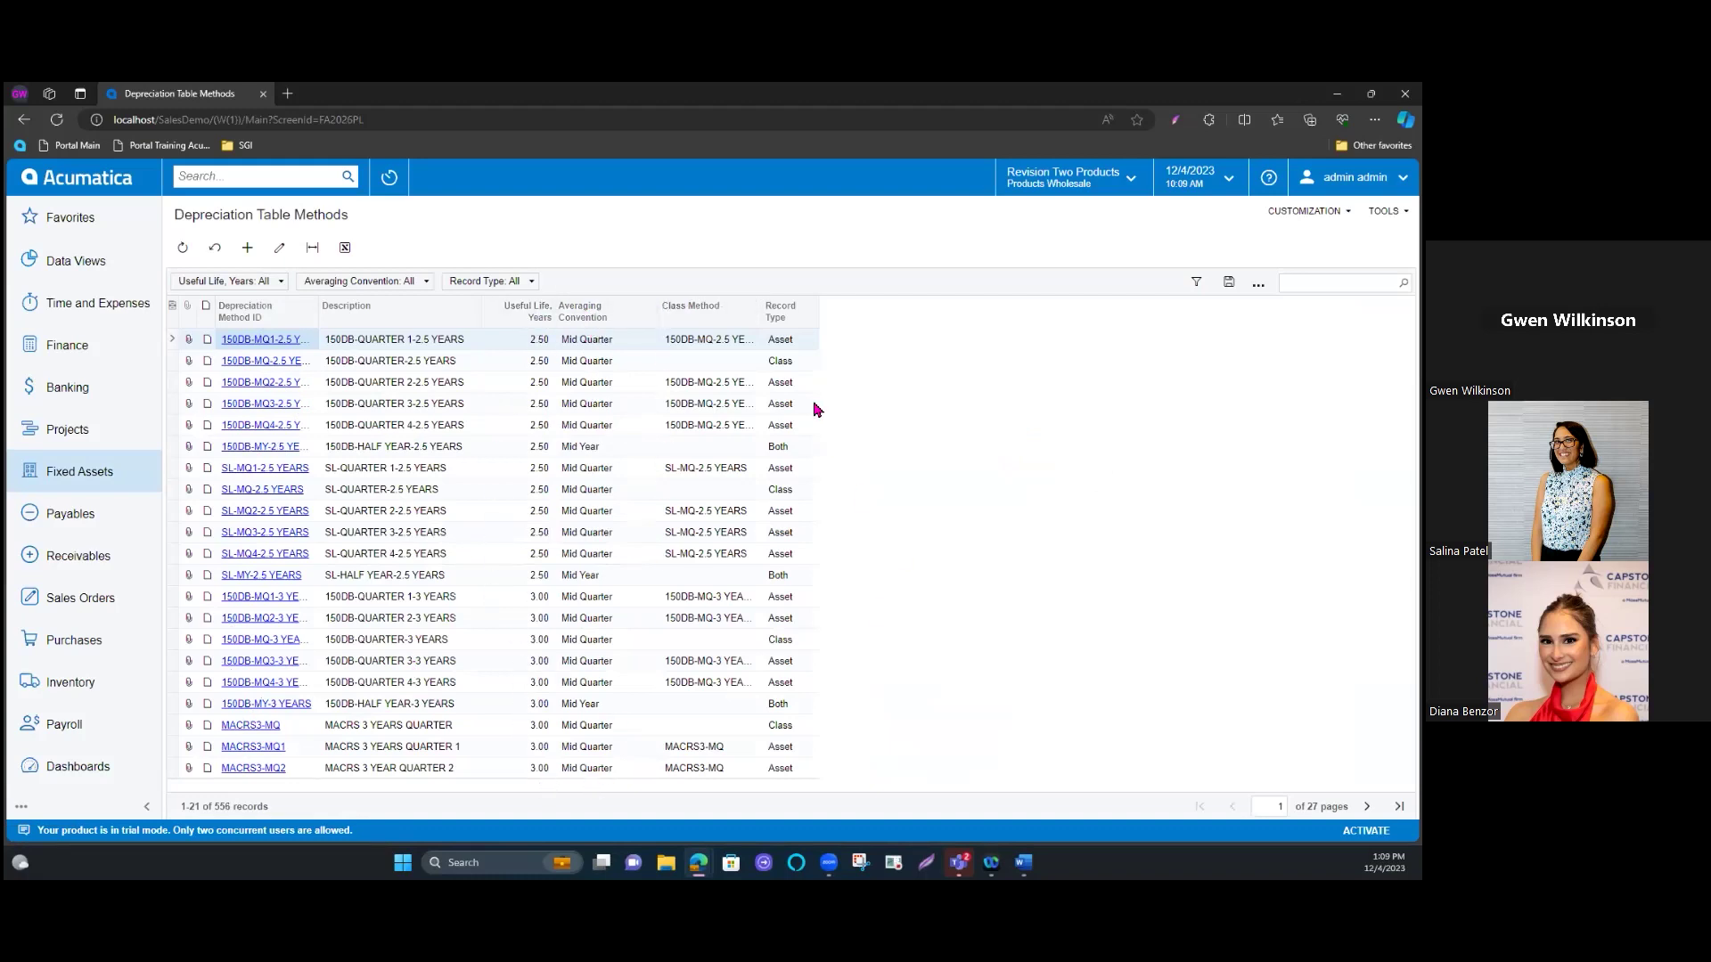
# Step: Open the VEHICLES fixed asset class and look over the asset types available for it
pyautogui.click(77, 480)
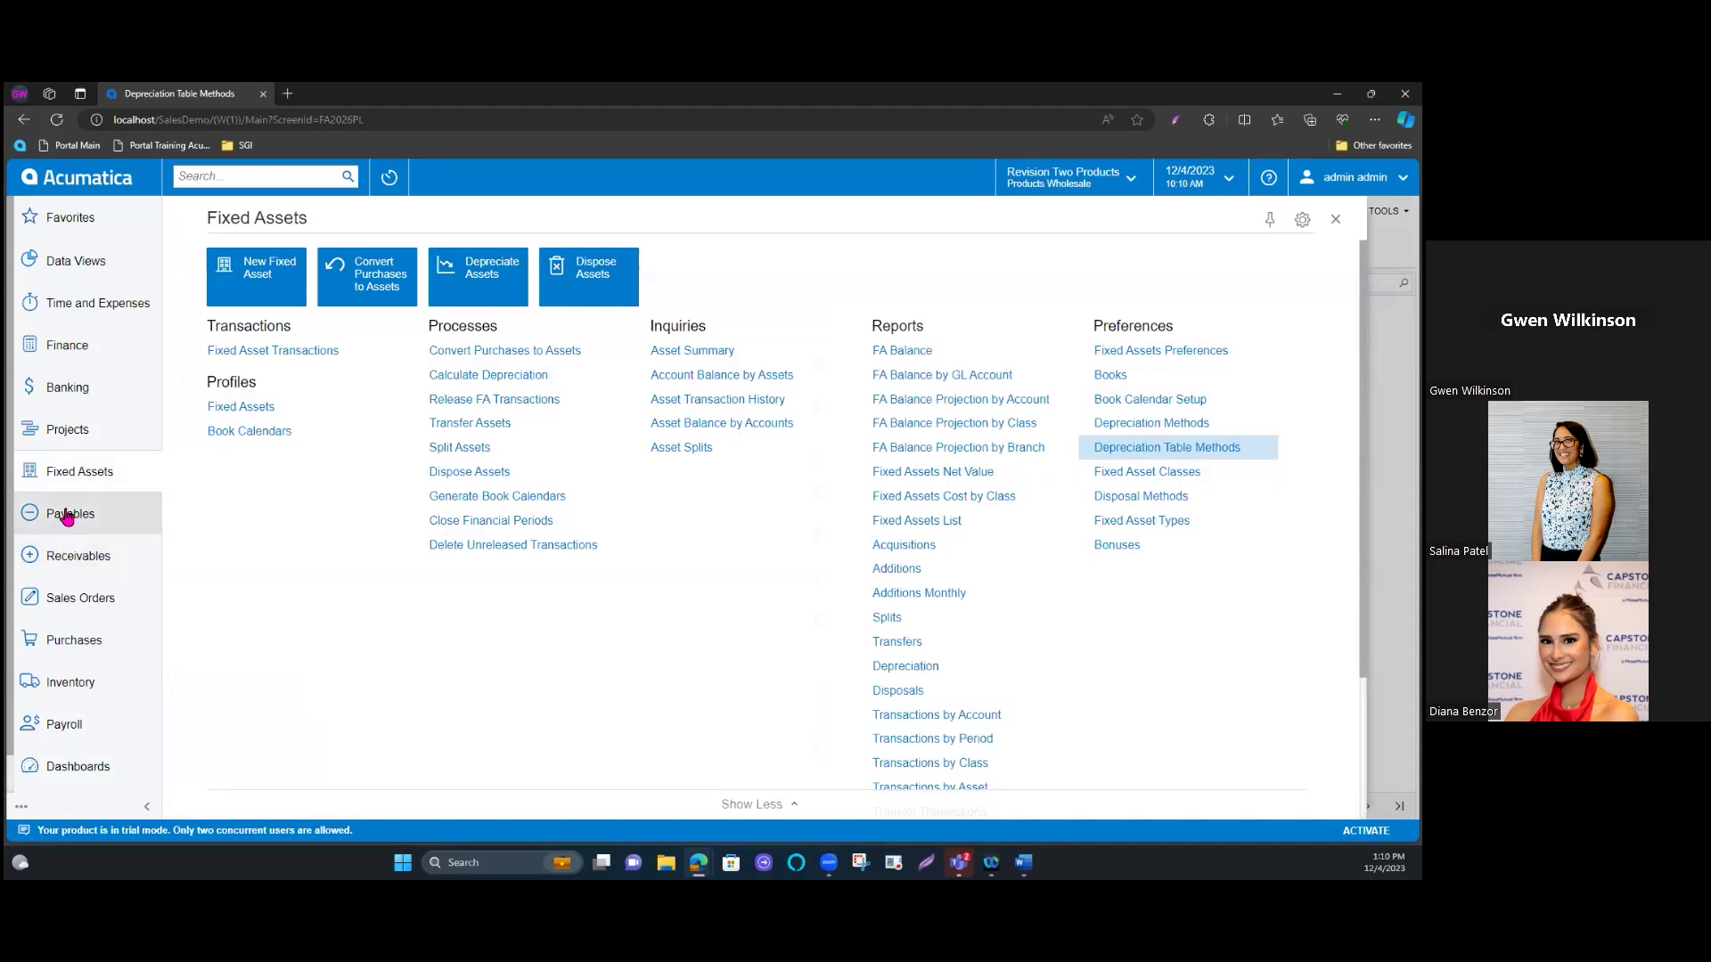
pyautogui.click(1124, 472)
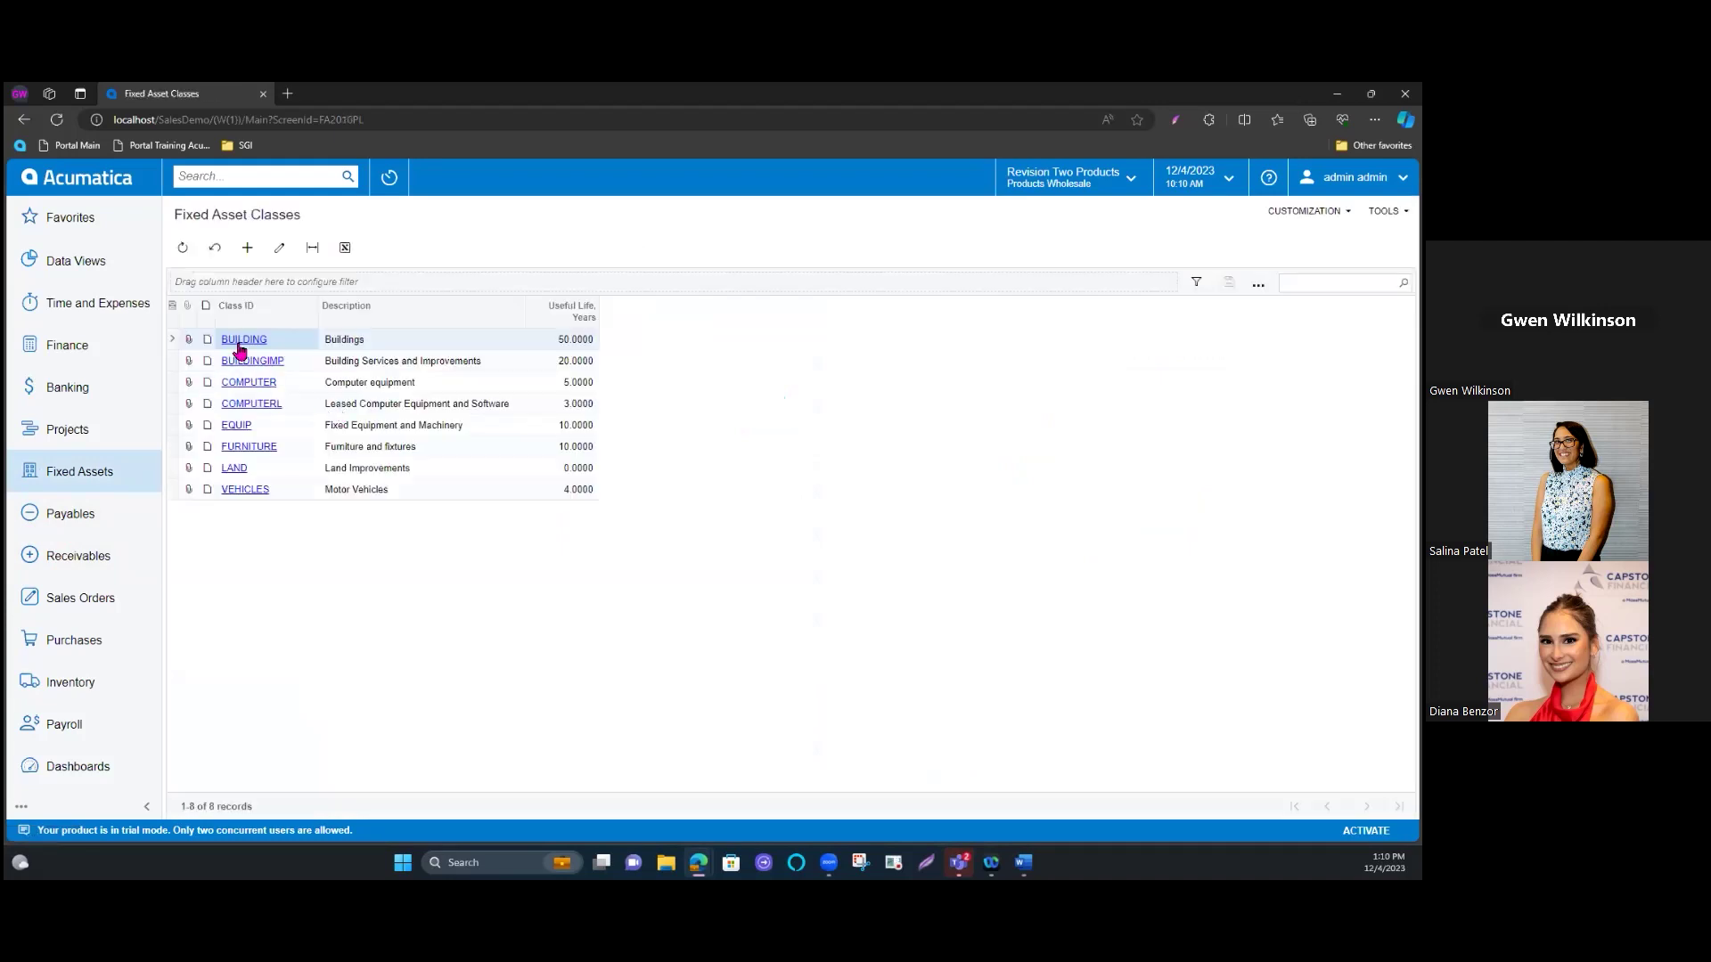
pyautogui.click(246, 492)
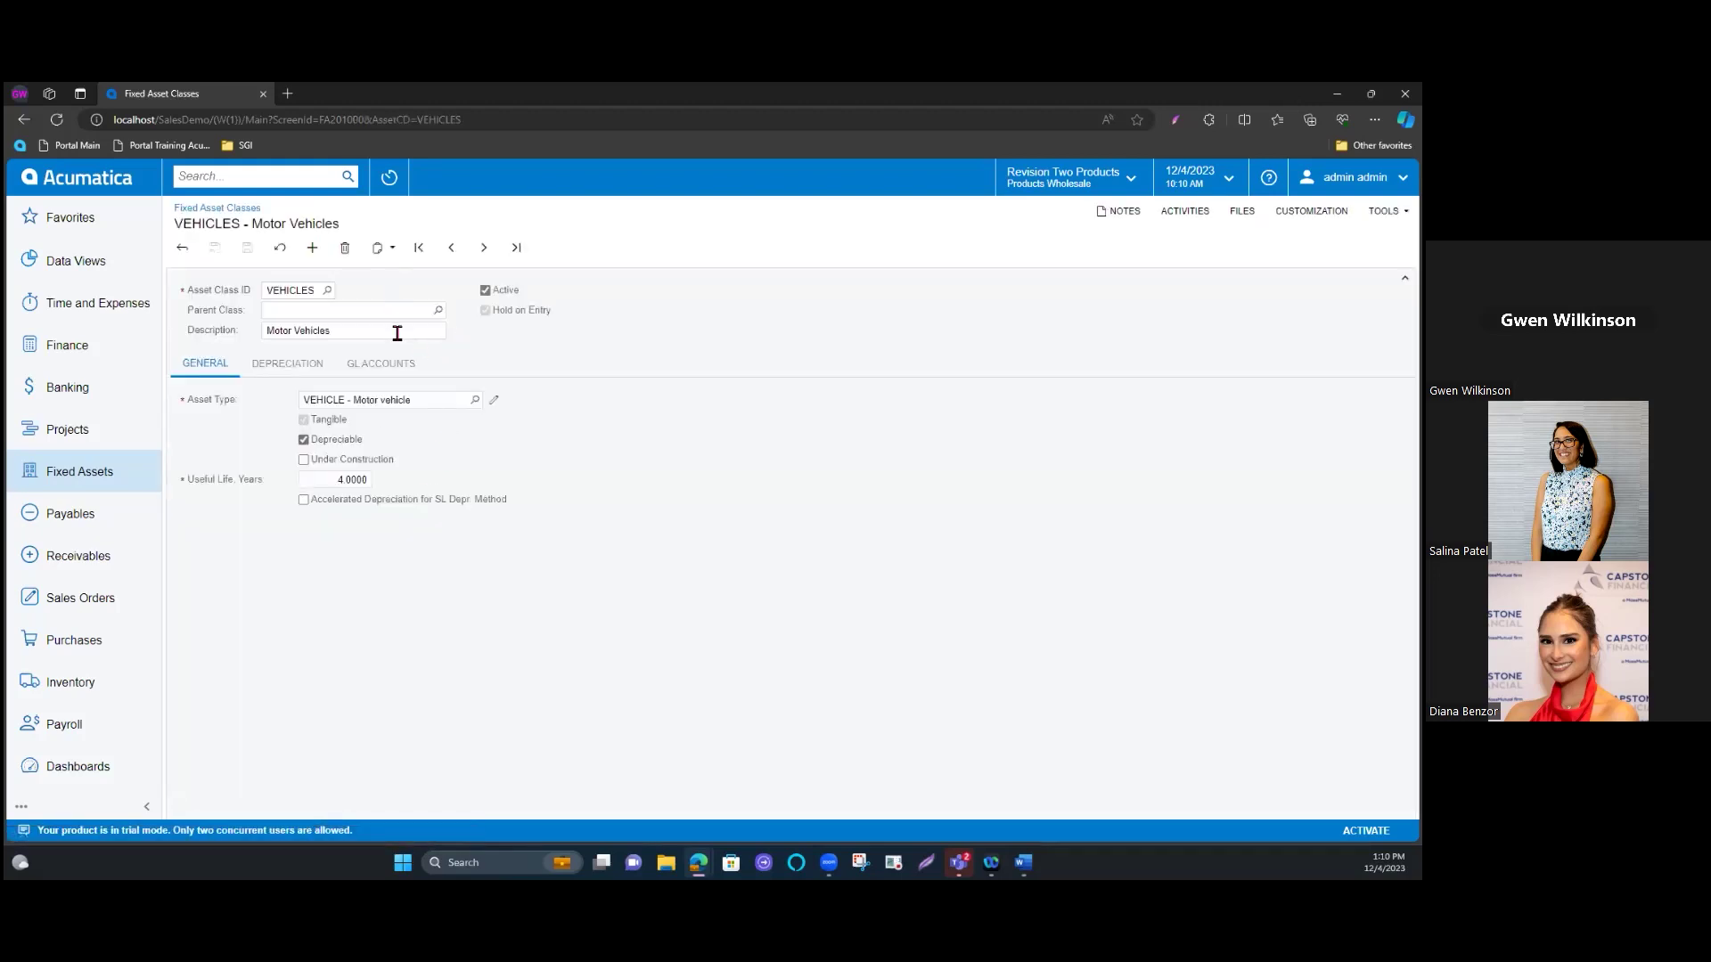
pyautogui.click(475, 401)
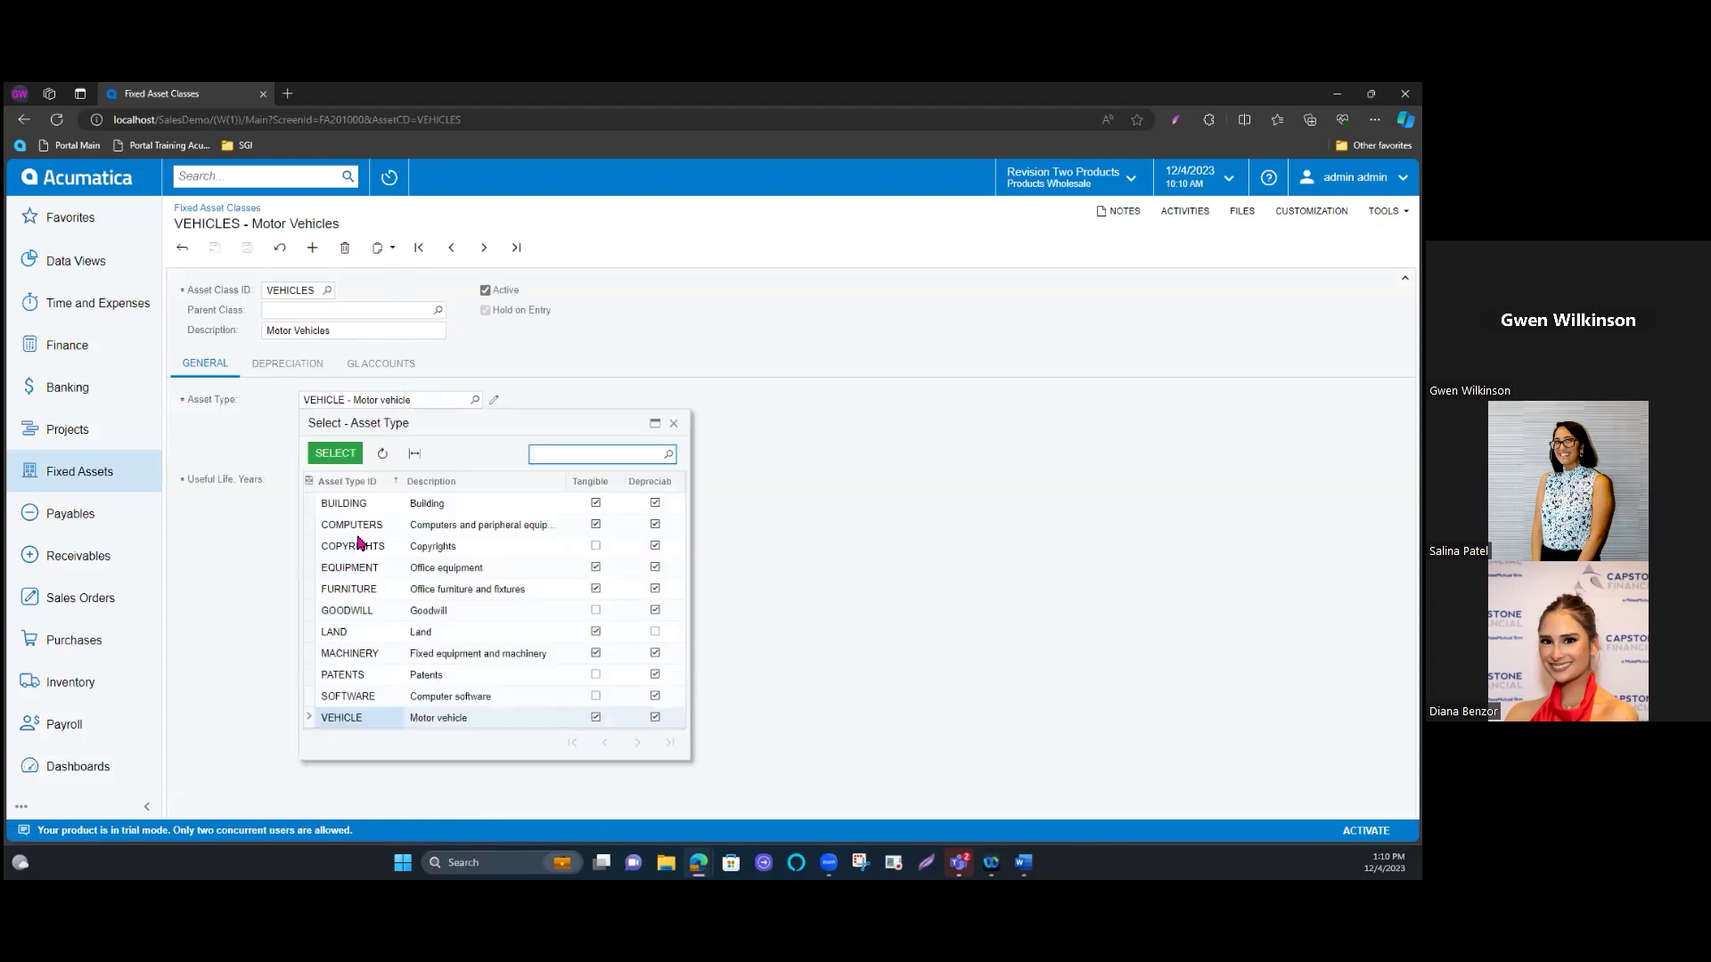
pyautogui.click(606, 376)
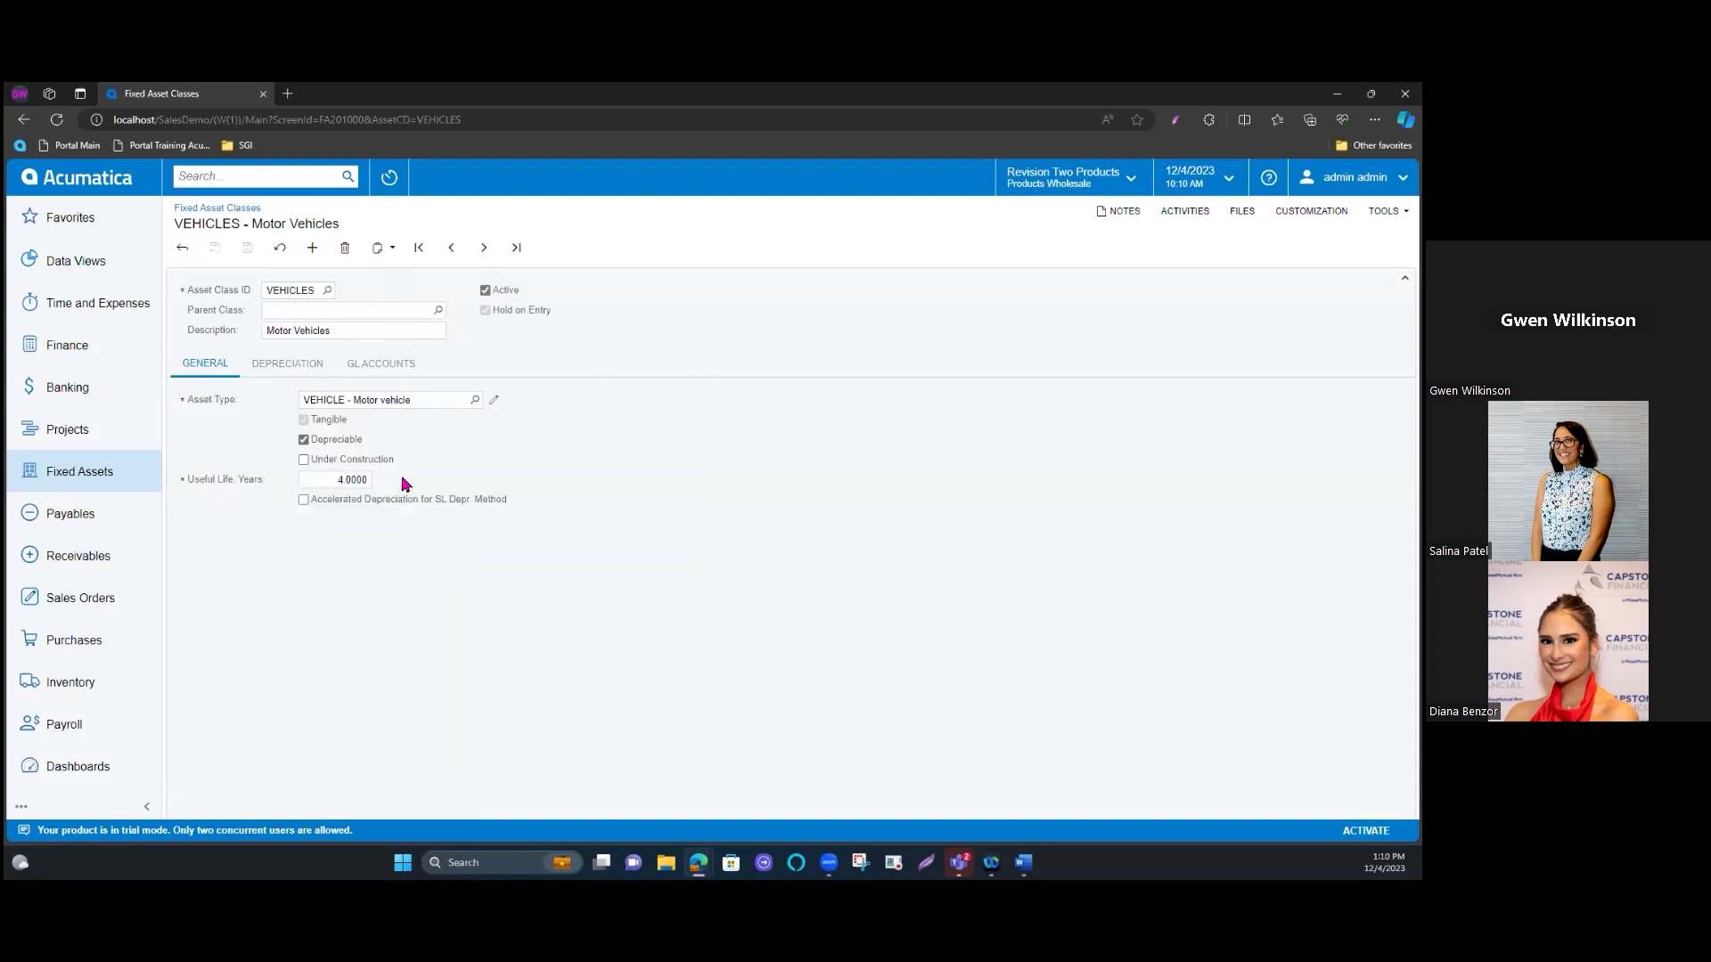
# Step: Review the VEHICLES class's depreciation settings and GL accounts, looking up the choices for its Fixed Assets Account
pyautogui.click(297, 367)
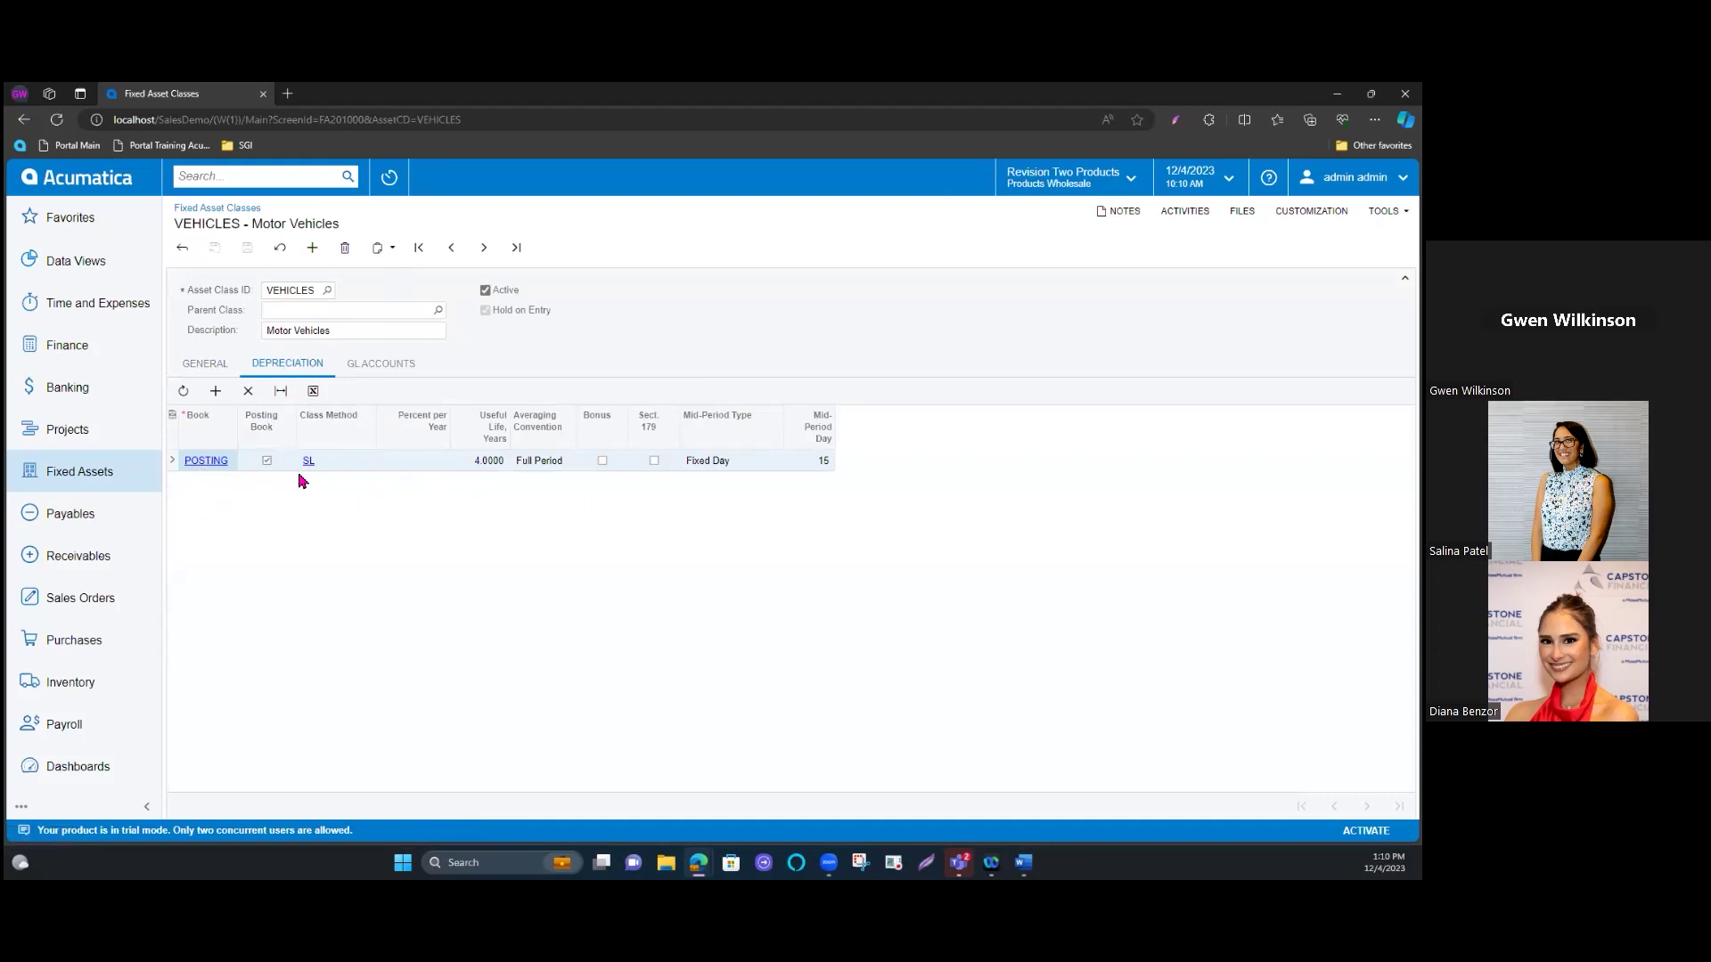
pyautogui.click(373, 365)
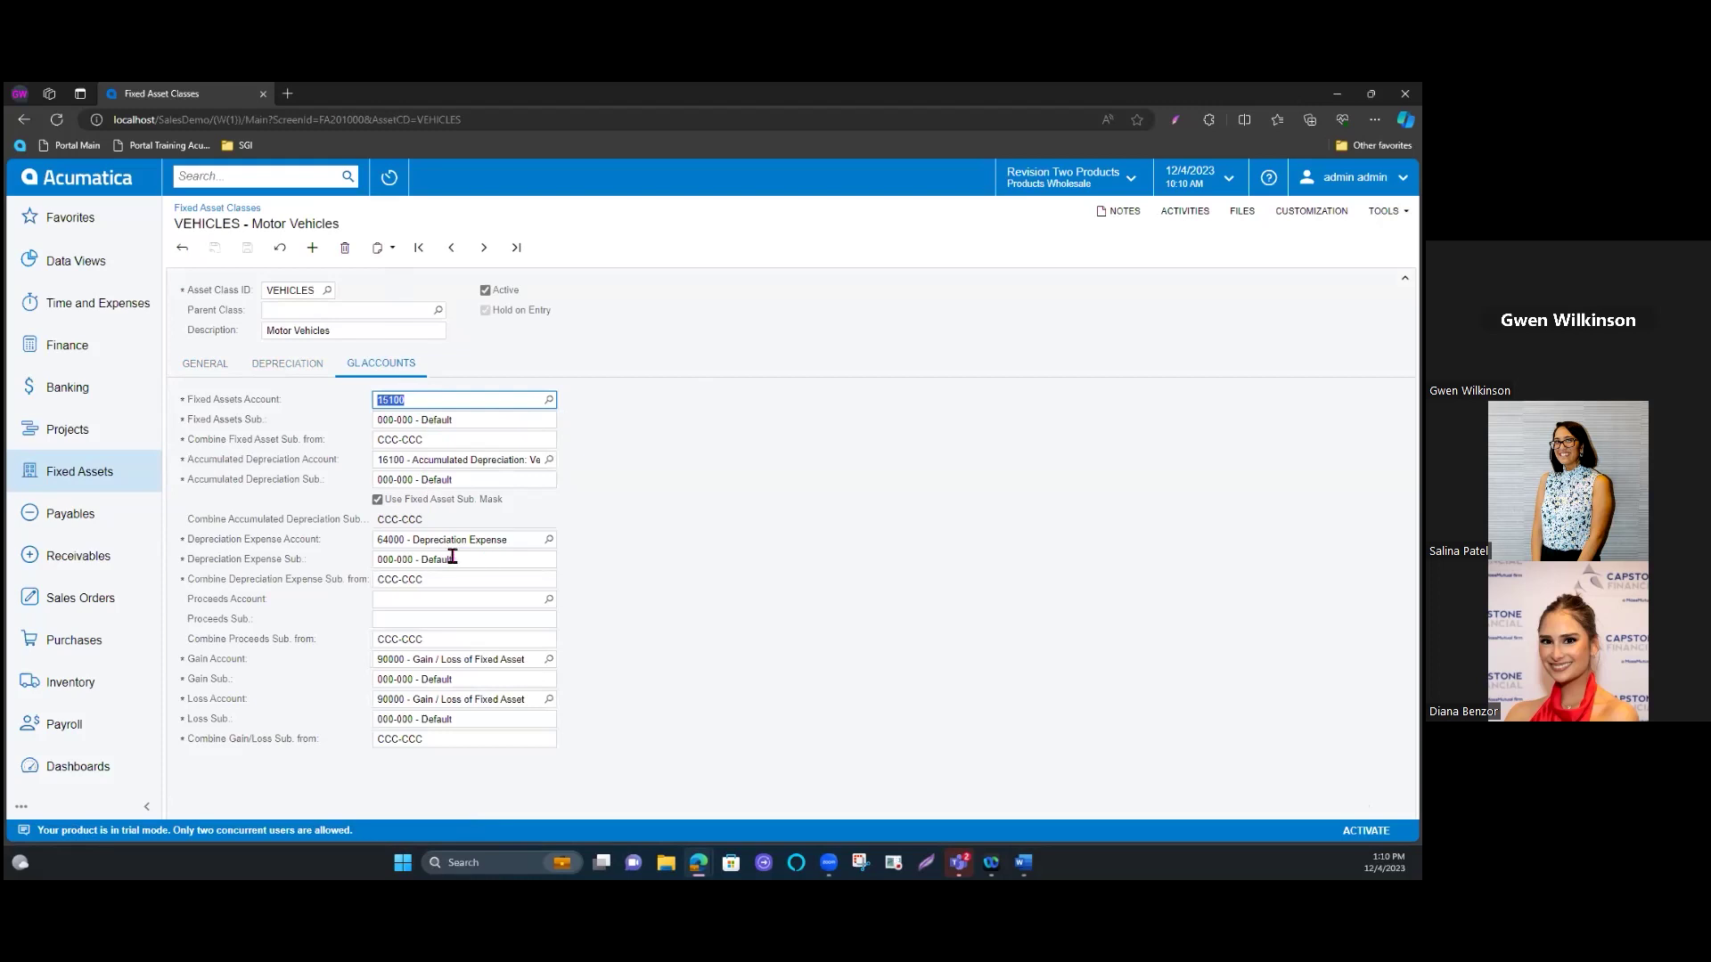
pyautogui.click(548, 401)
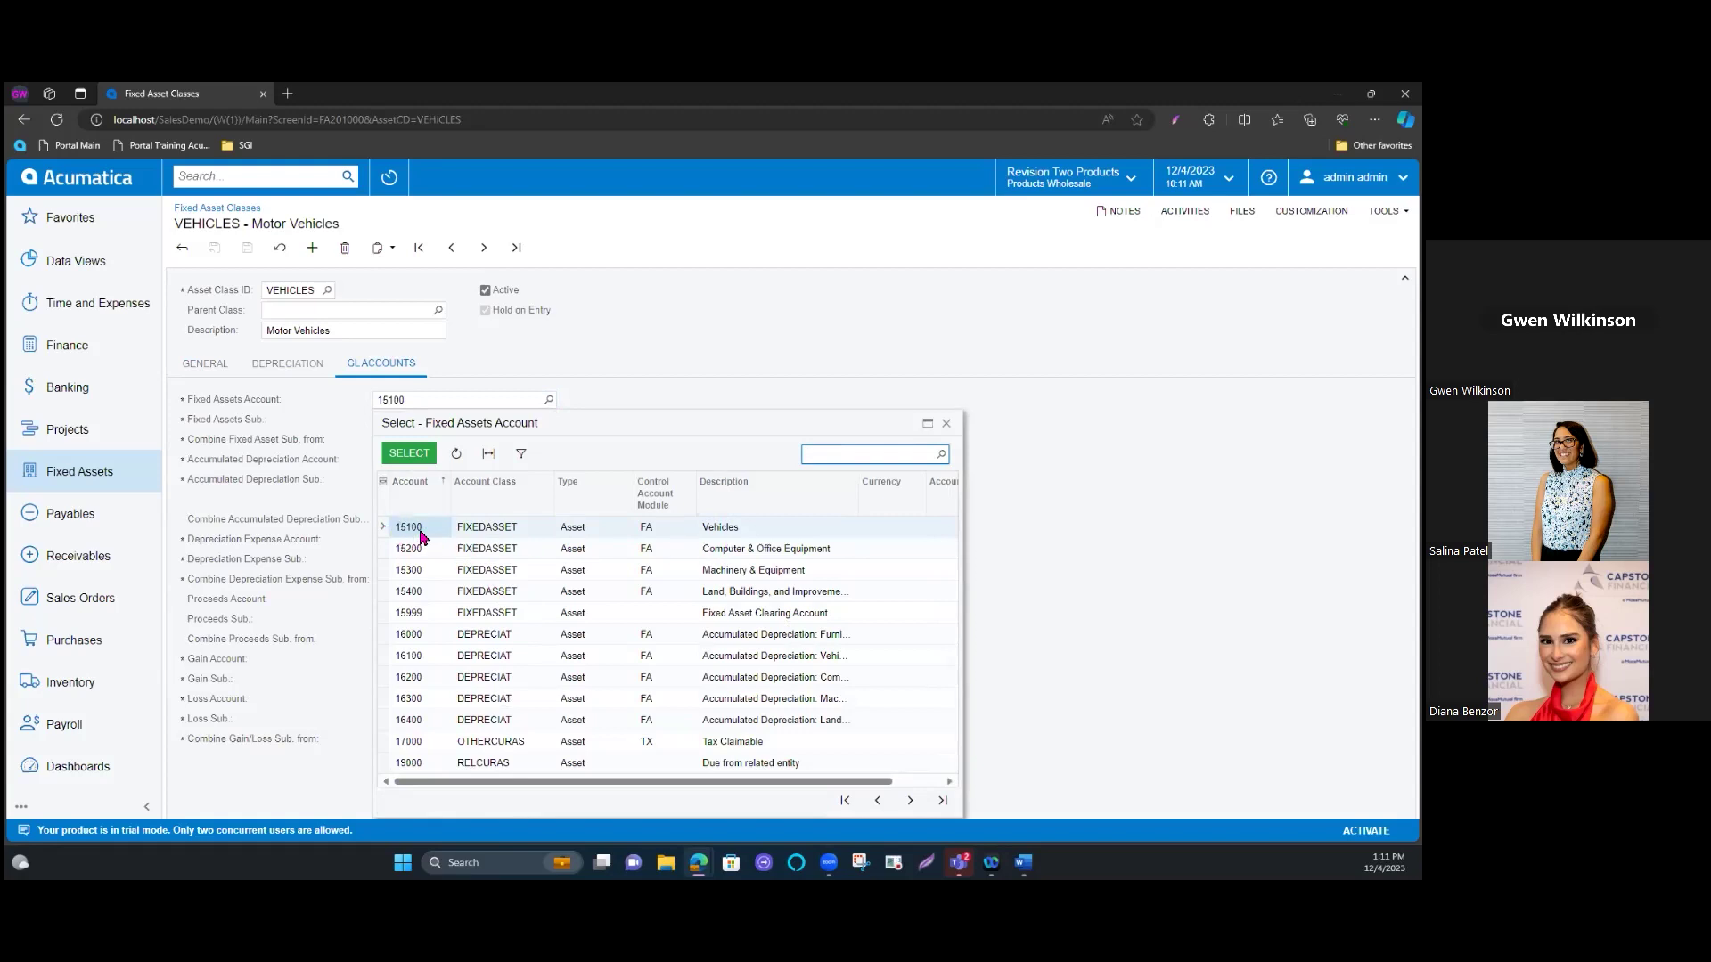
pyautogui.click(946, 424)
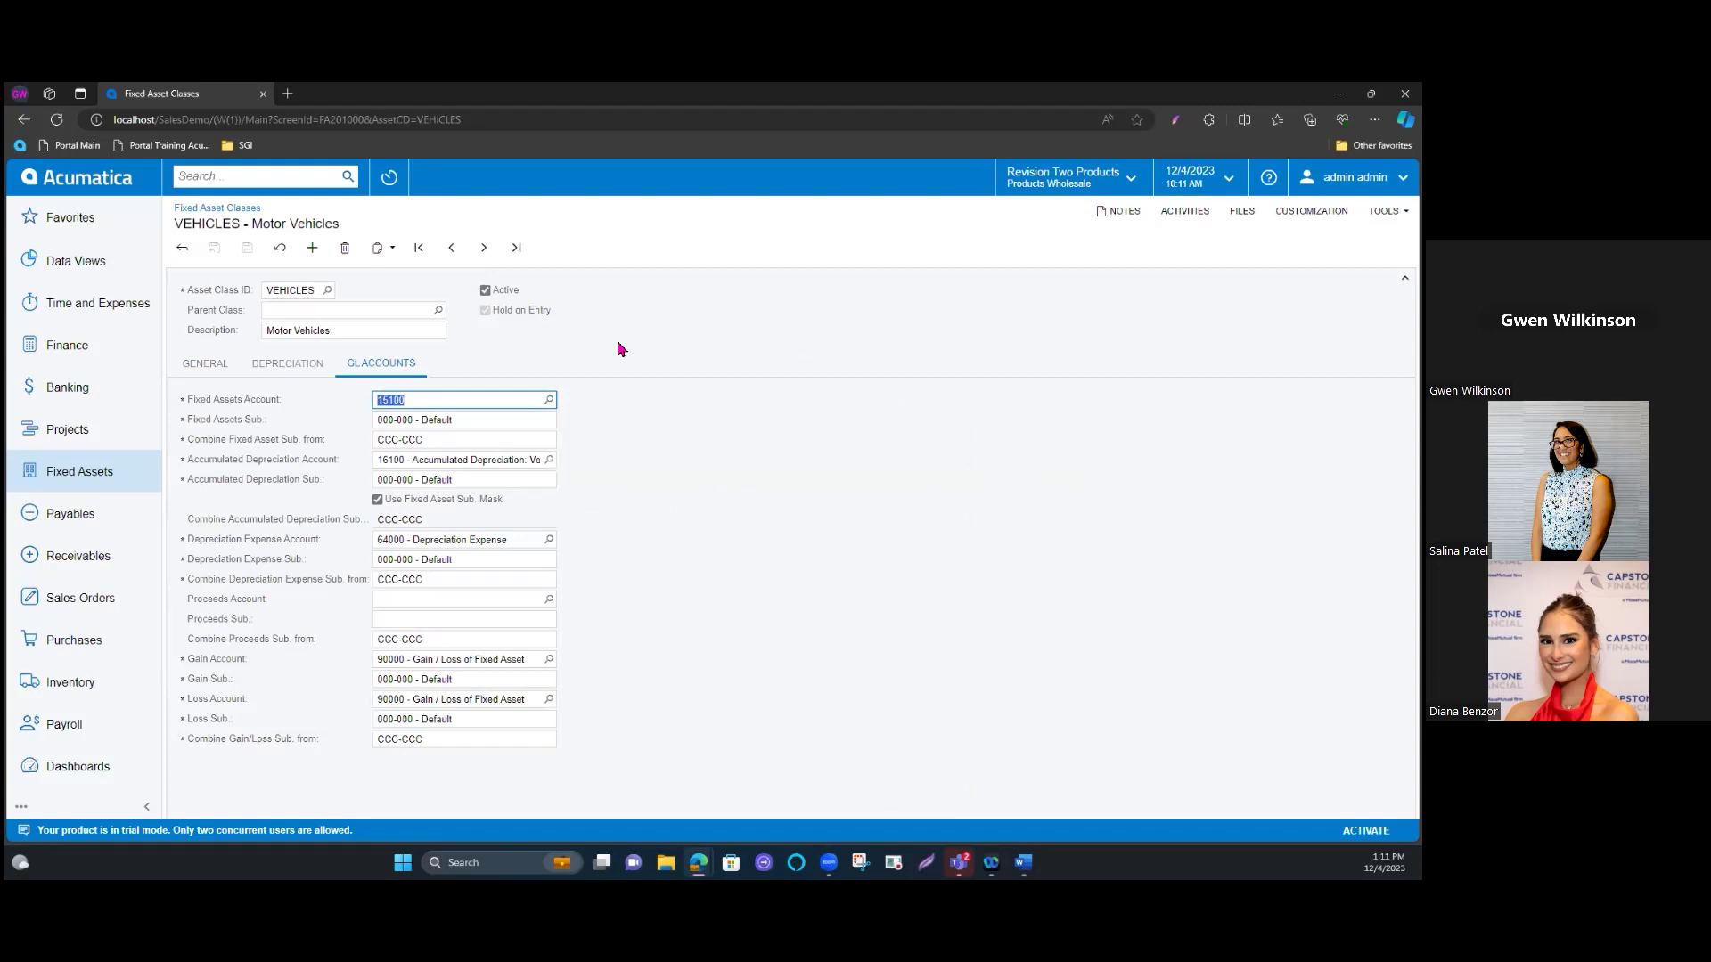
pyautogui.click(549, 400)
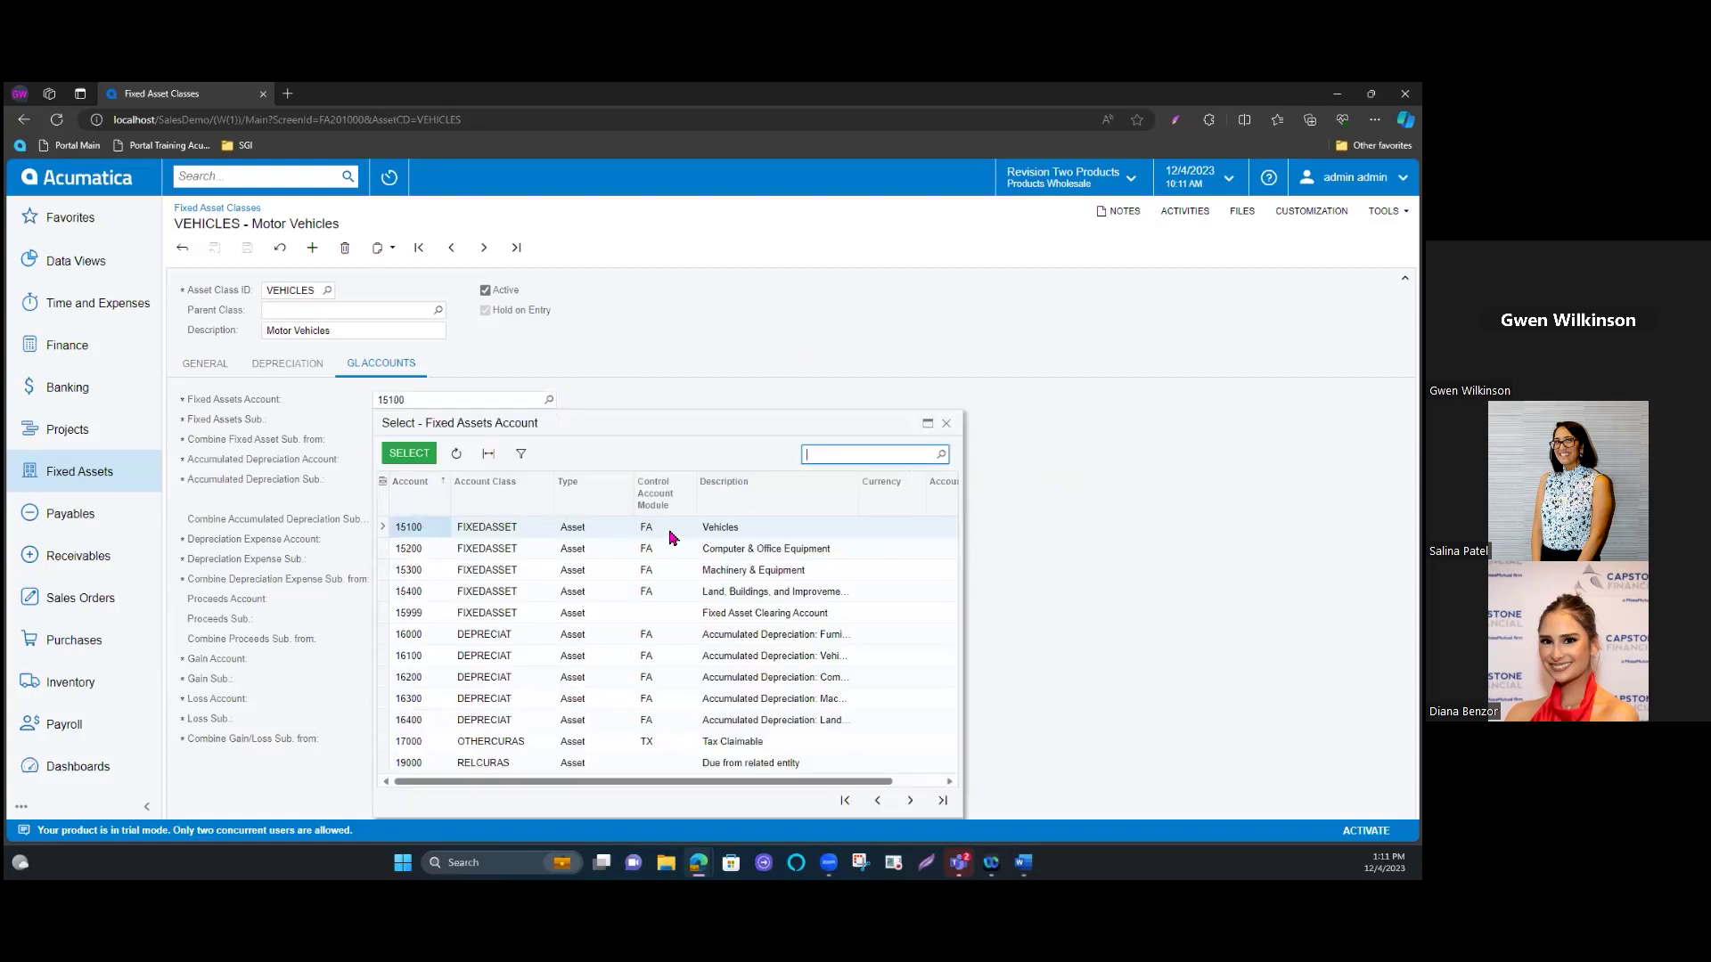
pyautogui.click(948, 426)
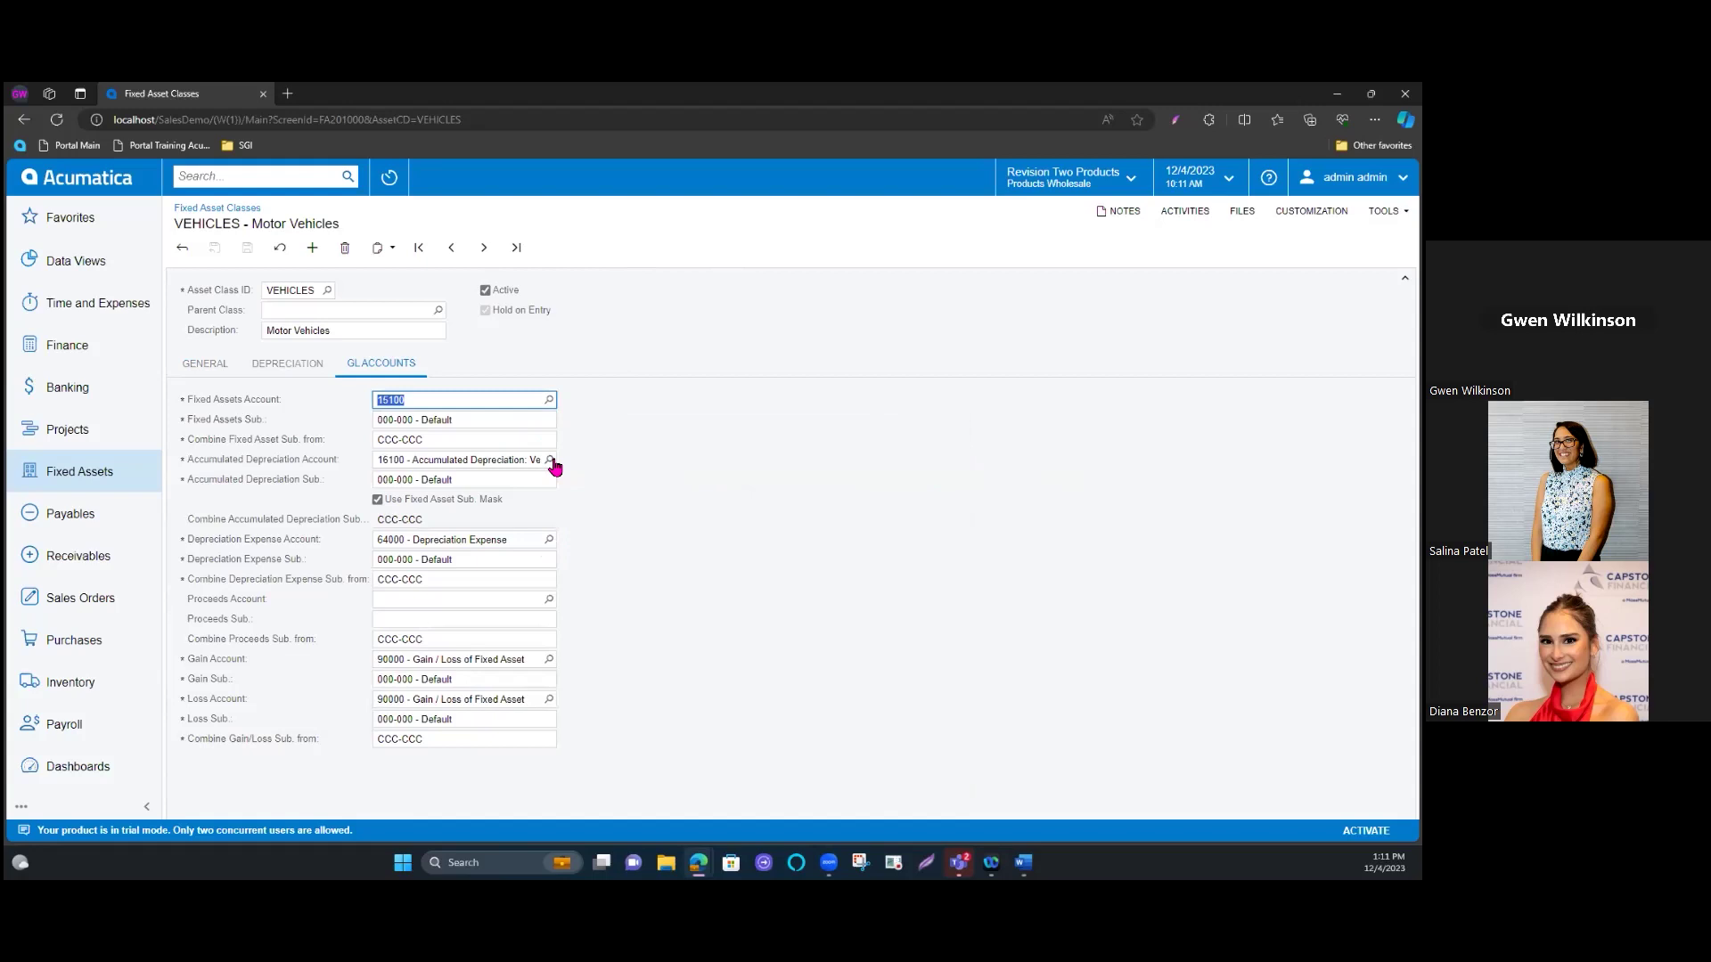
# Step: Look up the account choices for the VEHICLES class's Accumulated Depreciation Account and Depreciation Expense Account
pyautogui.click(550, 460)
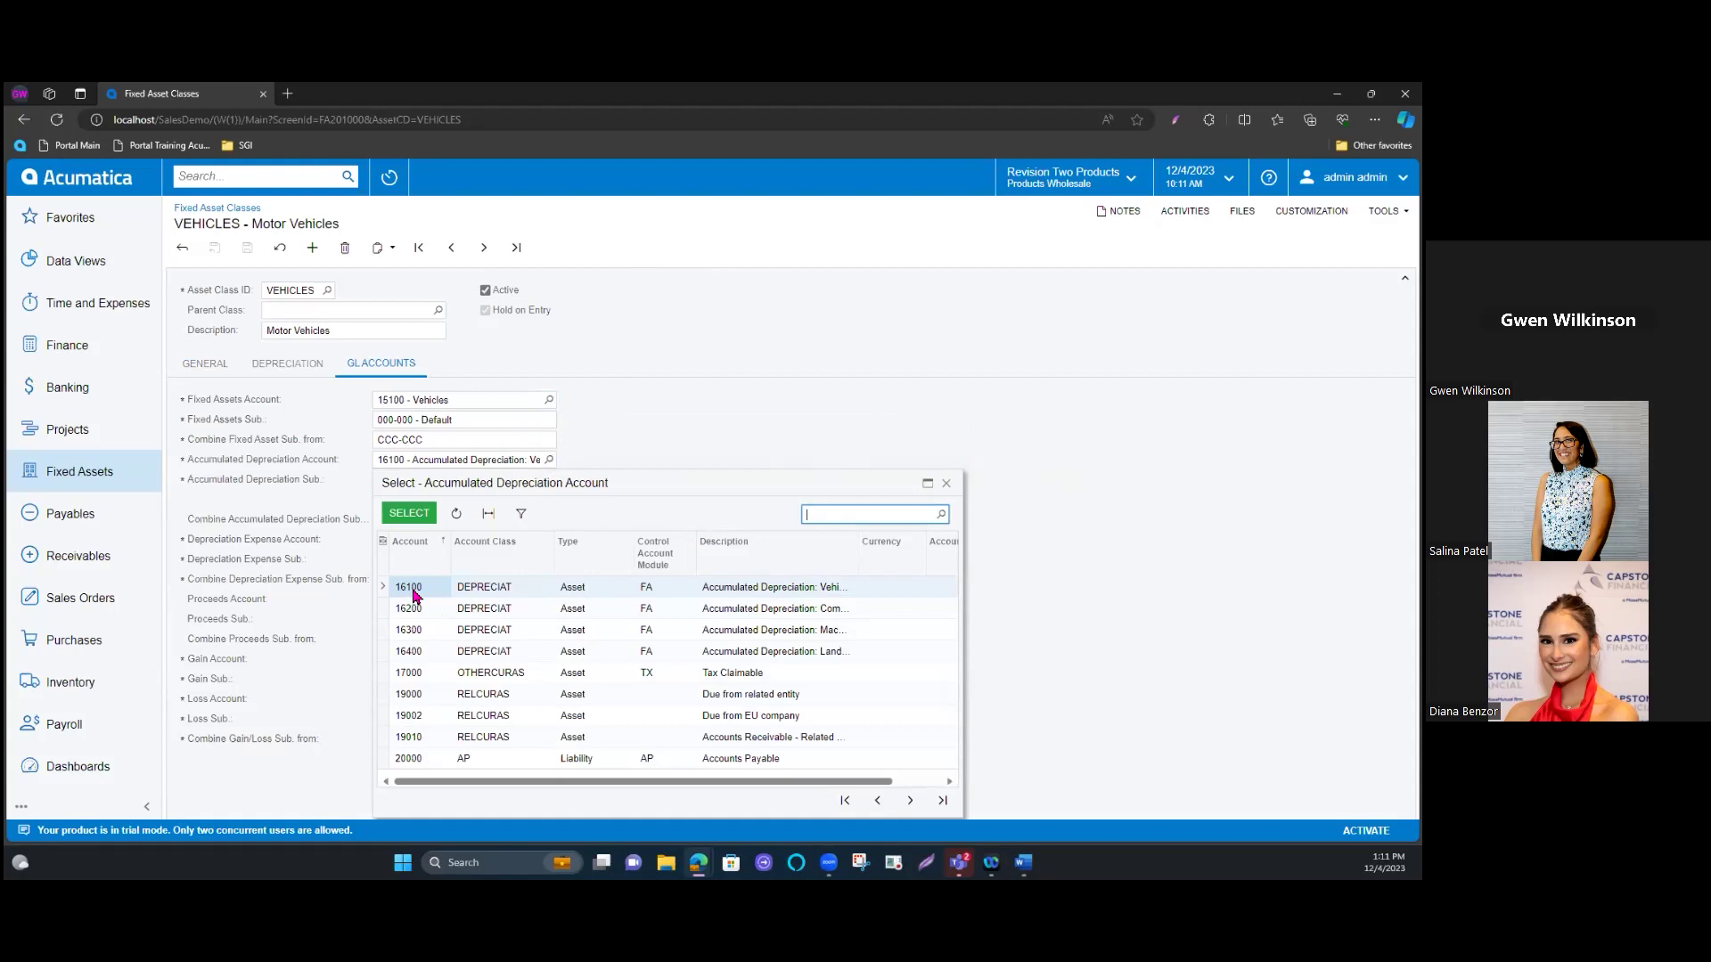
pyautogui.click(743, 397)
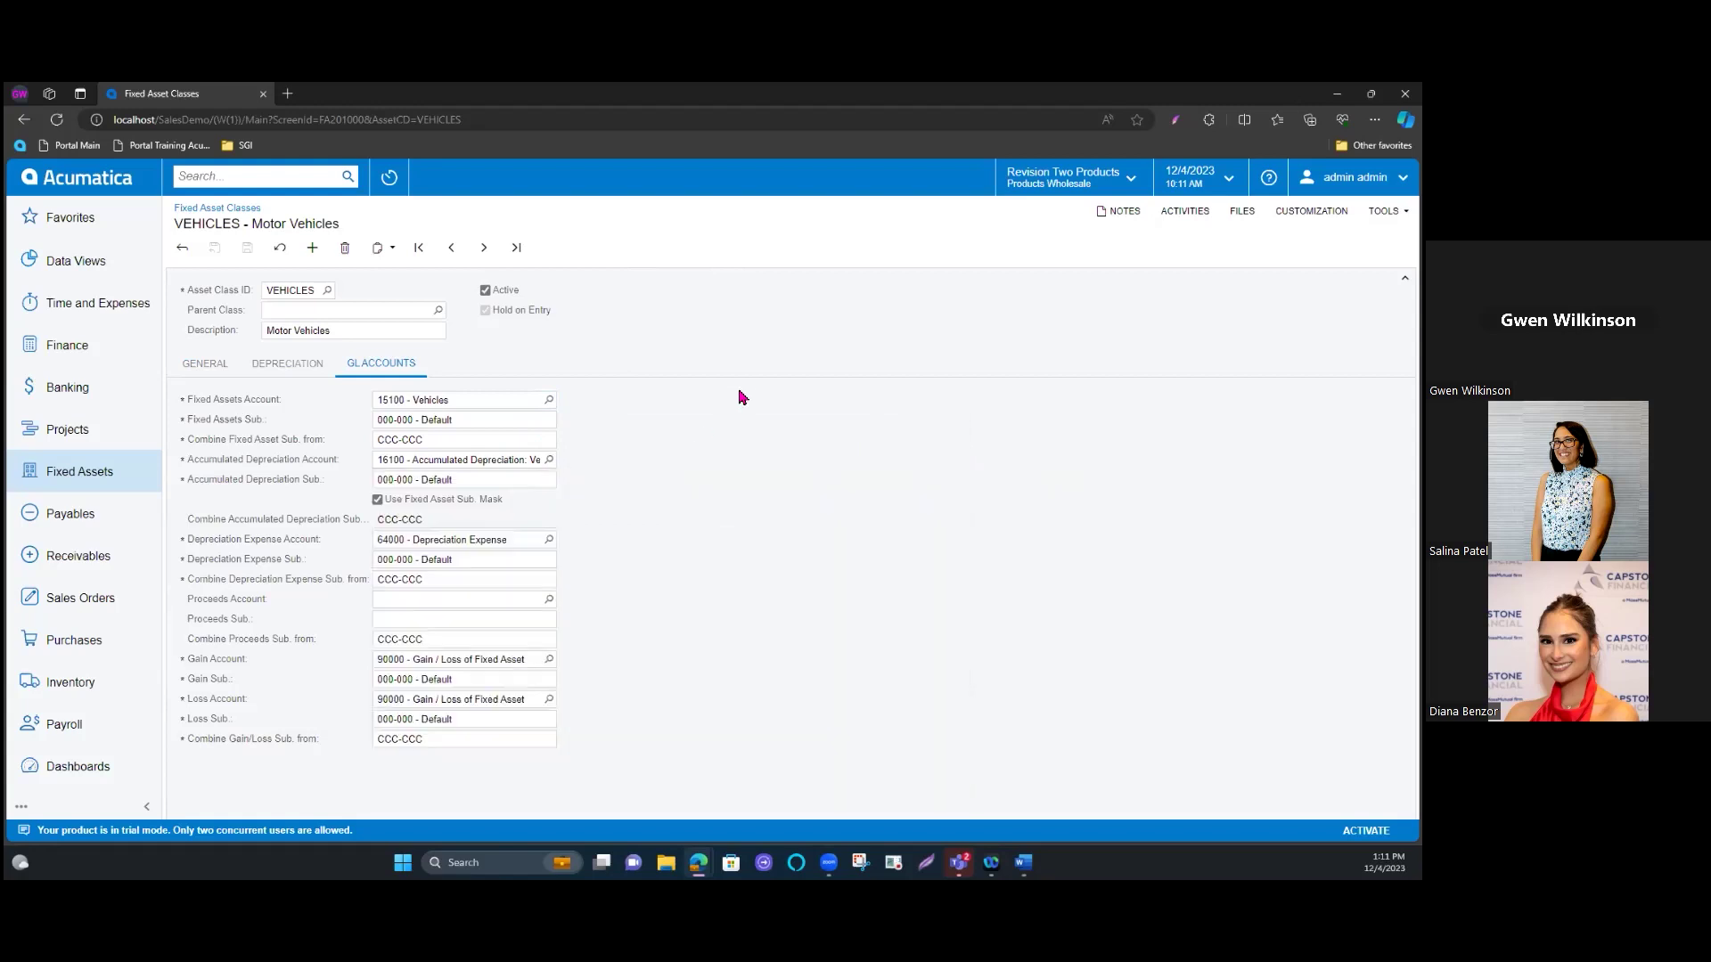
pyautogui.click(549, 541)
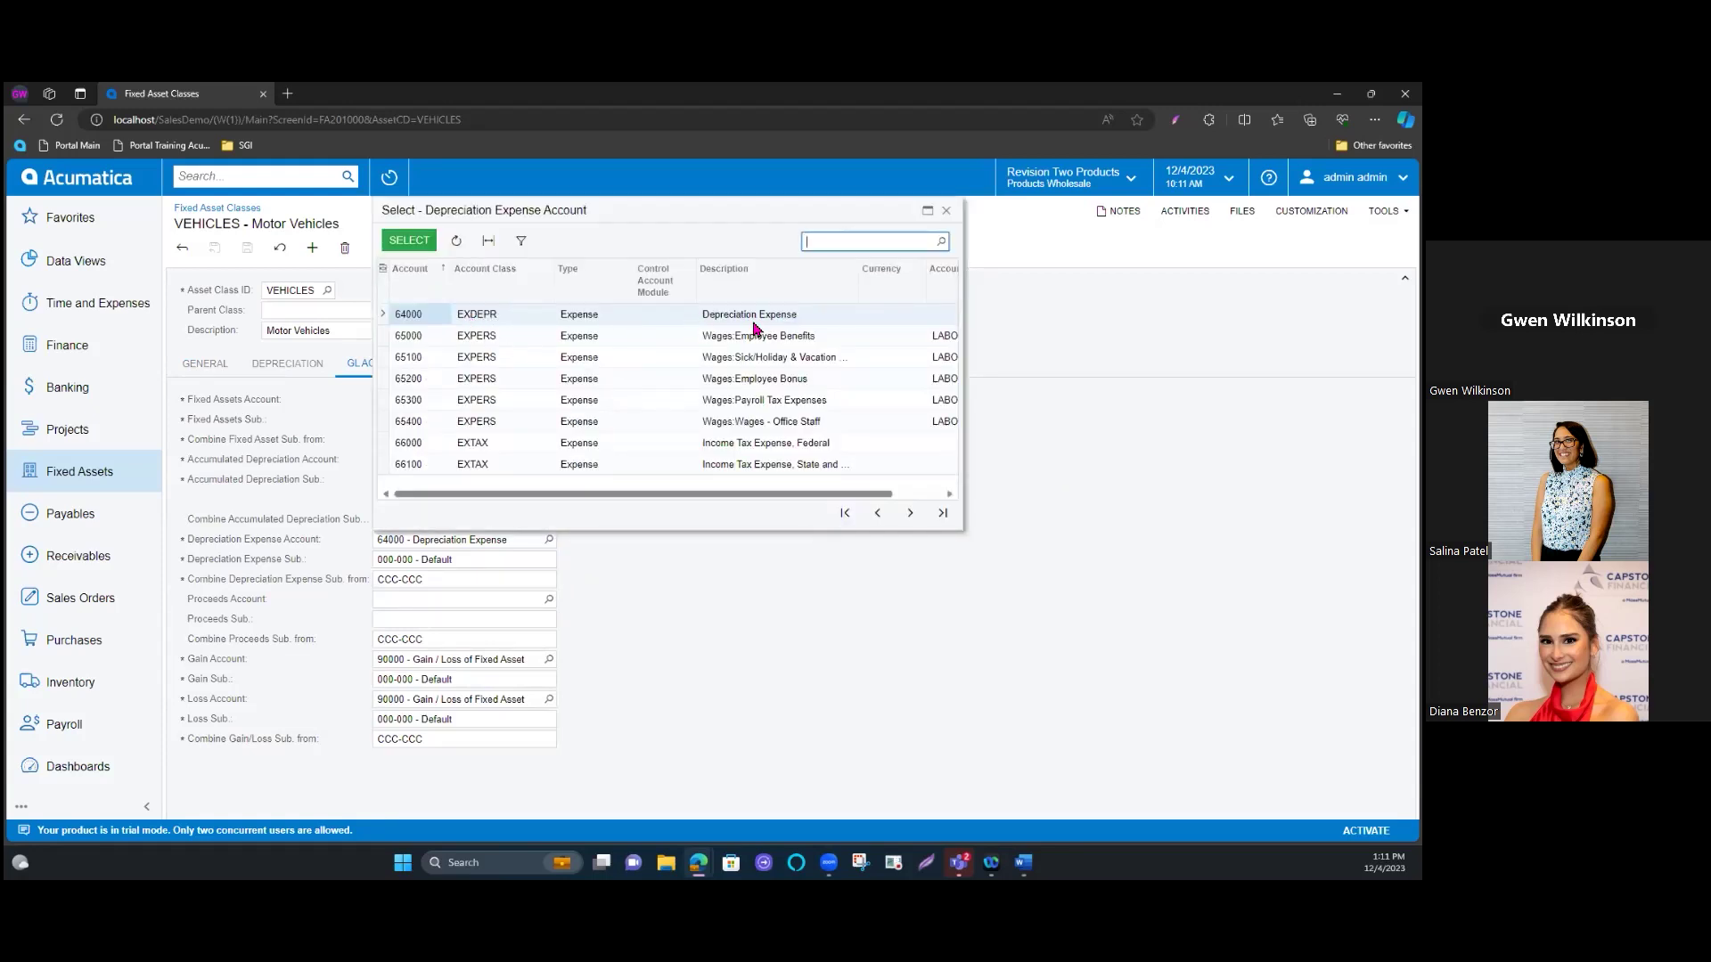
pyautogui.click(946, 211)
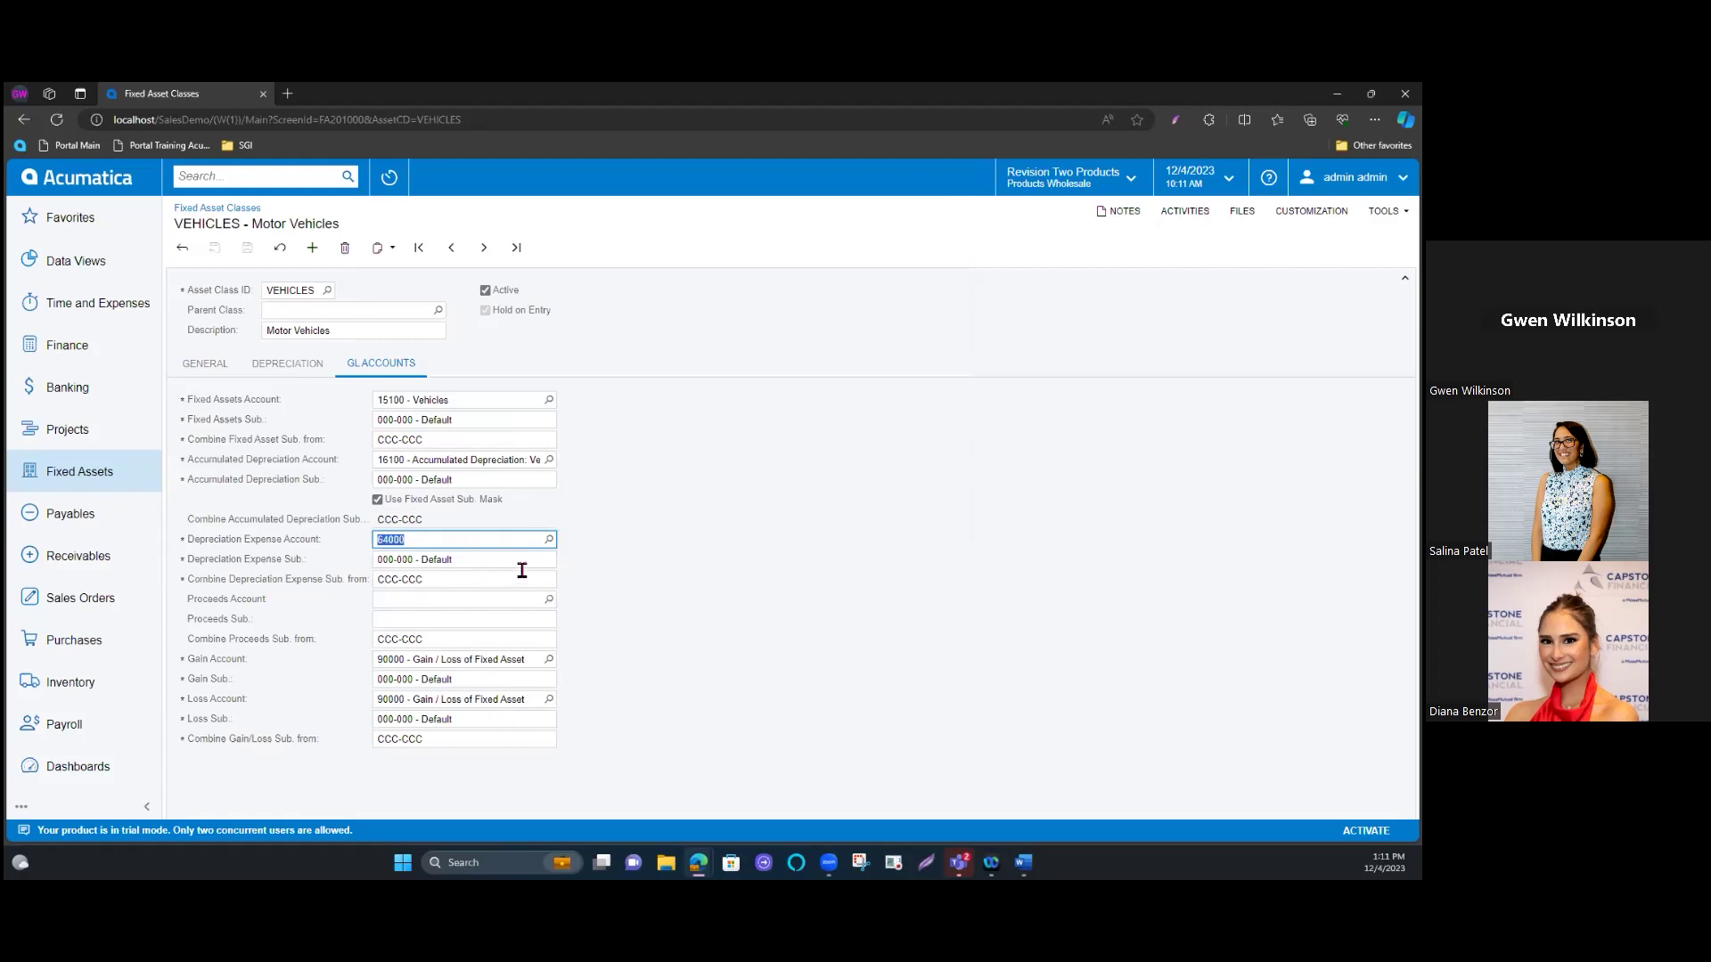
# Step: Open the Disposal Methods list to review the methods defined for fixed assets
pyautogui.click(104, 481)
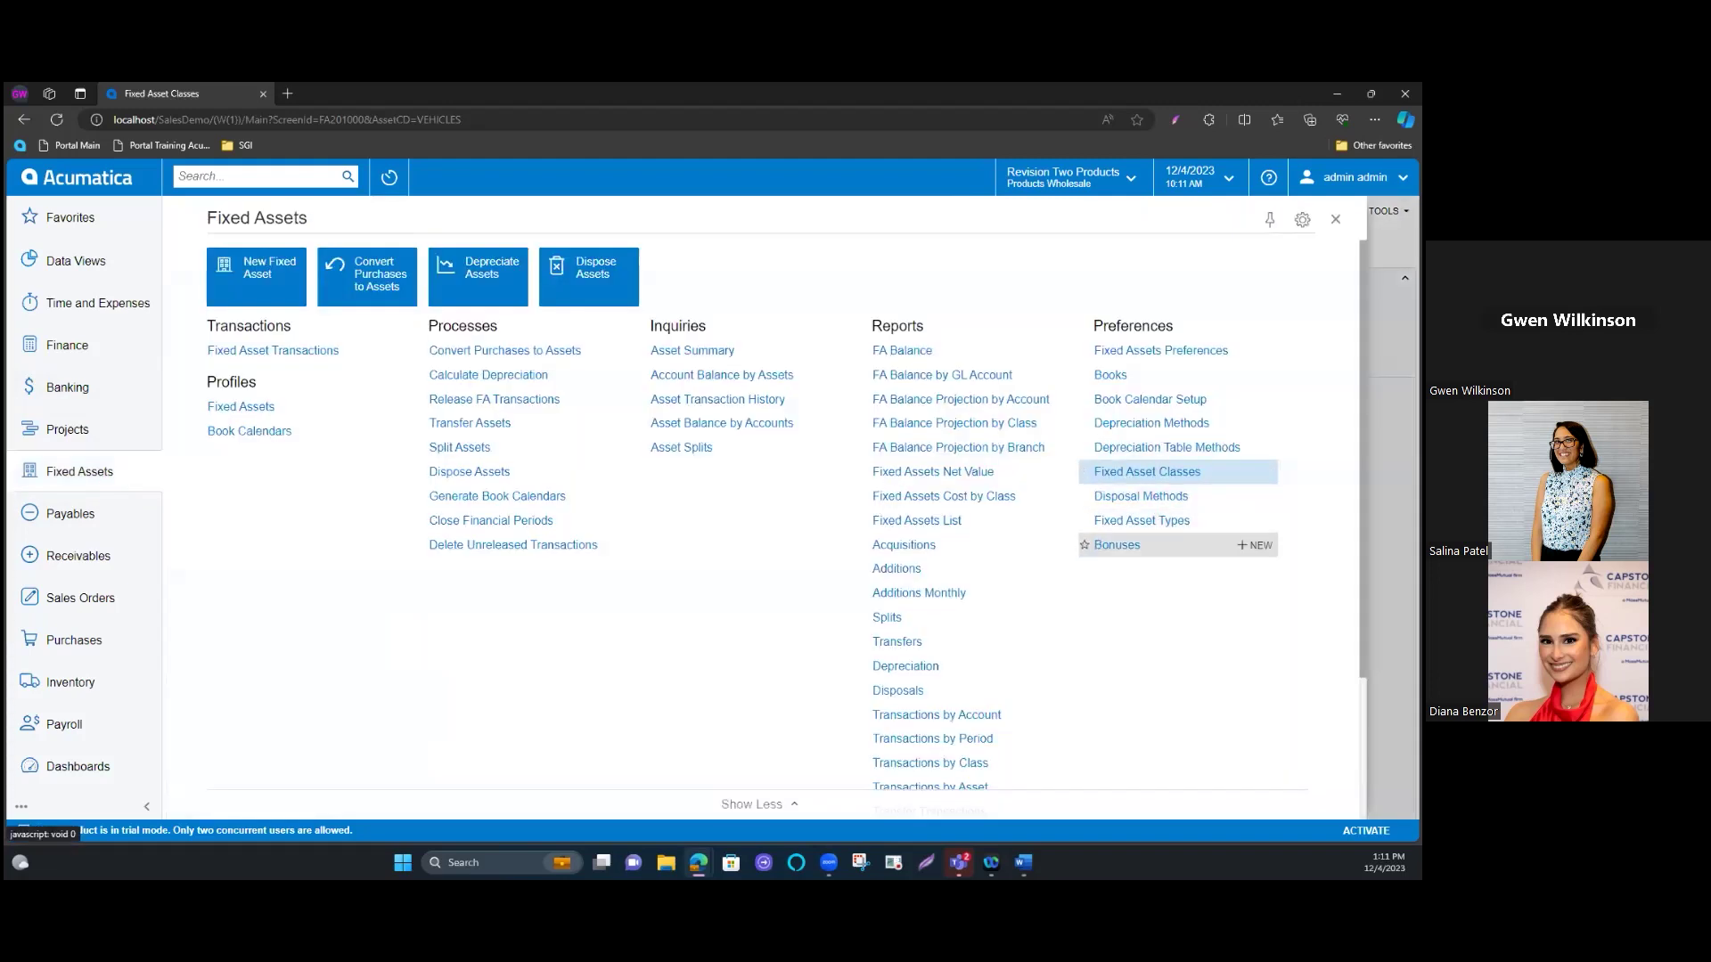
pyautogui.click(1141, 497)
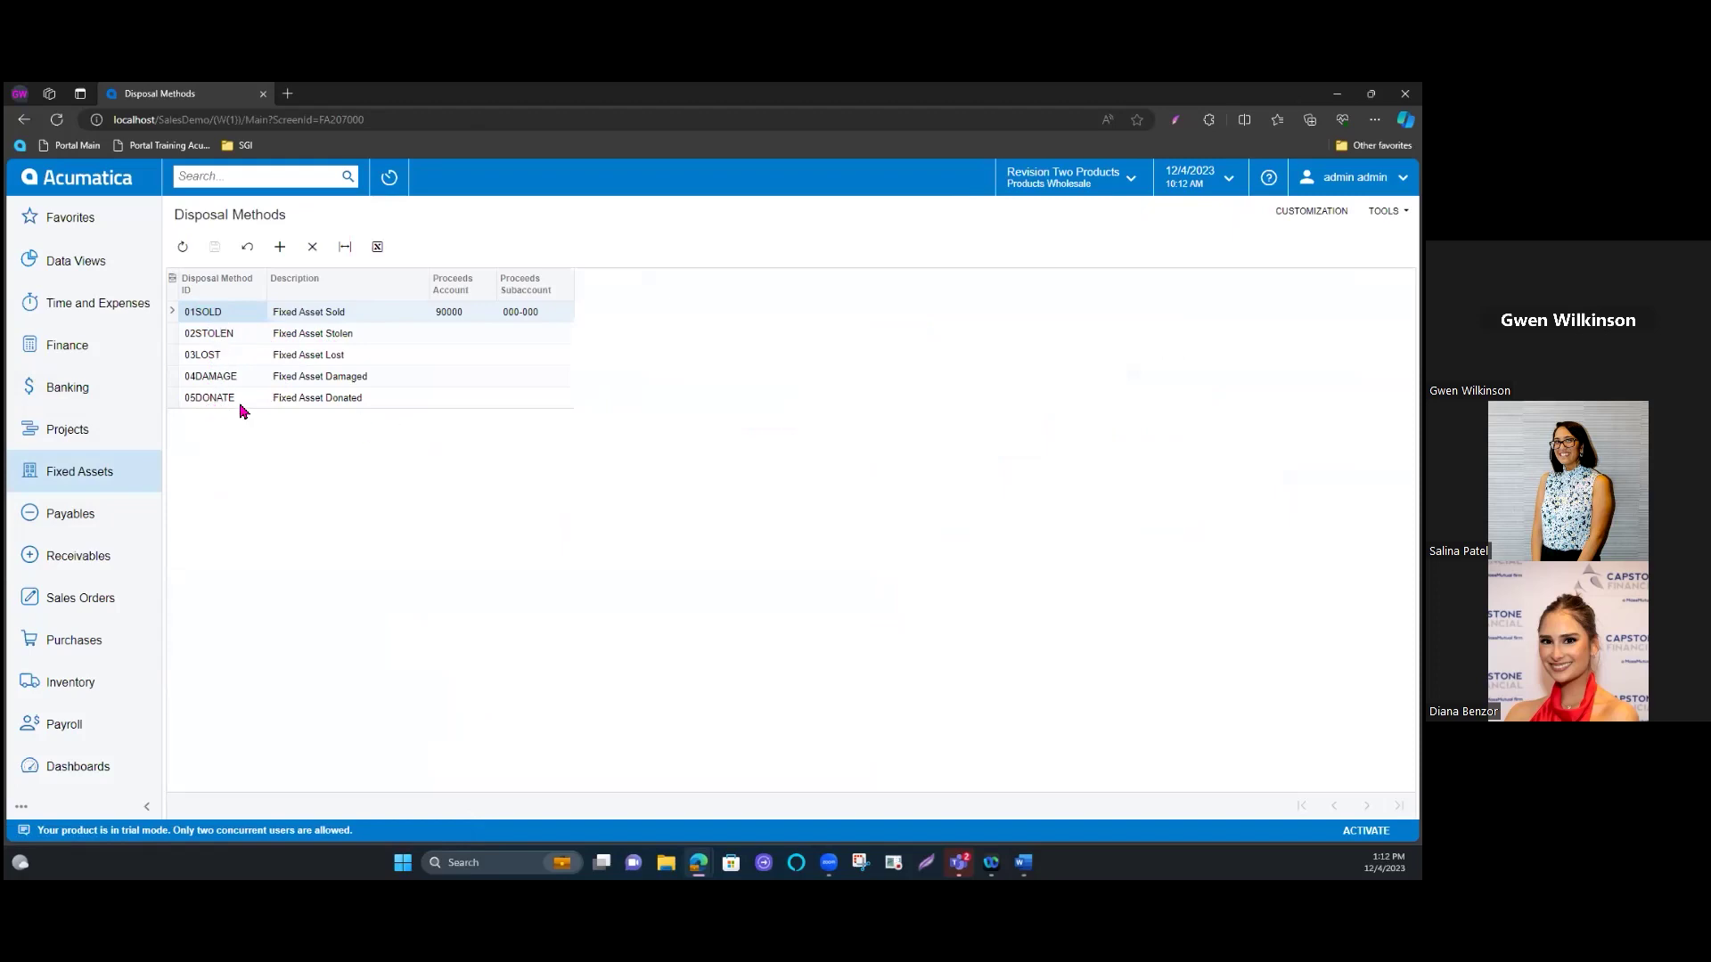
# Step: Open Convert Purchases to Assets, include transactions marked as reconciled, and check the reference and vendor details of the purchases
pyautogui.click(101, 481)
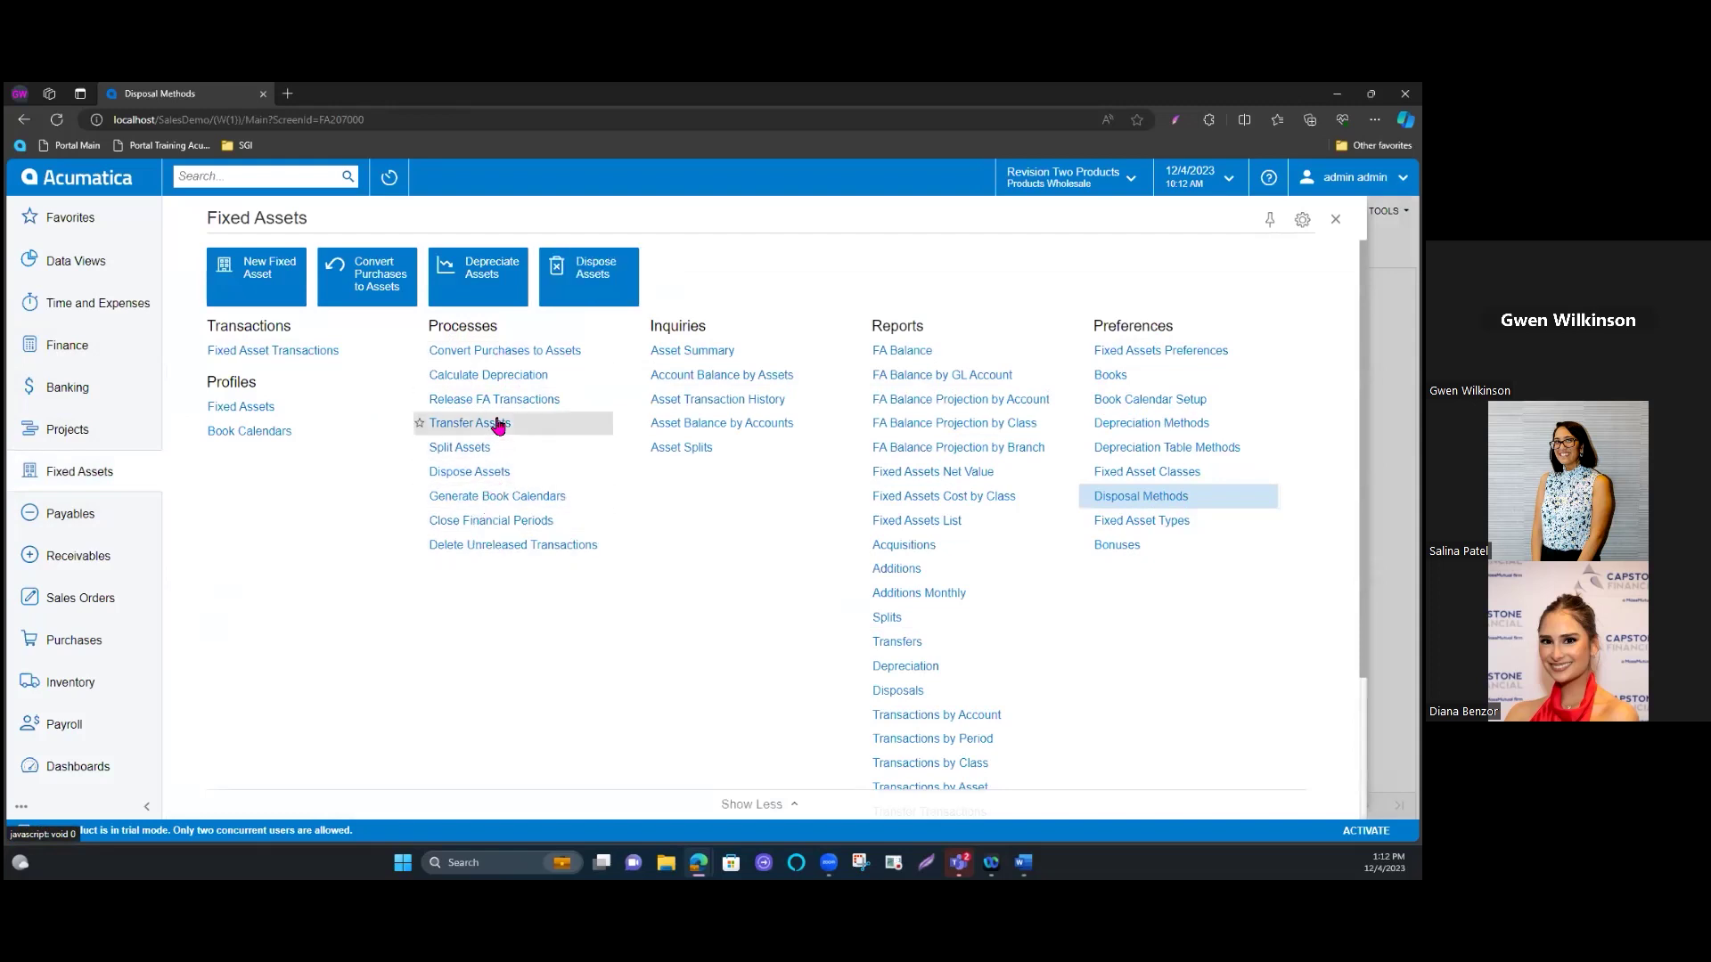
pyautogui.click(476, 359)
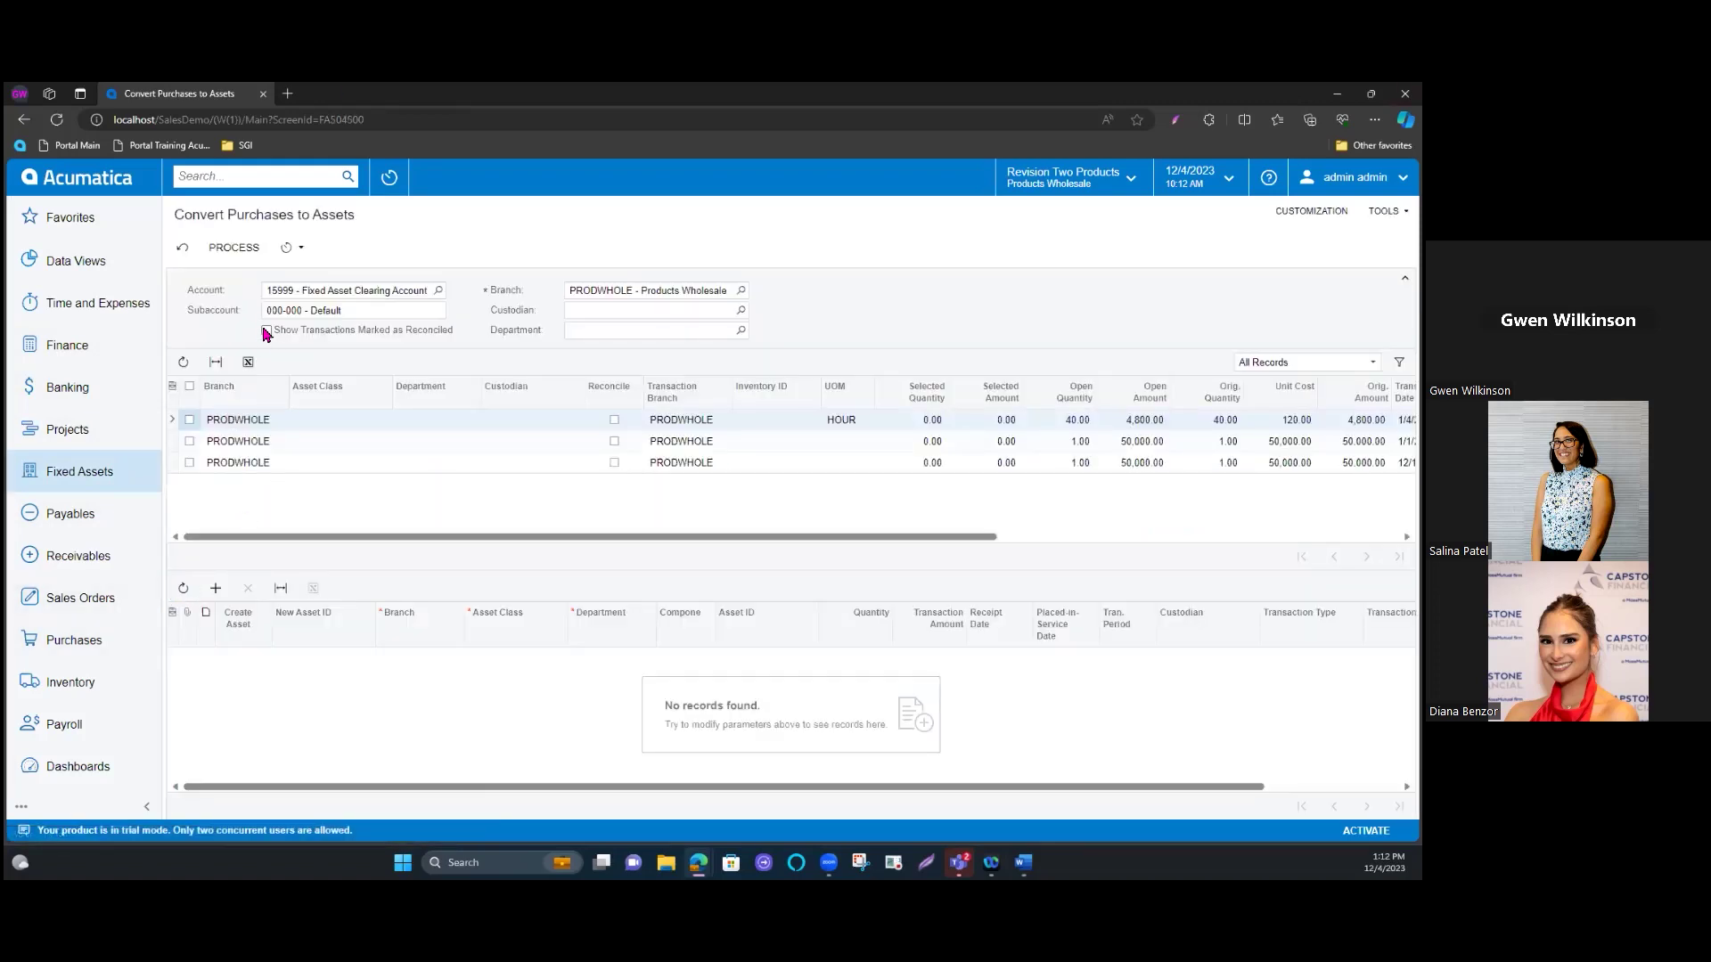
pyautogui.click(265, 330)
pyautogui.moveTo(943, 536); pyautogui.dragTo(1303, 536)
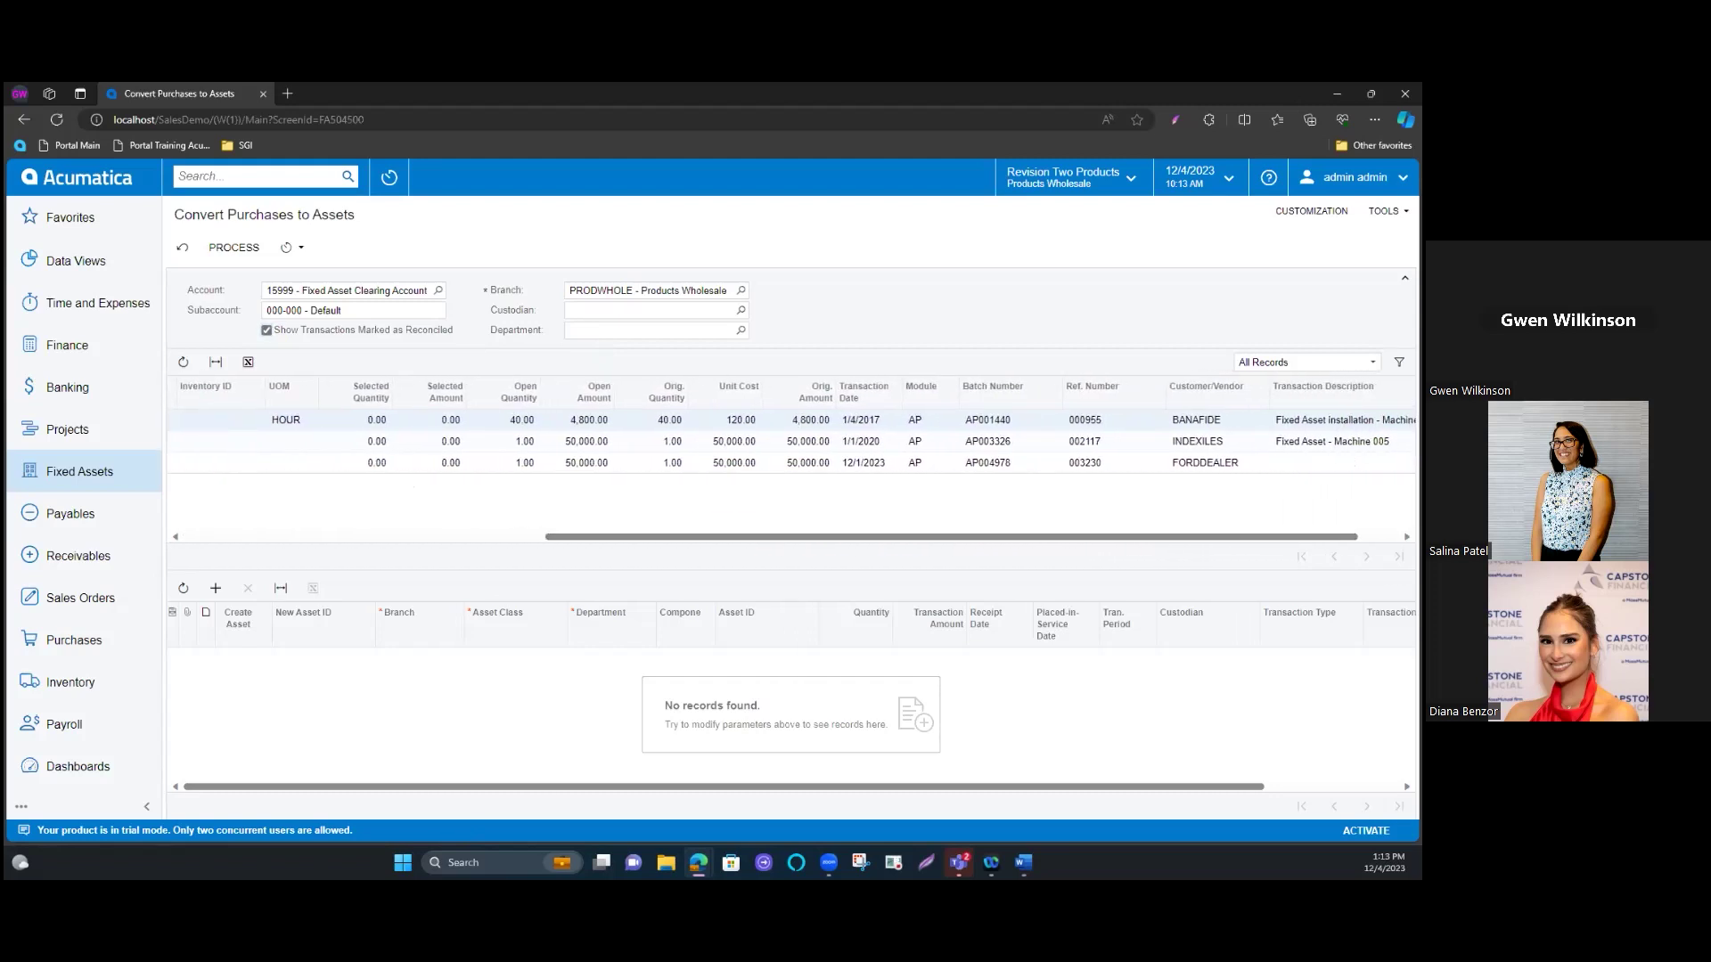
pyautogui.moveTo(1303, 537); pyautogui.dragTo(946, 542)
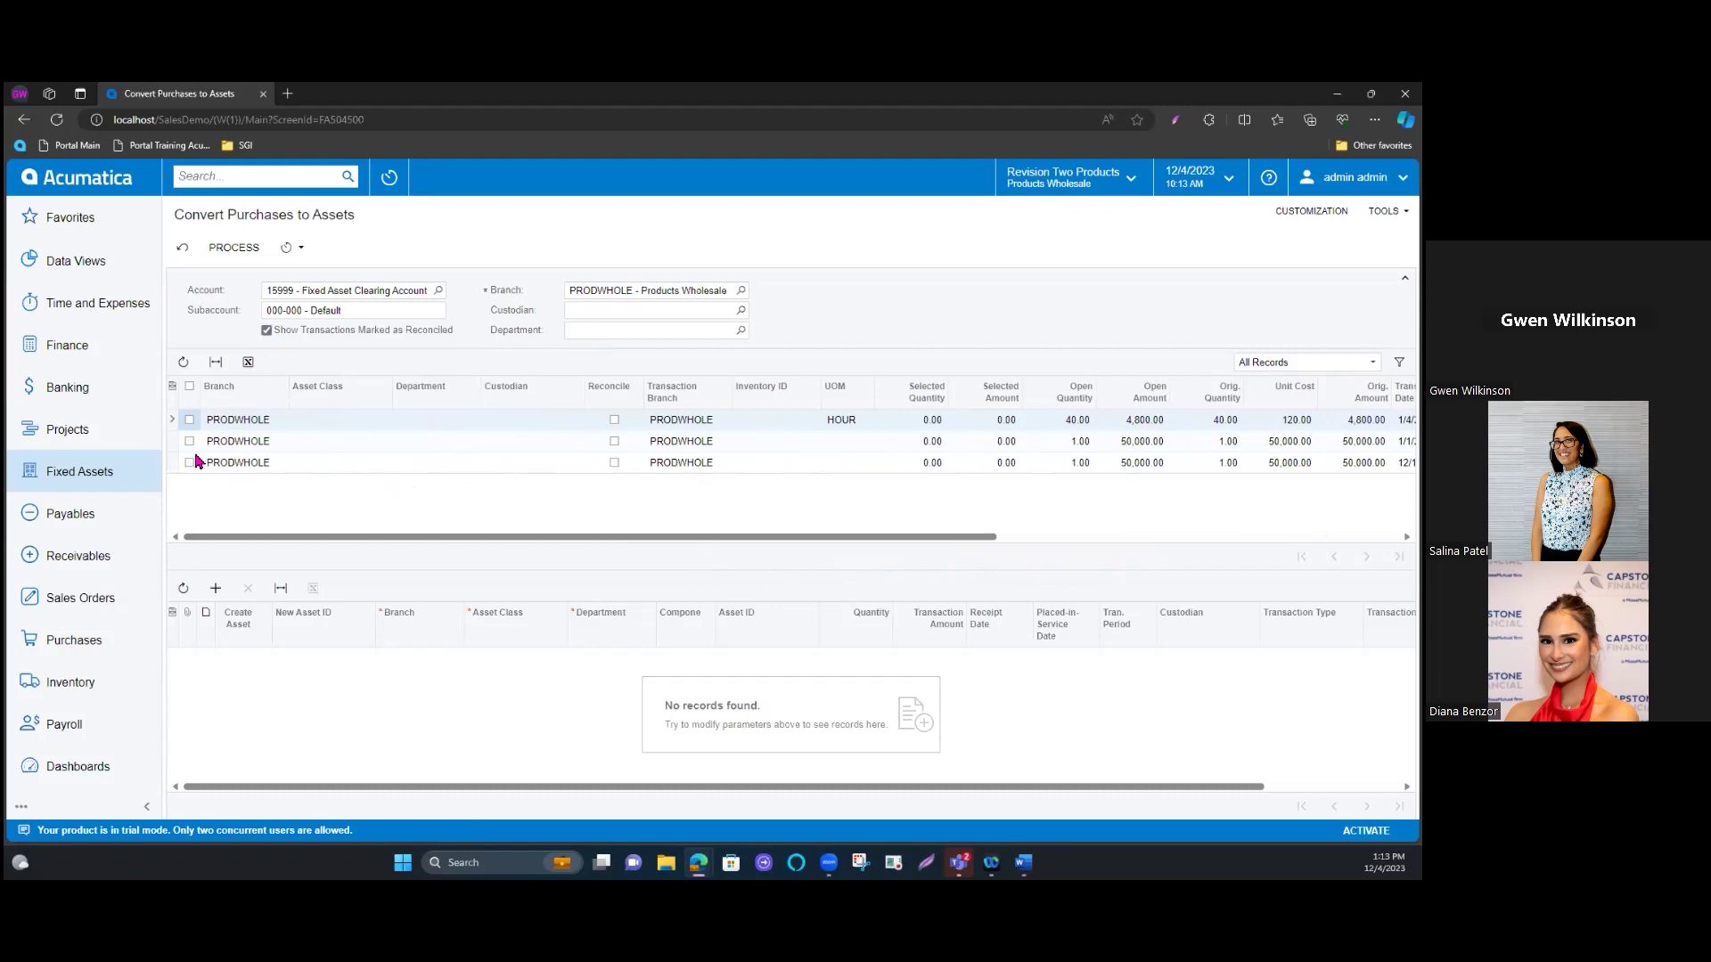
# Step: Select the FORDDEALER purchase dated 12/1/2023, mark it for reconciliation, and add a new asset line for it
pyautogui.click(190, 463)
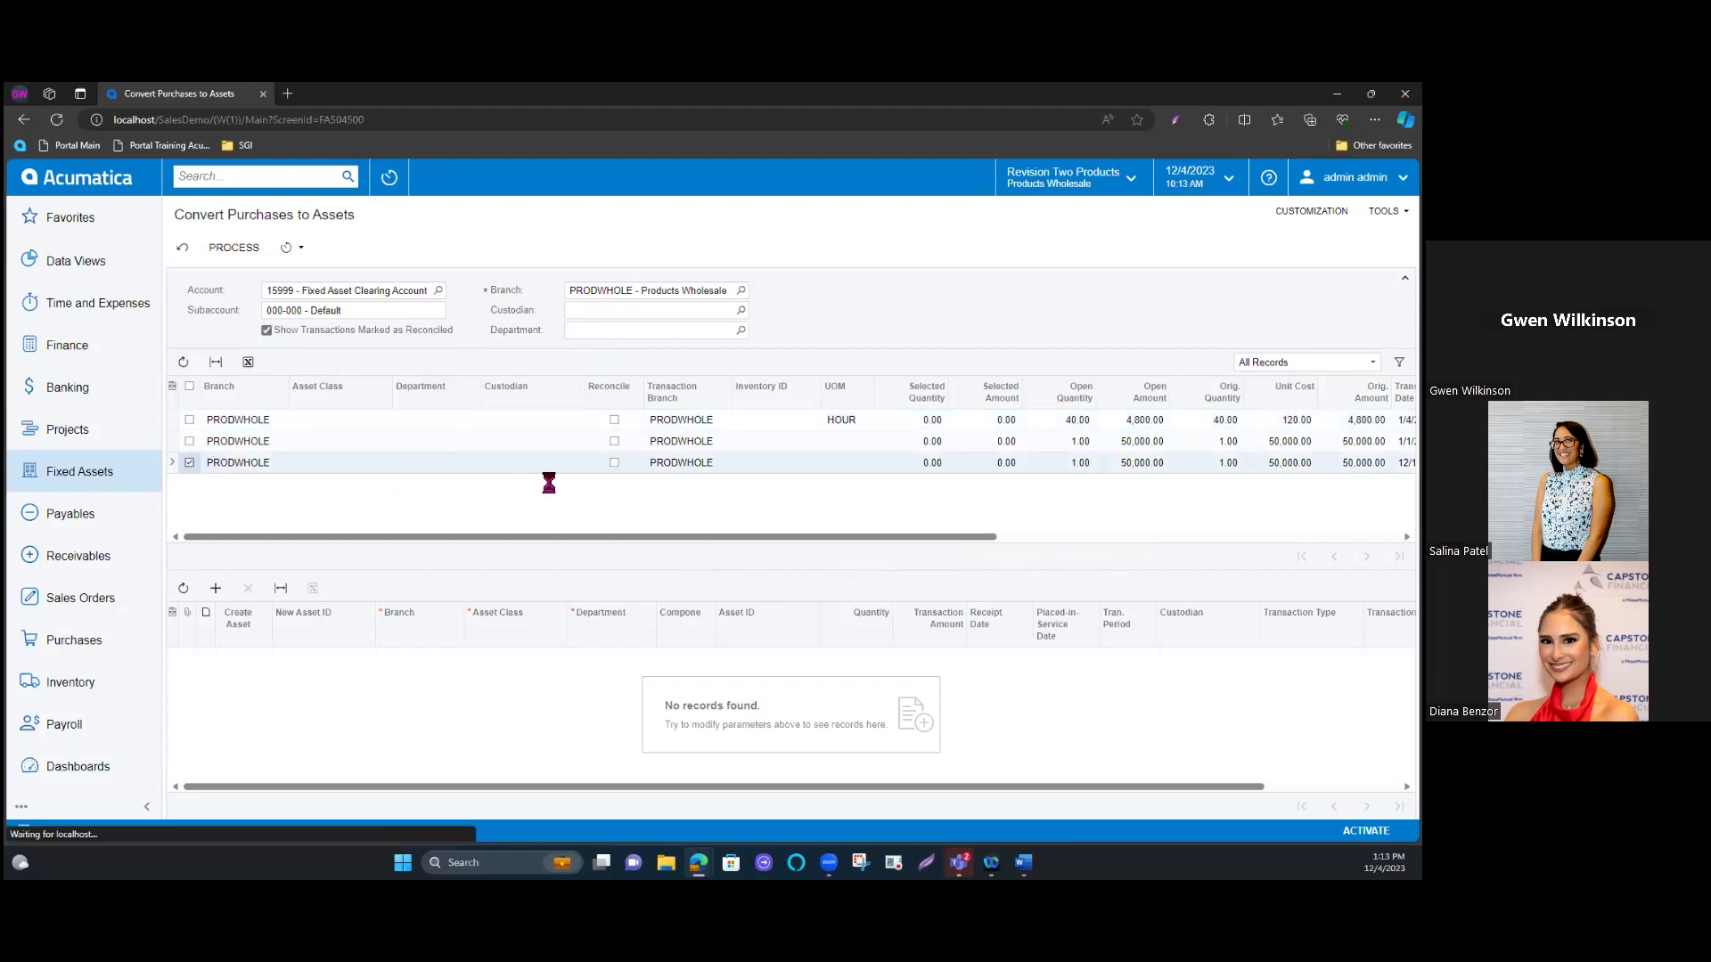
pyautogui.click(614, 463)
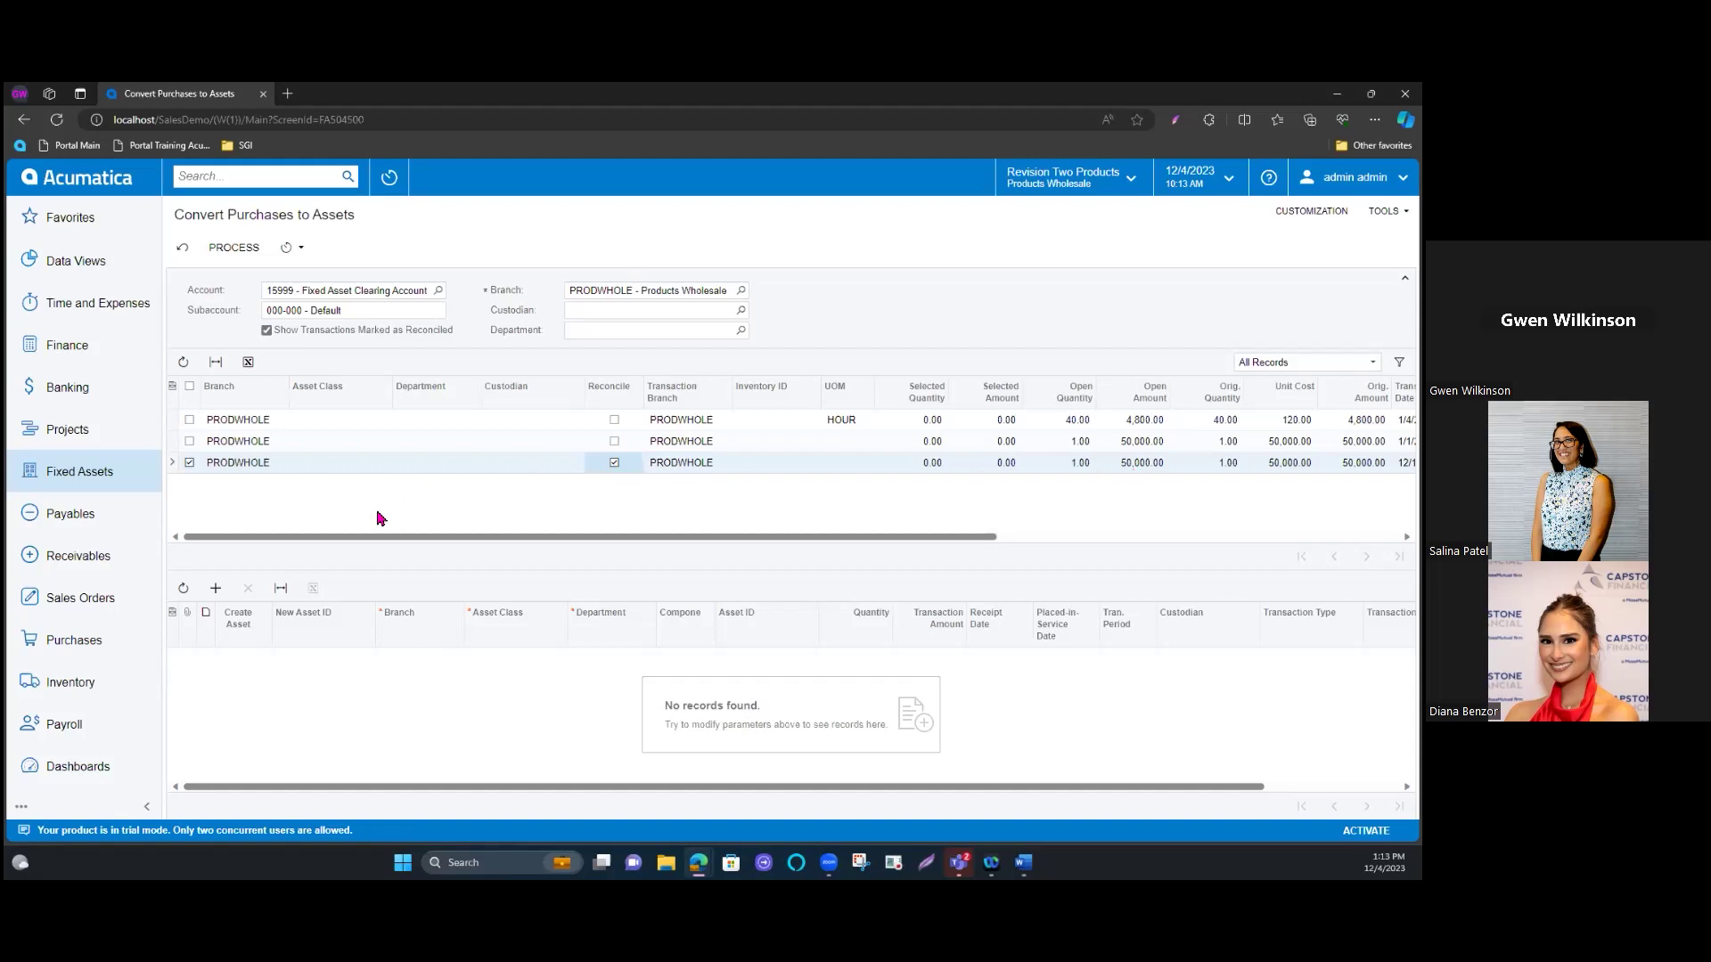
pyautogui.click(215, 591)
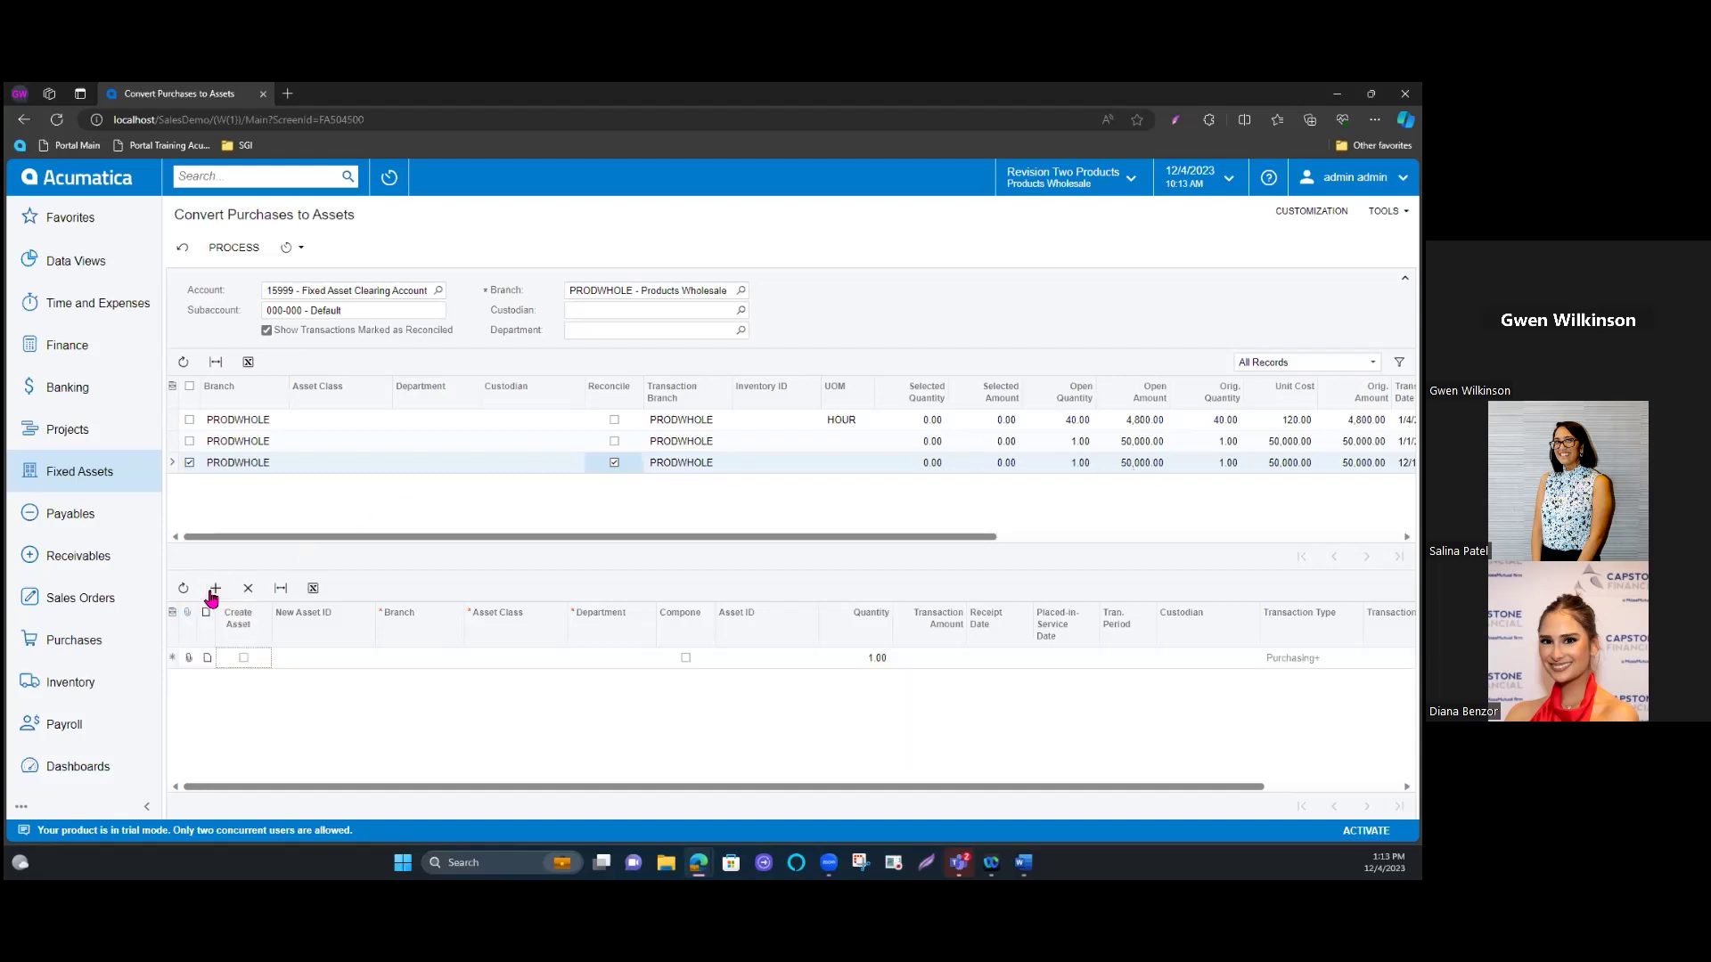
# Step: Set the new asset line's asset class to VEHICLES and its department to SALES
pyautogui.click(311, 662)
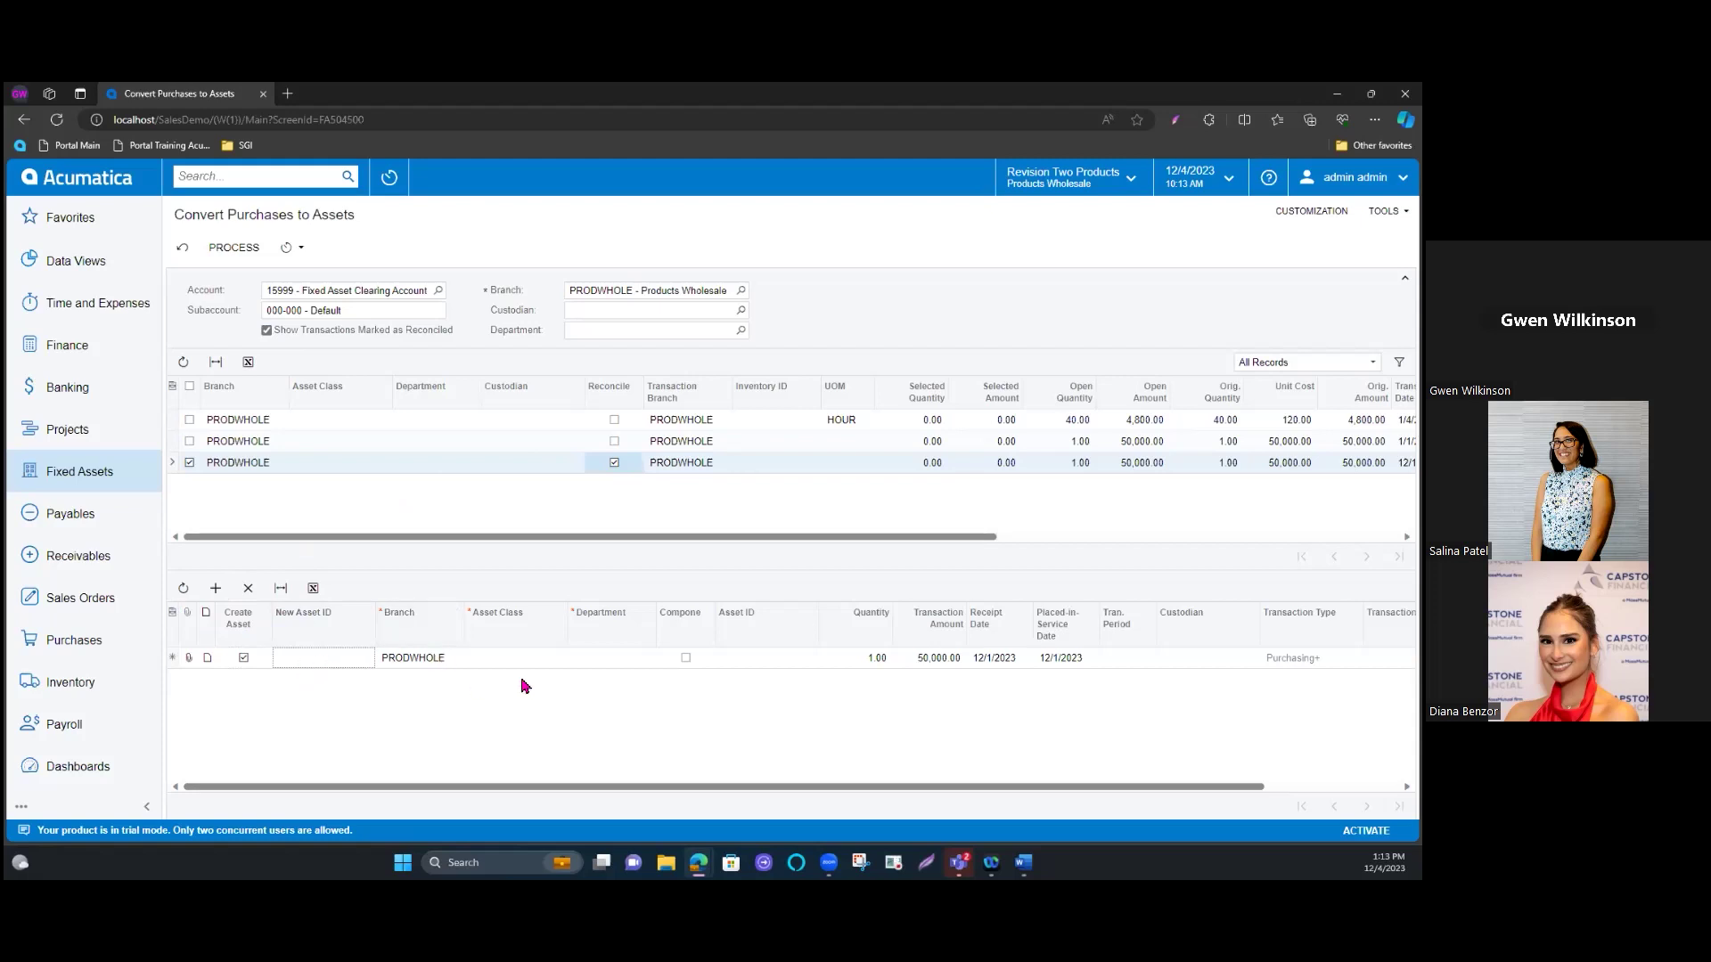
pyautogui.click(541, 661)
pyautogui.click(572, 657)
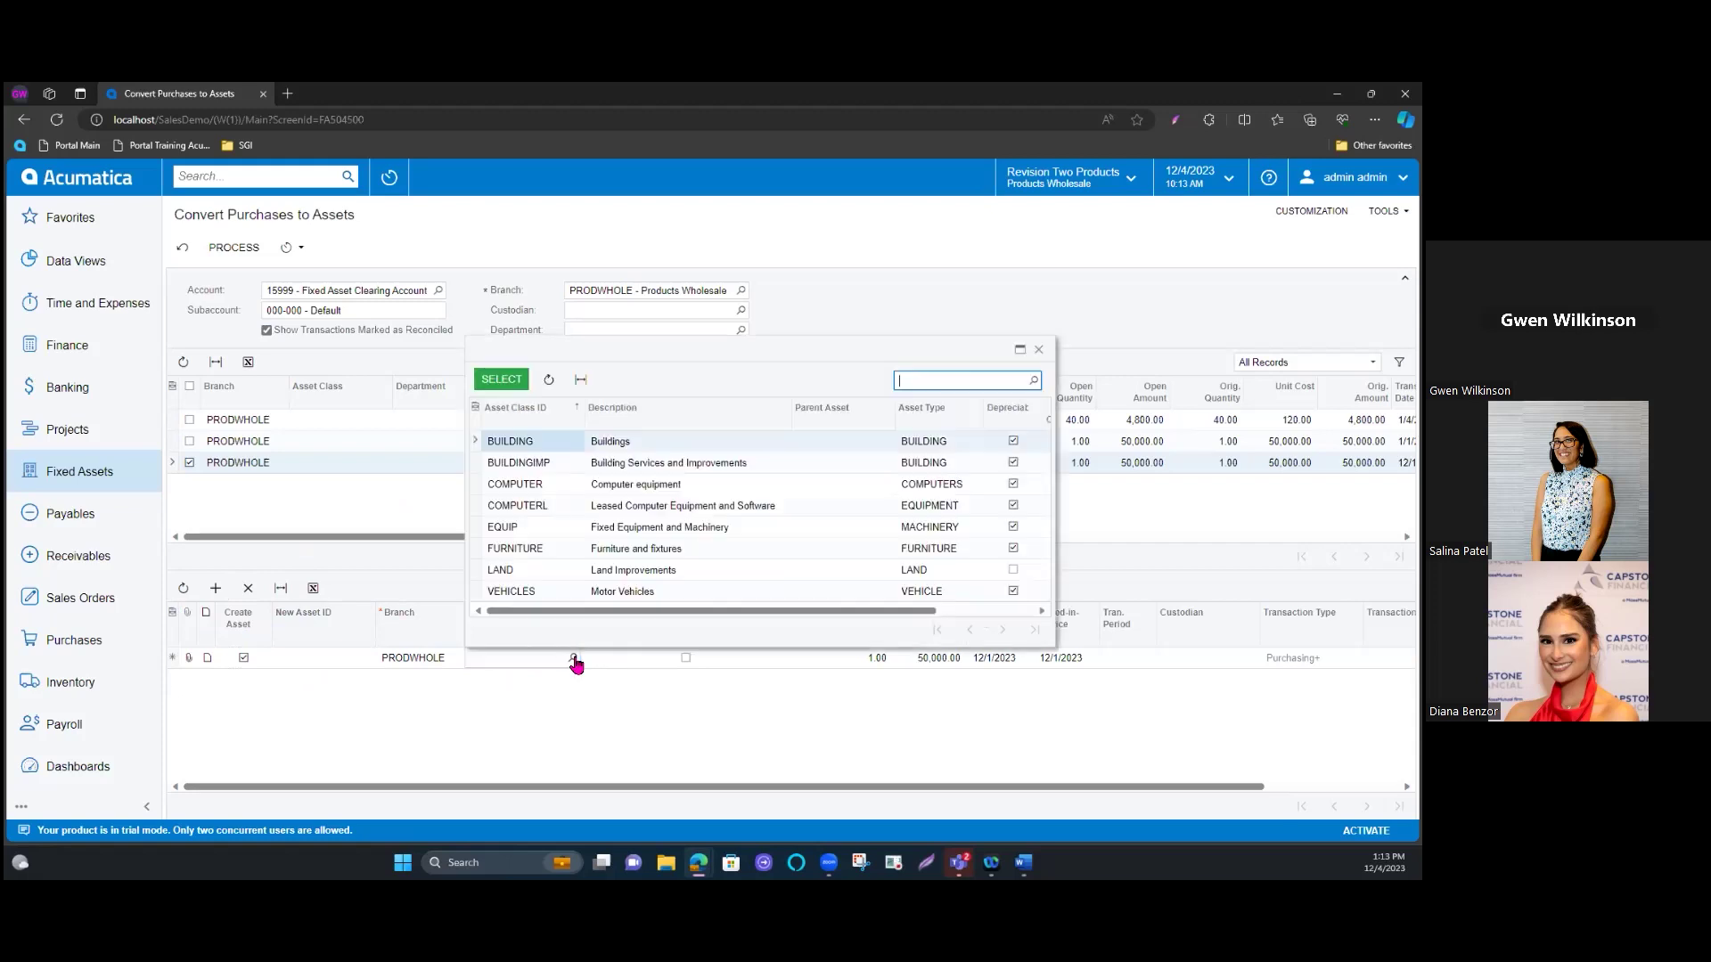
pyautogui.doubleClick(510, 593)
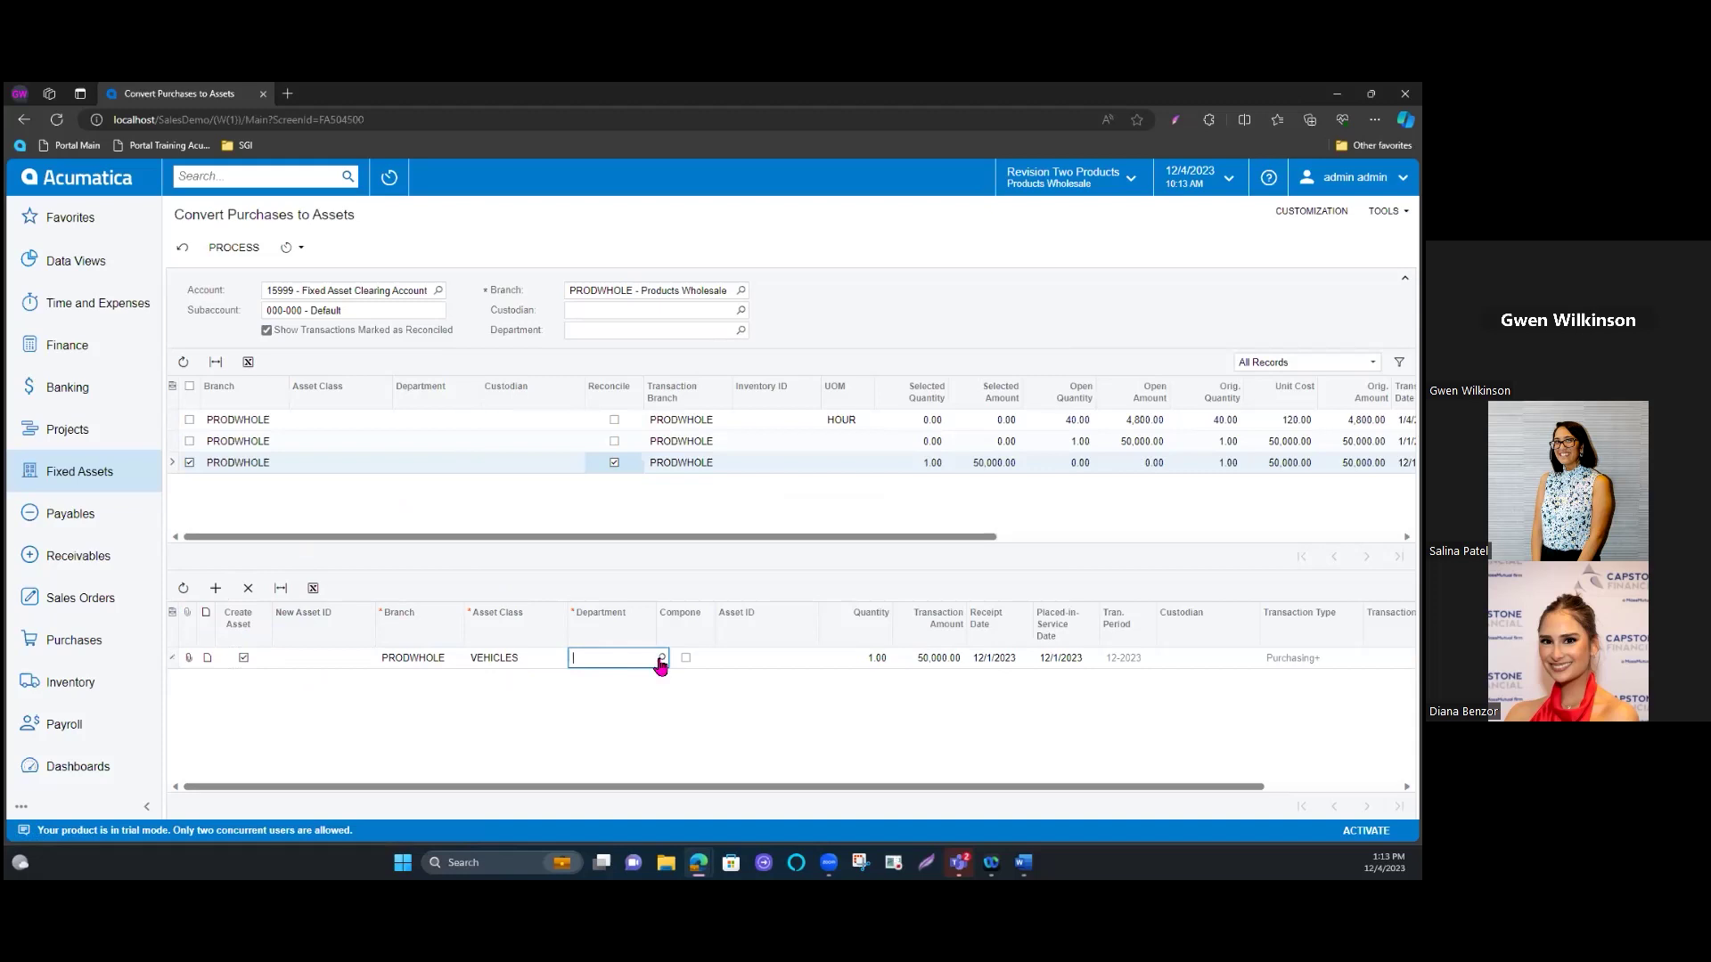
pyautogui.click(661, 658)
pyautogui.doubleClick(621, 584)
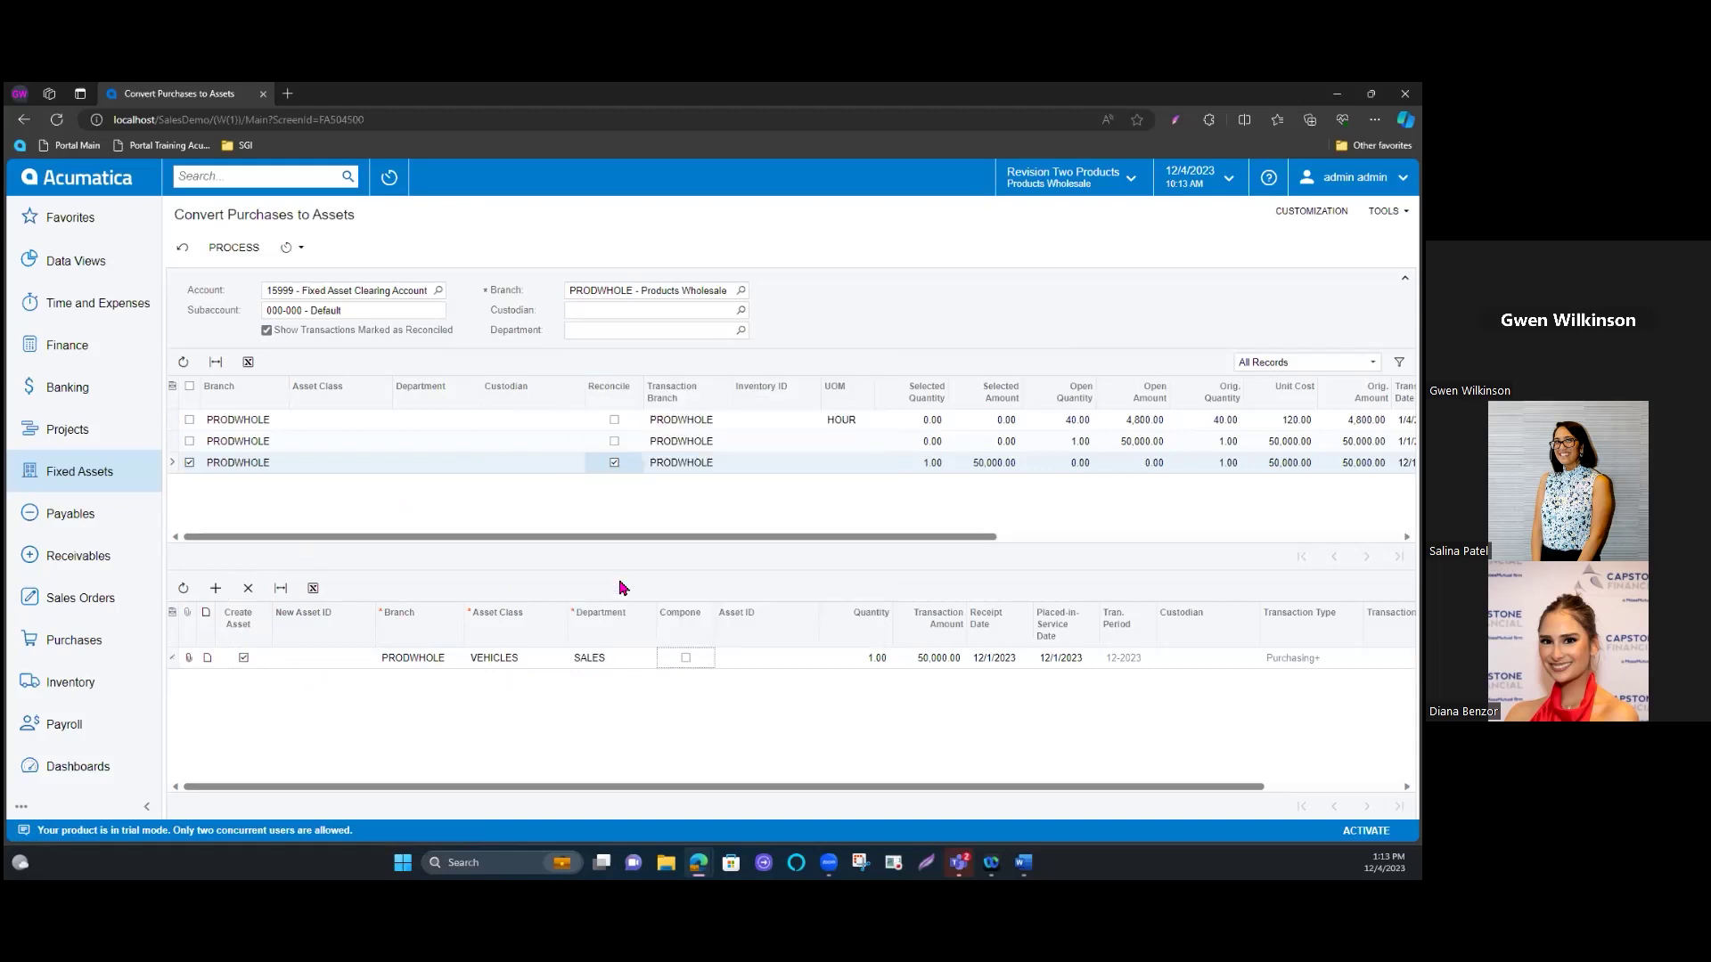
# Step: Check the asset line's receipt and placed-in-service dates, and process the conversion of the selected purchase into a fixed asset
pyautogui.click(762, 669)
pyautogui.click(1069, 660)
pyautogui.moveTo(1067, 660); pyautogui.dragTo(1105, 667)
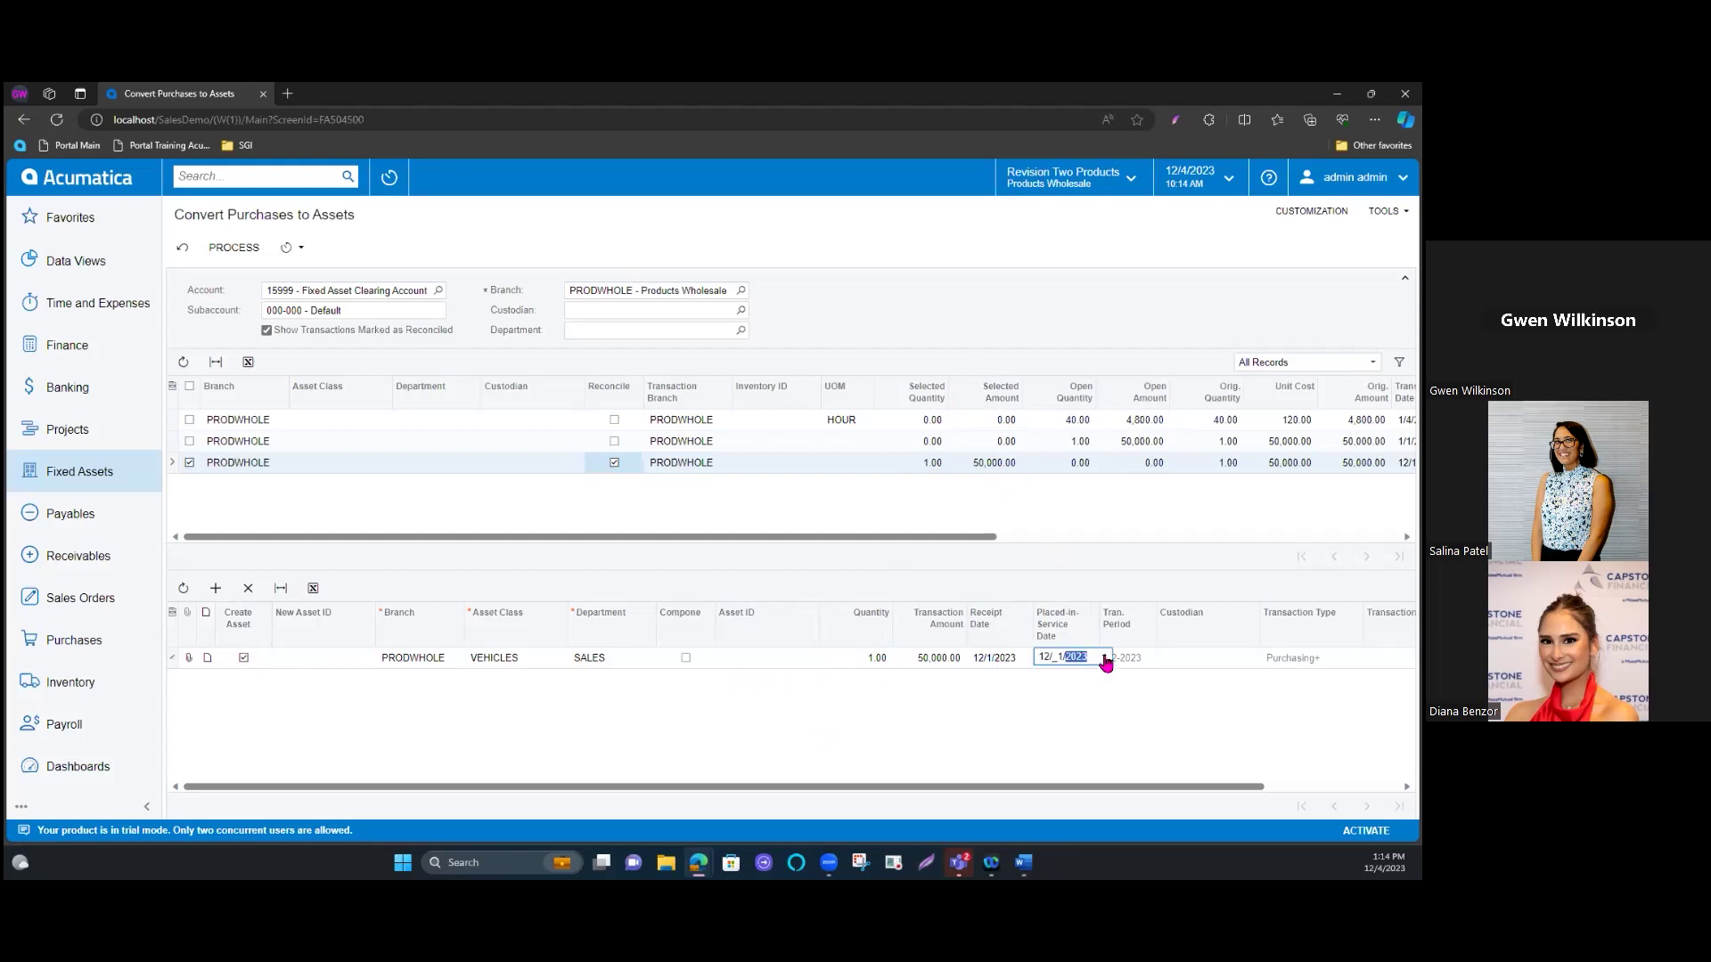
pyautogui.click(988, 658)
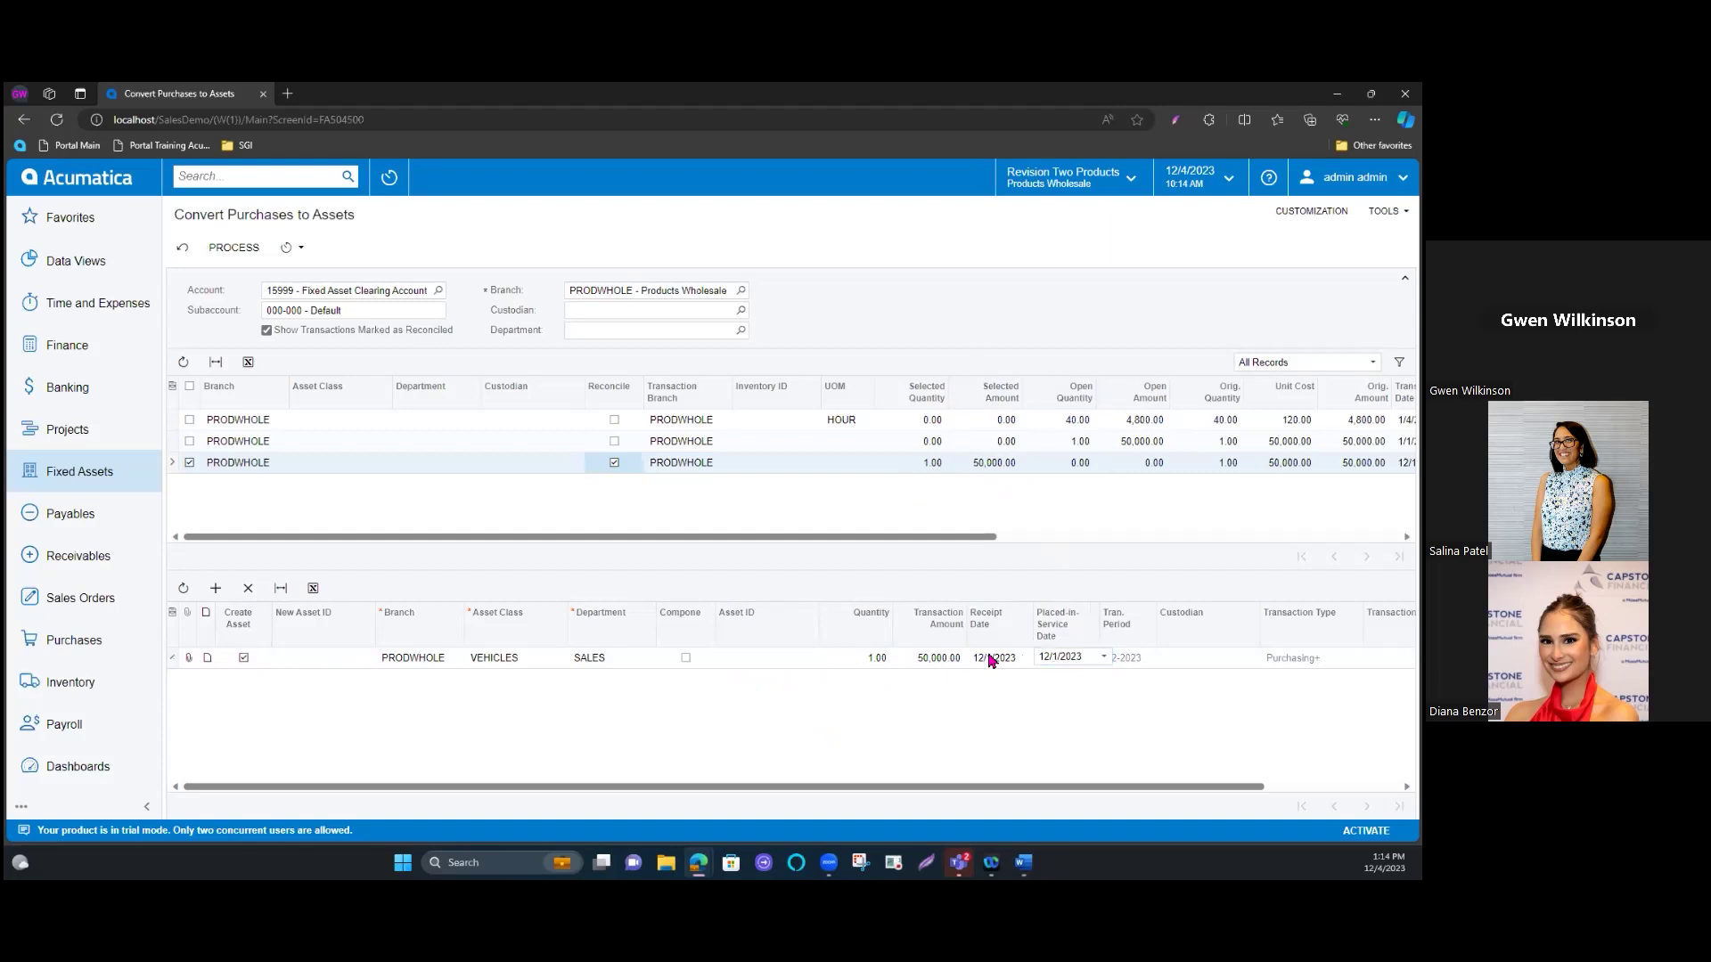
pyautogui.click(1062, 661)
pyautogui.click(1143, 789)
pyautogui.moveTo(1149, 786); pyautogui.dragTo(1105, 804)
pyautogui.click(234, 250)
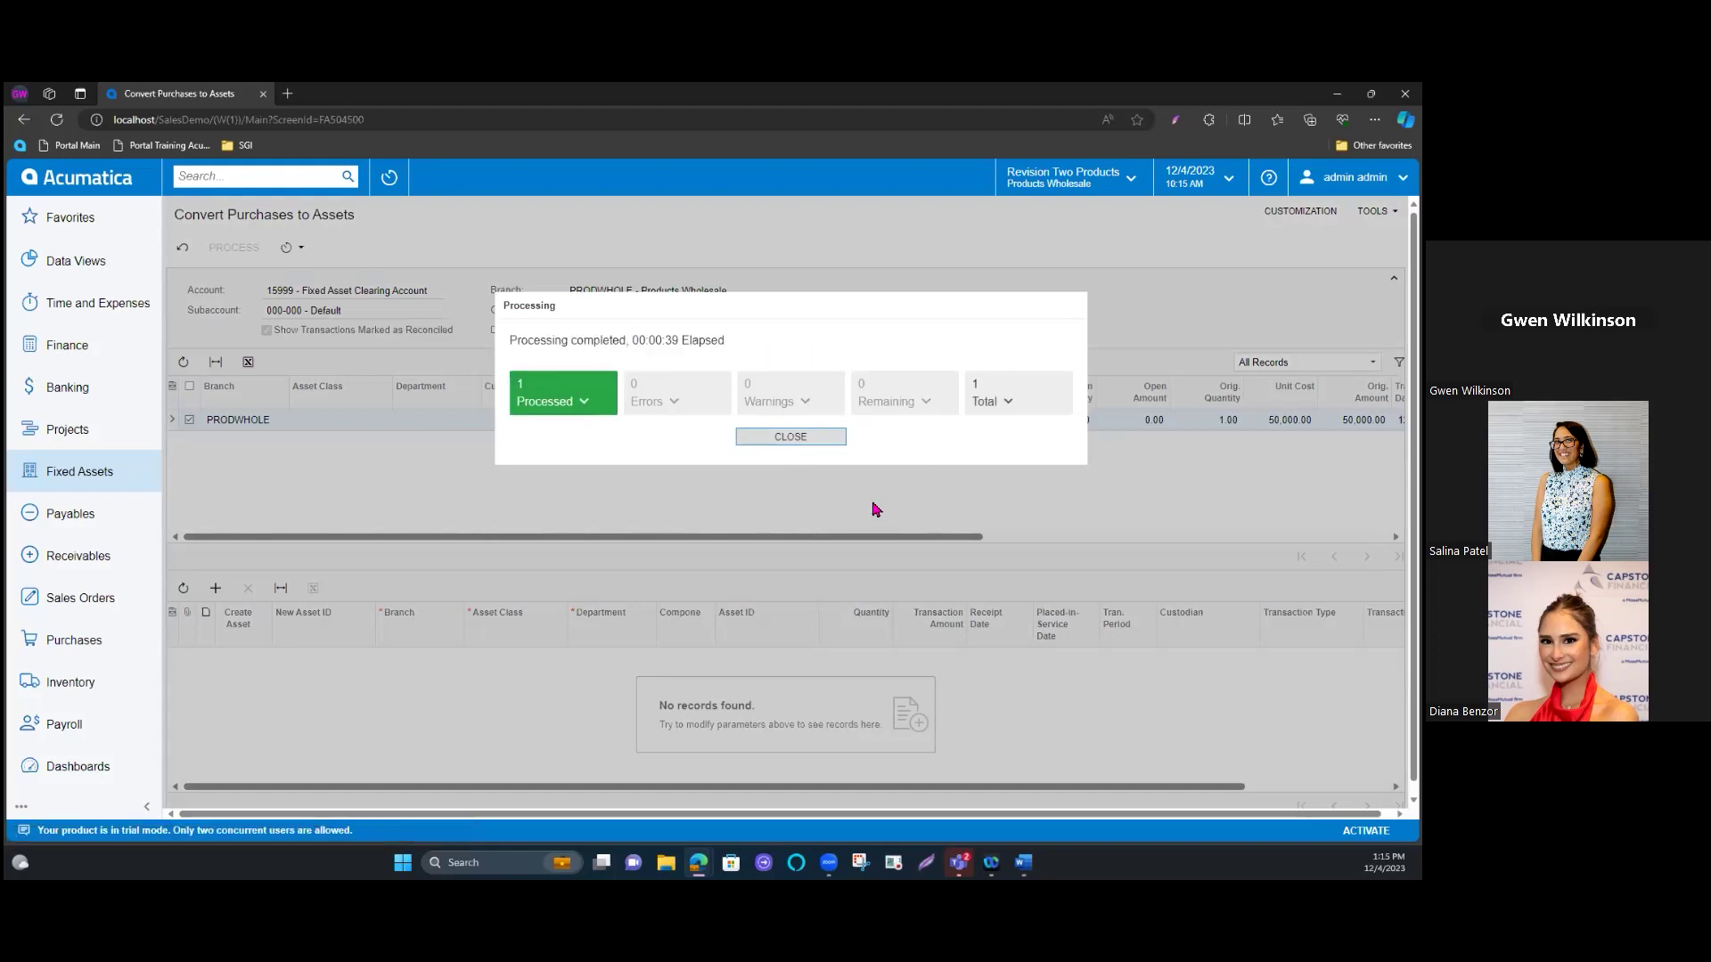
pyautogui.click(799, 443)
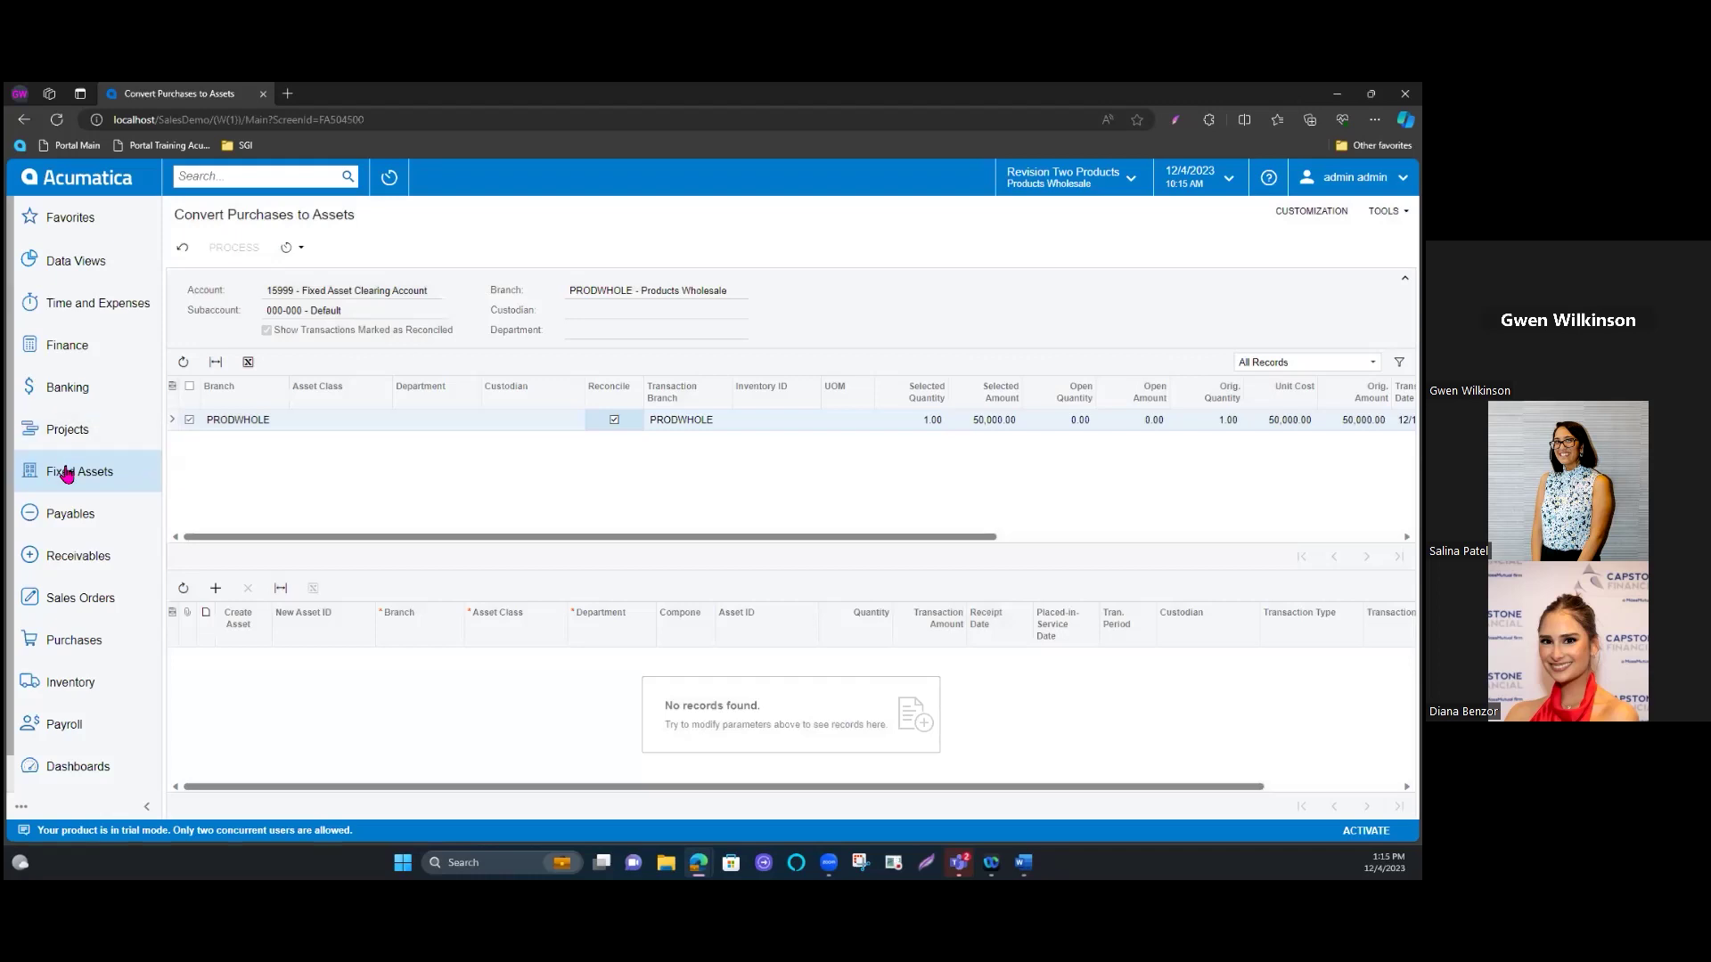
# Step: Open the new VEHICLES asset from the Fixed Assets list, set its description to "Sales Ford 150", and save it
pyautogui.click(67, 473)
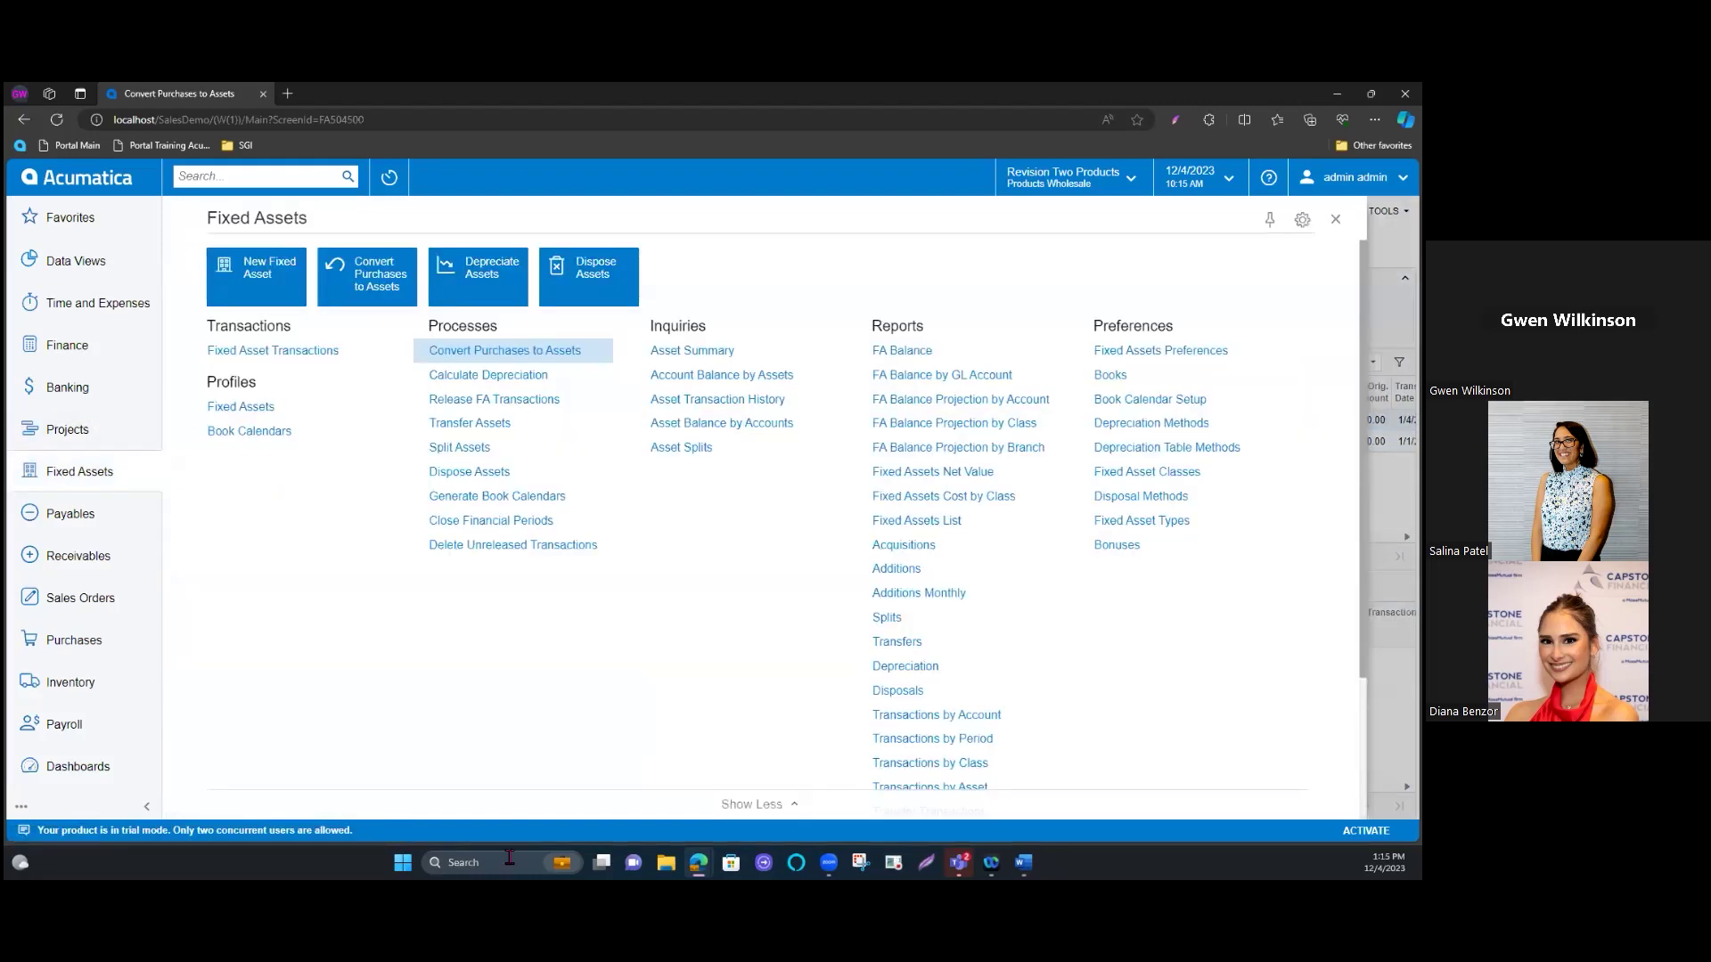
pyautogui.click(241, 412)
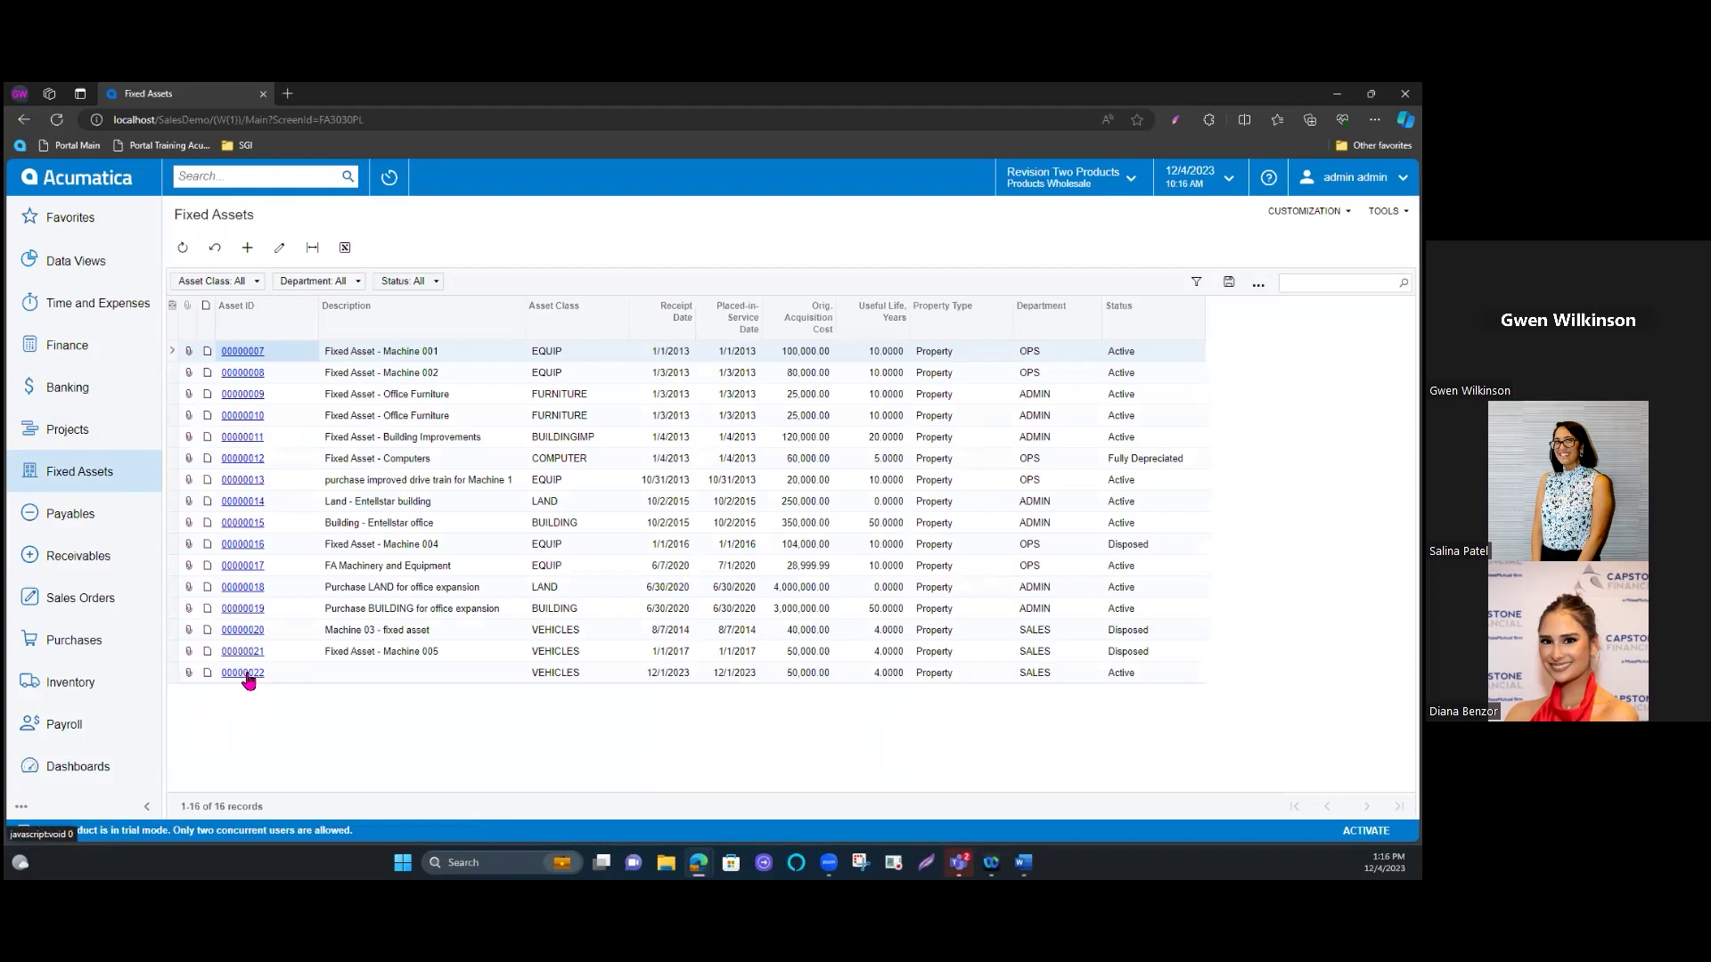
pyautogui.click(247, 676)
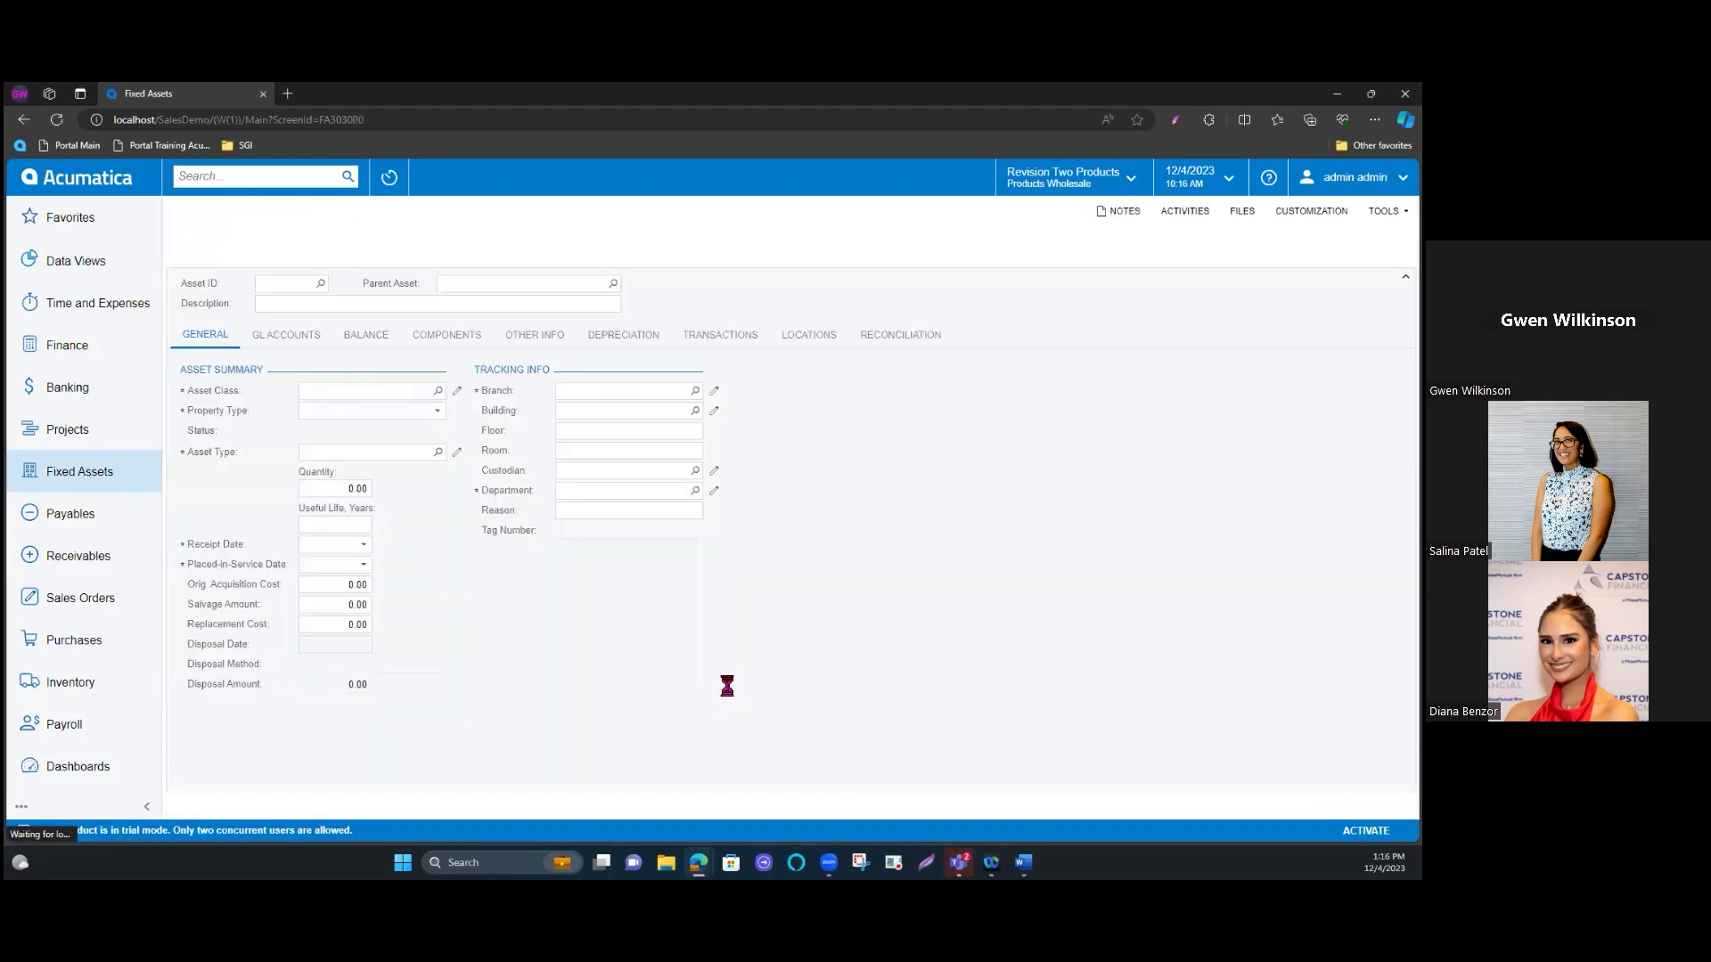
pyautogui.click(300, 306)
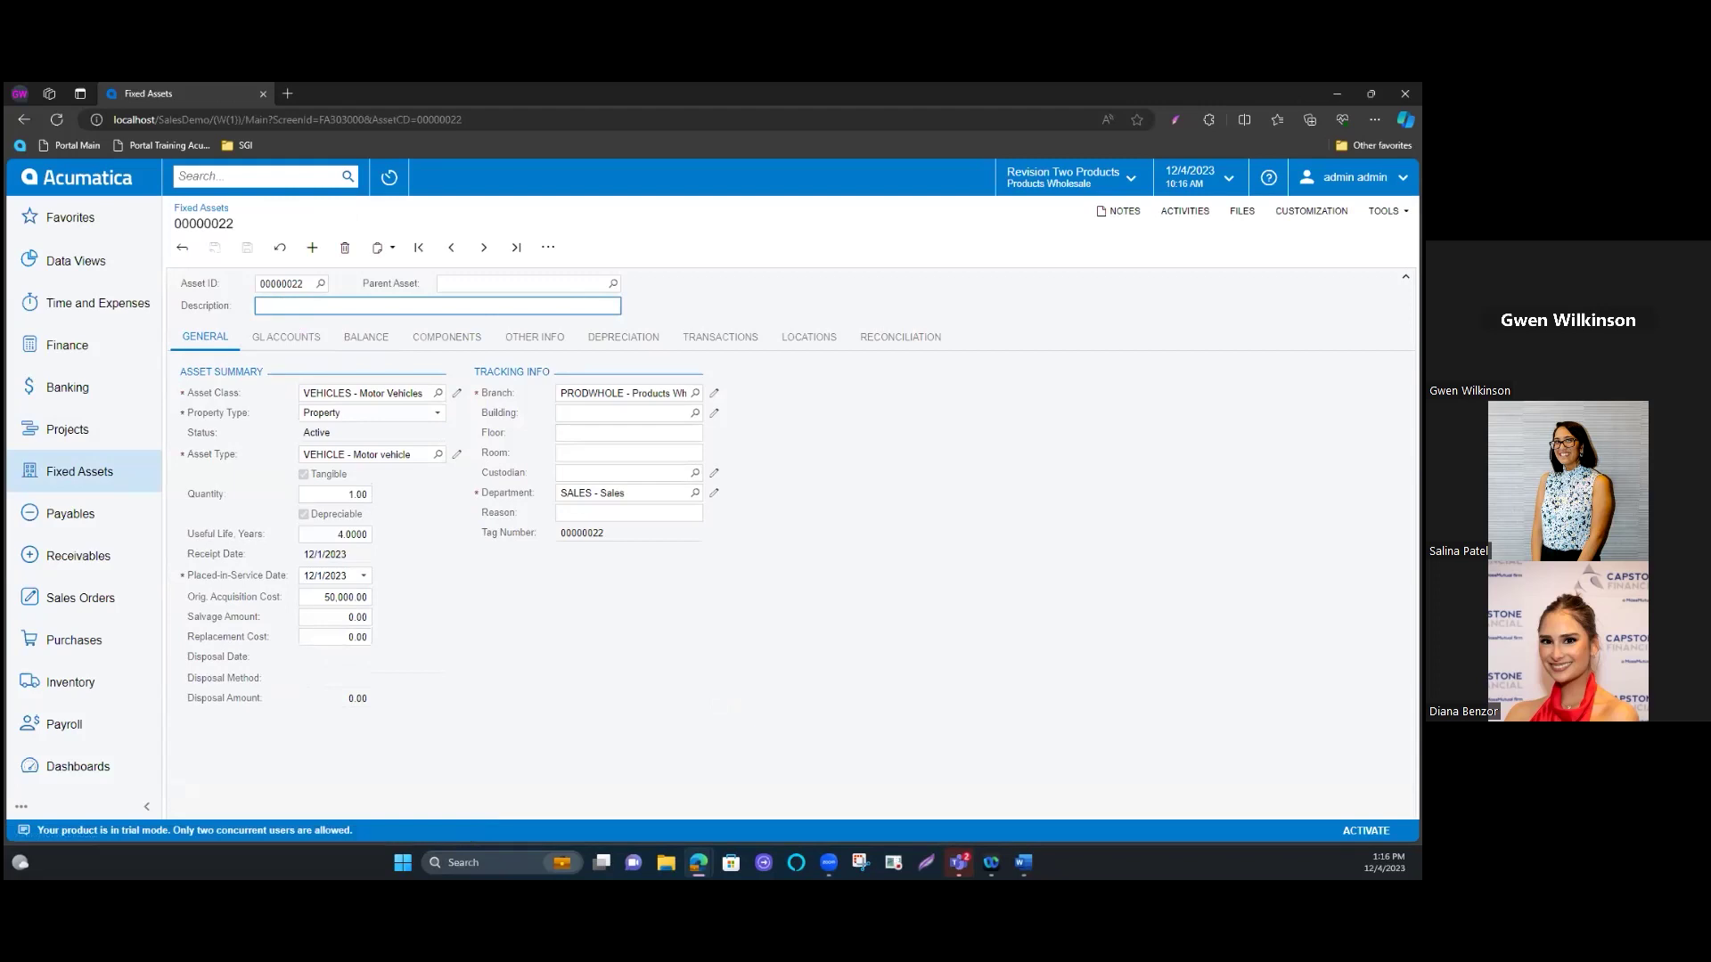
pyautogui.write('Sales Ford 150')
pyautogui.click(244, 248)
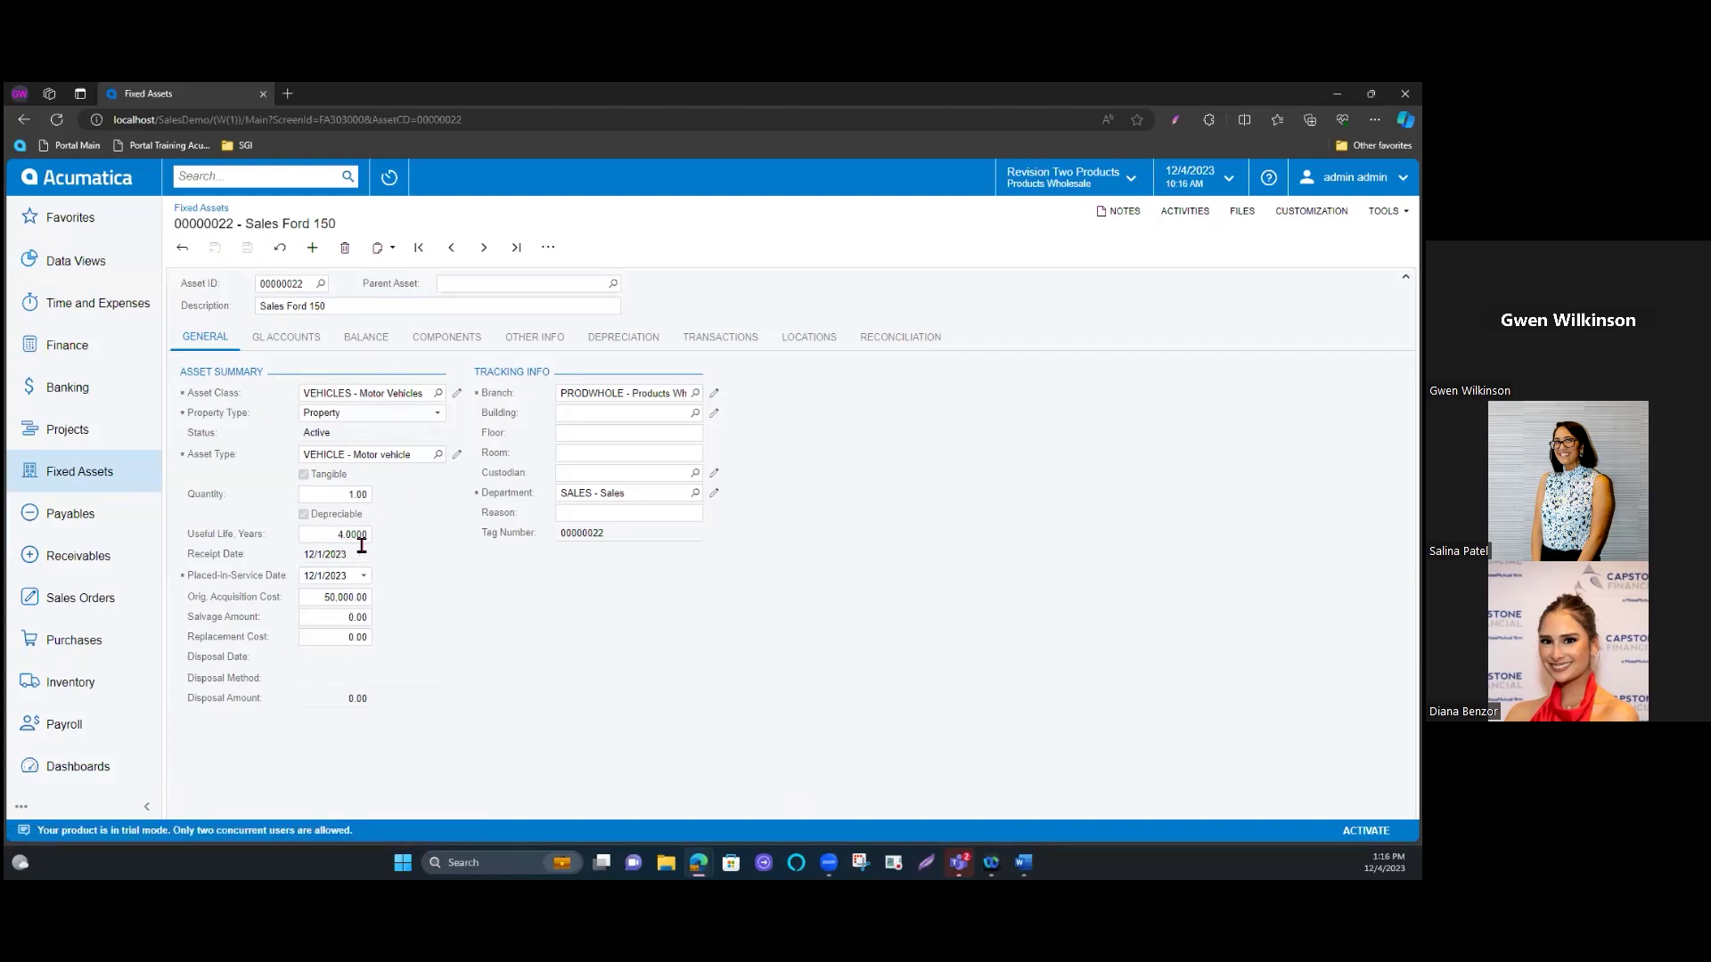
# Step: Set the Sales Ford 150 asset's salvage amount to 1,000.00 and save the record
pyautogui.click(324, 534)
pyautogui.click(334, 619)
pyautogui.write('1000')
pyautogui.press('Tab')
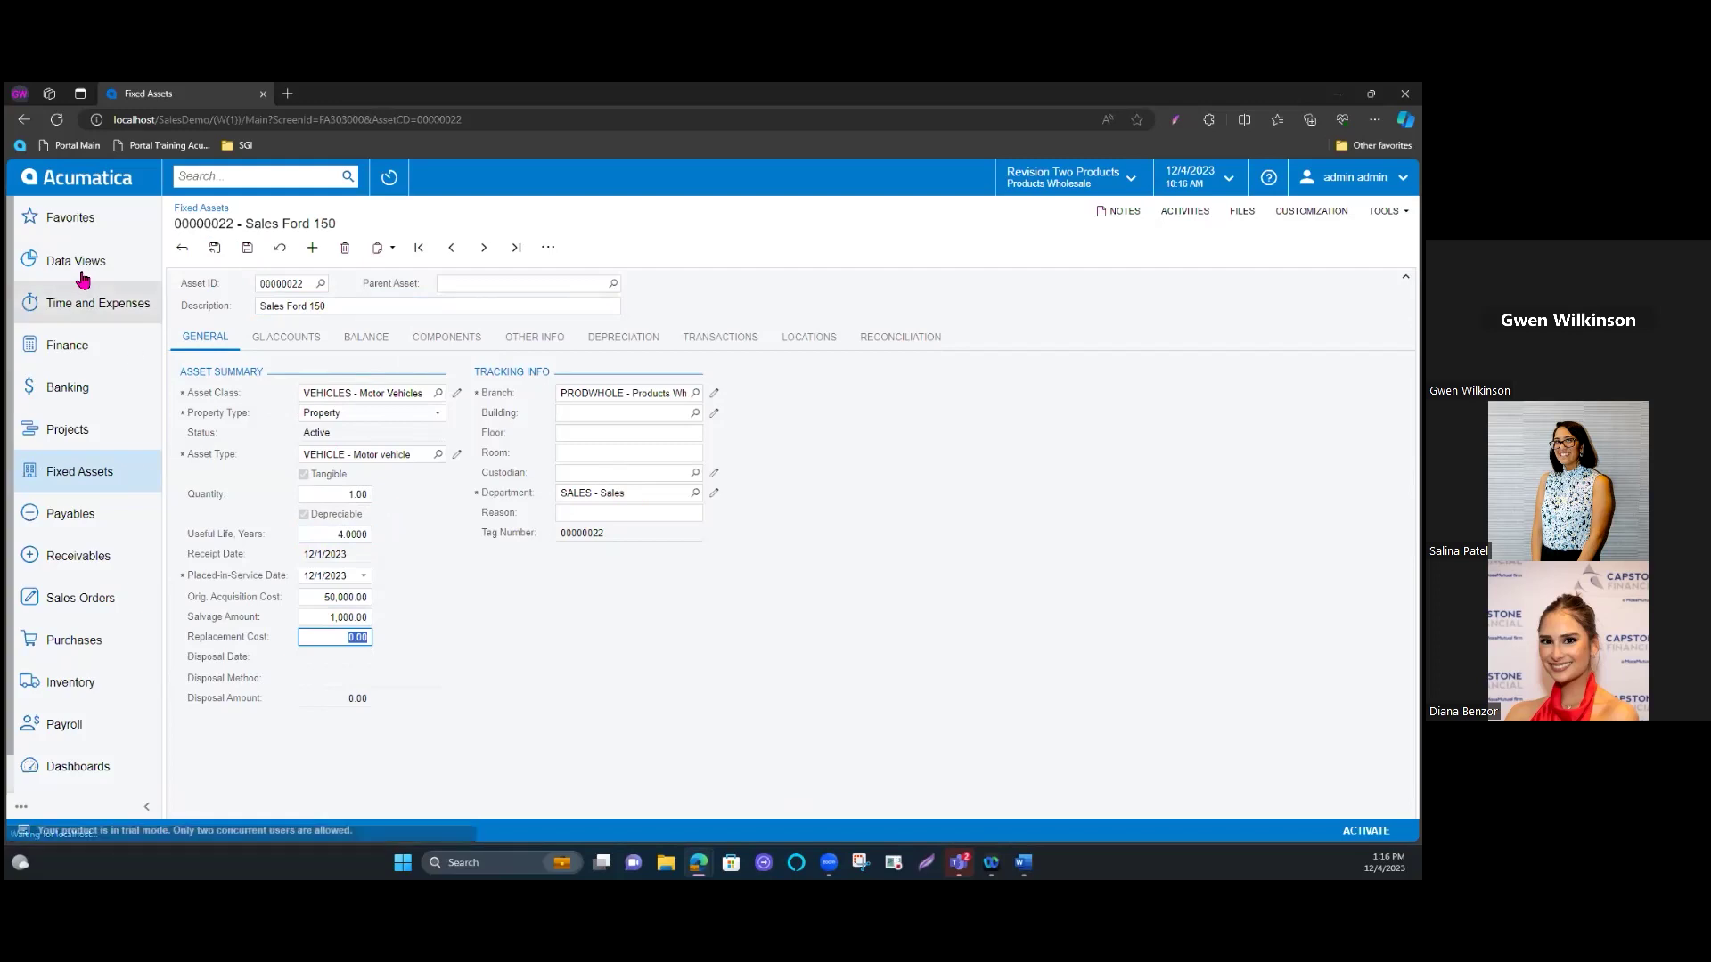
pyautogui.click(248, 251)
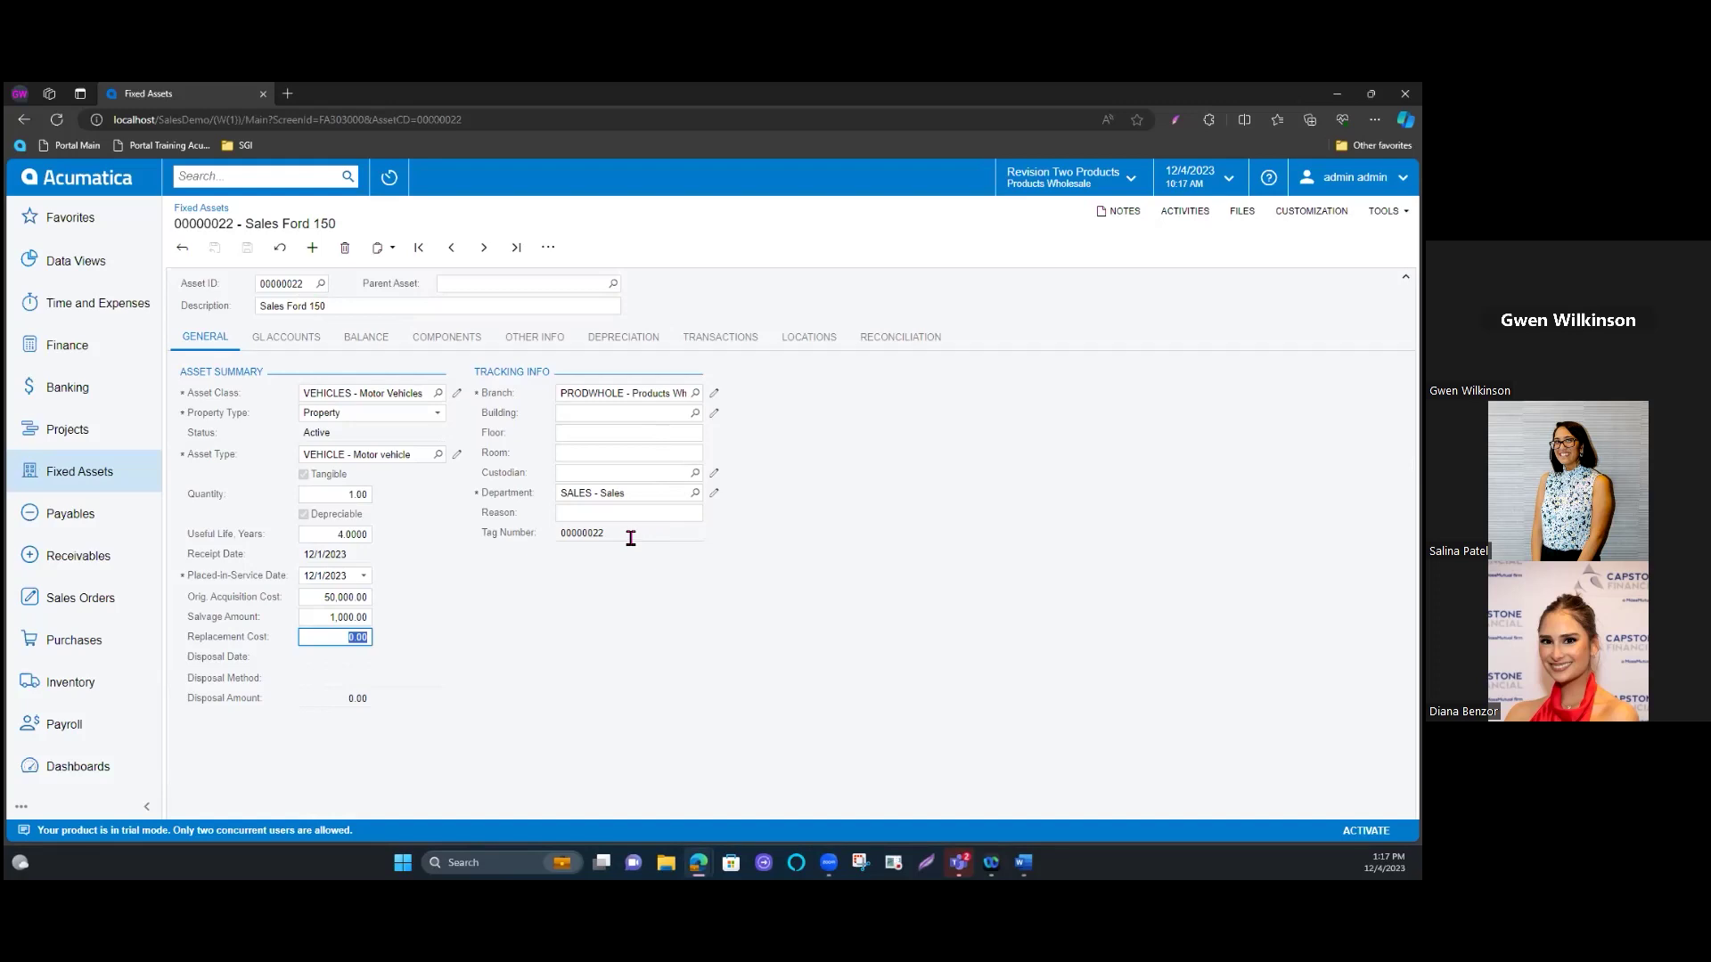
# Step: Review the asset's GL accounts and look up the account choices for its Accumulated Depreciation Account
pyautogui.click(303, 337)
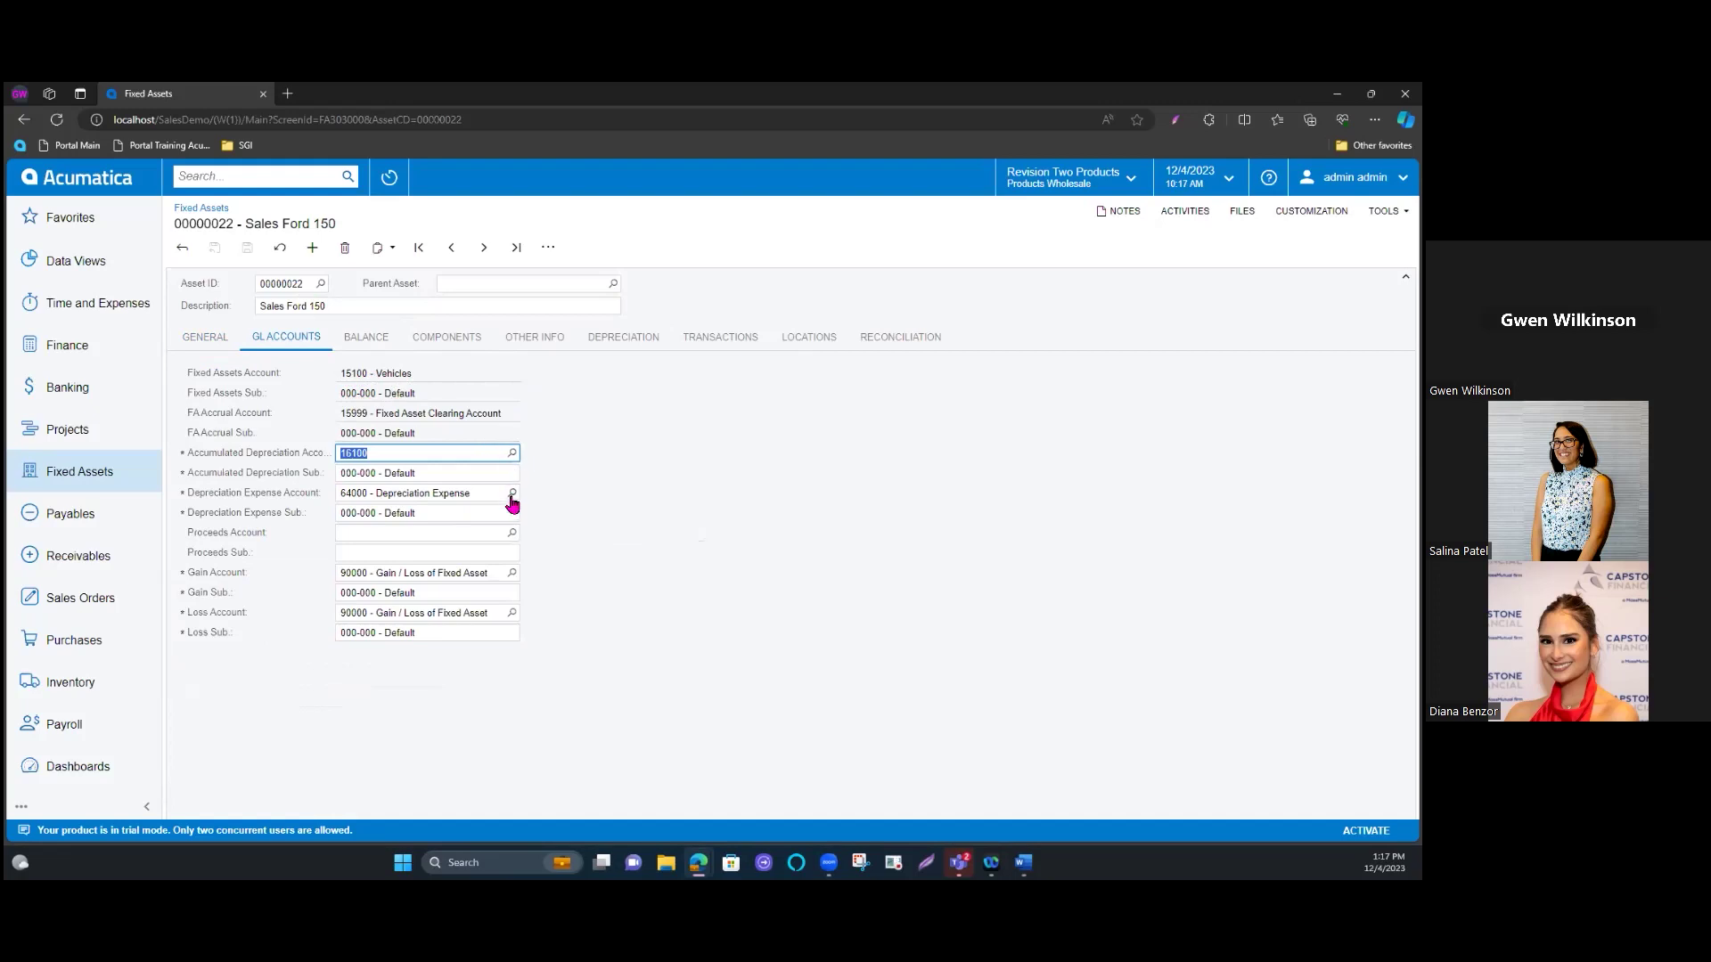
pyautogui.click(514, 454)
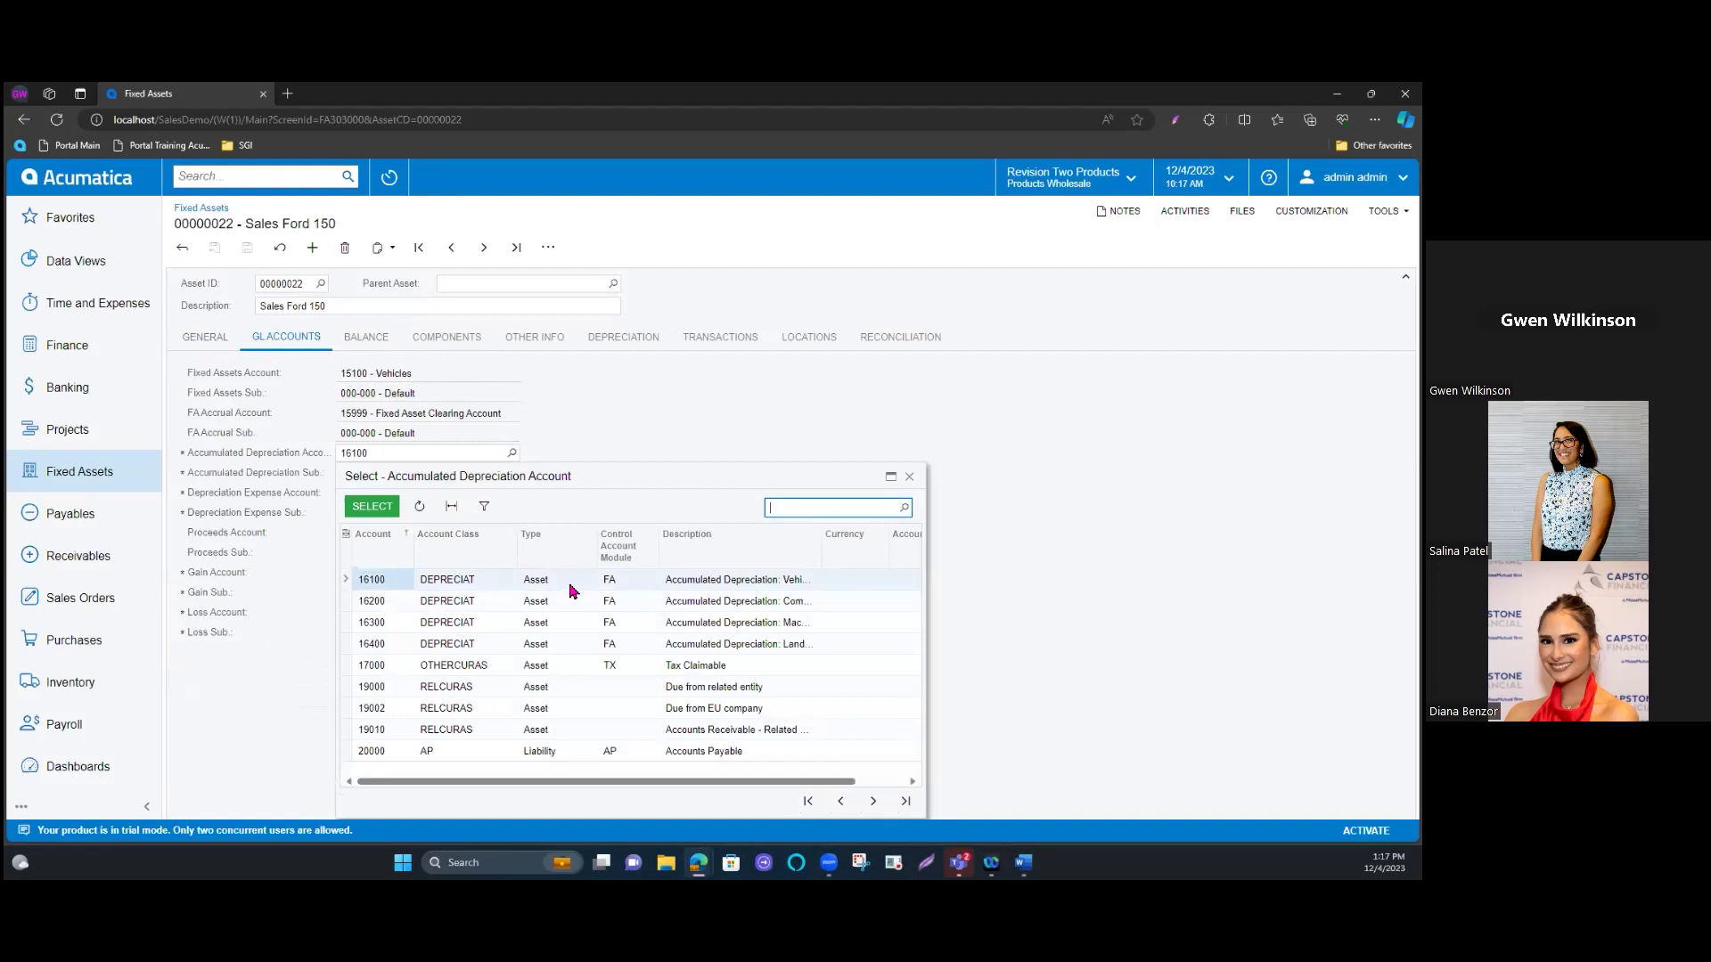
pyautogui.click(909, 479)
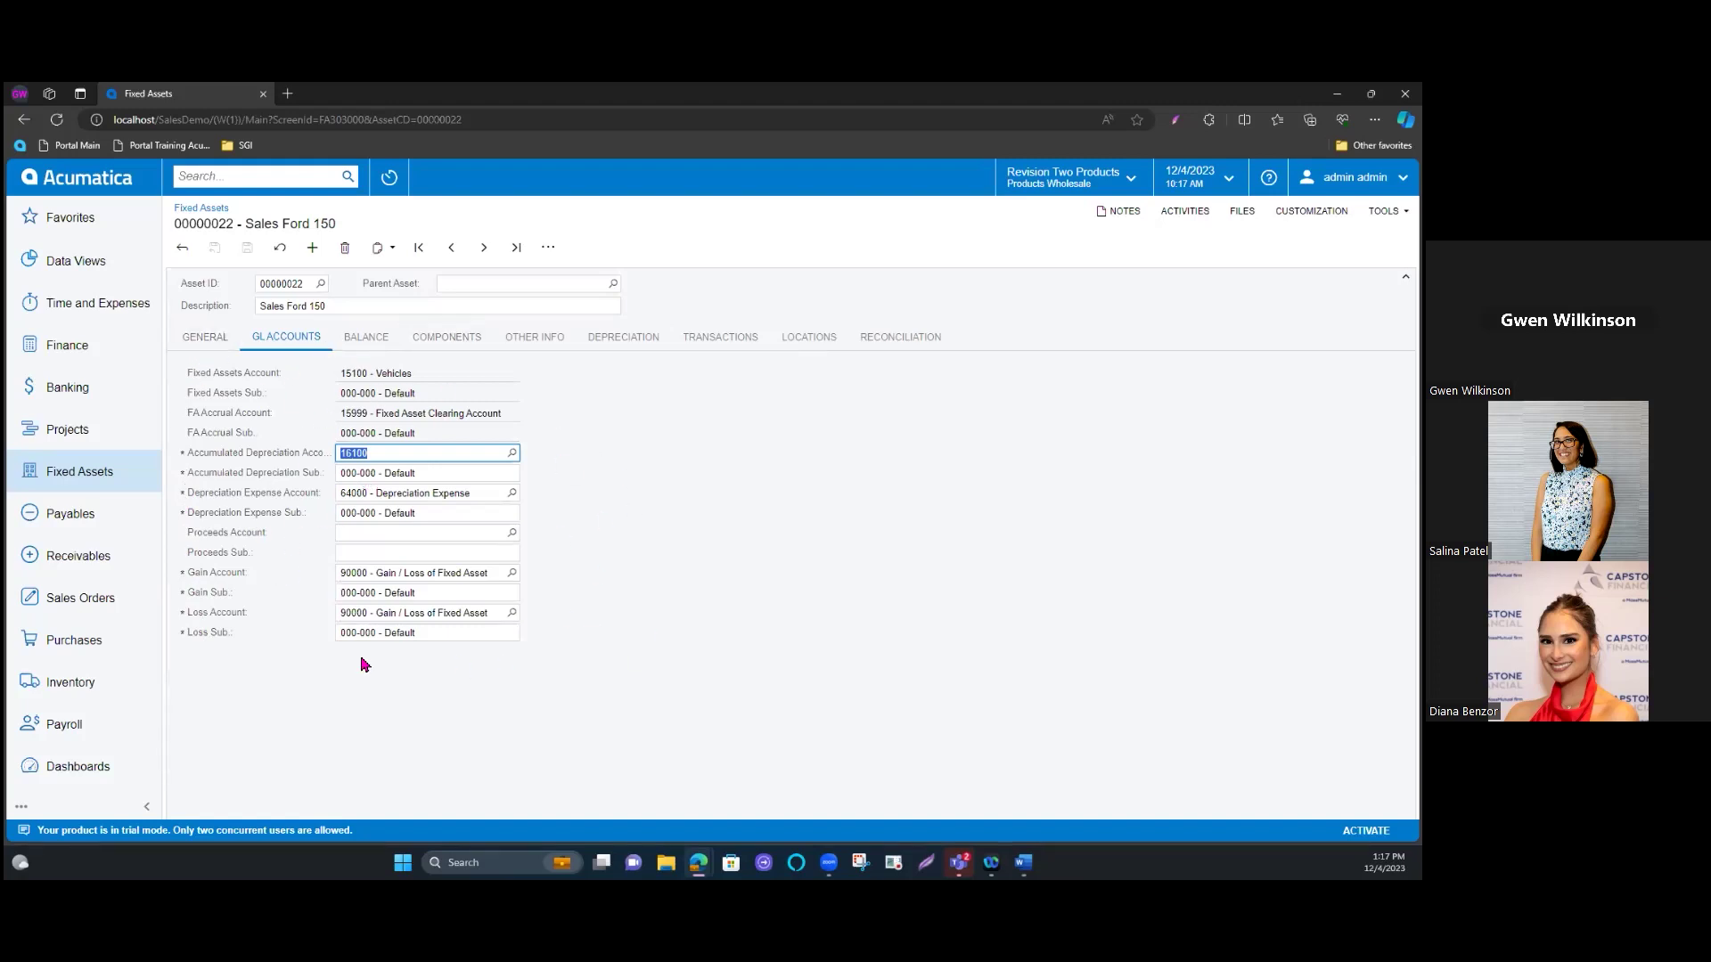
# Step: Review the asset's book balance and its purchasing and reconciliation transactions, including the debit and credit accounts
pyautogui.click(365, 337)
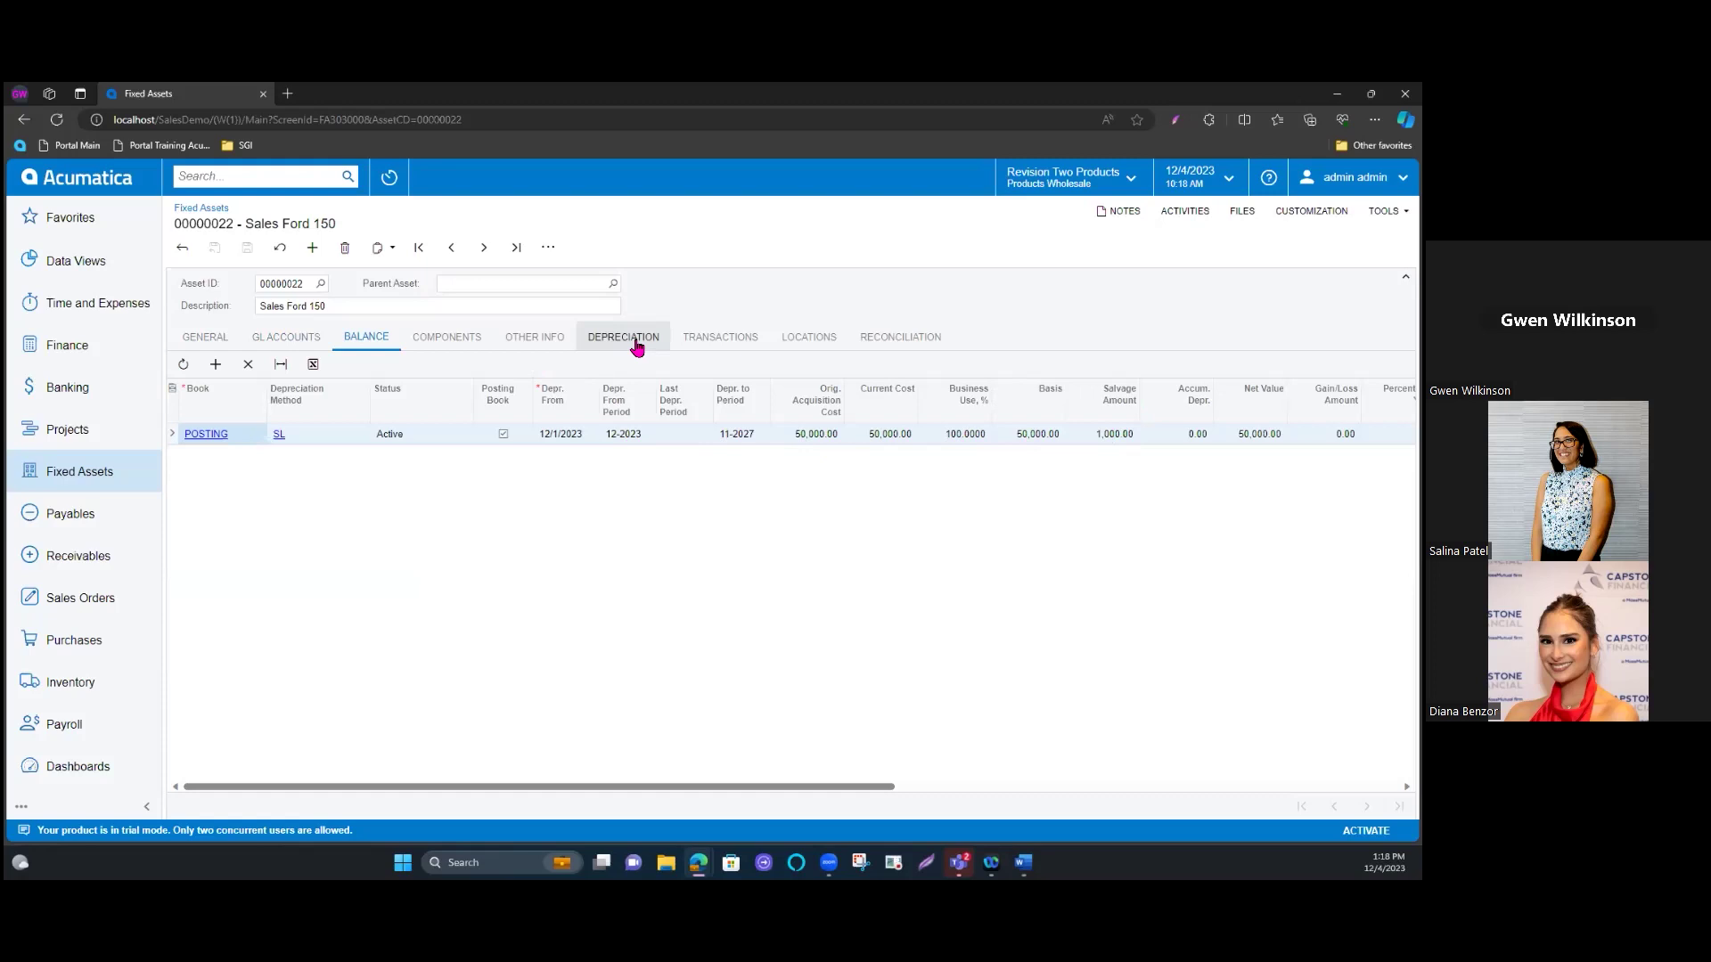
pyautogui.click(692, 348)
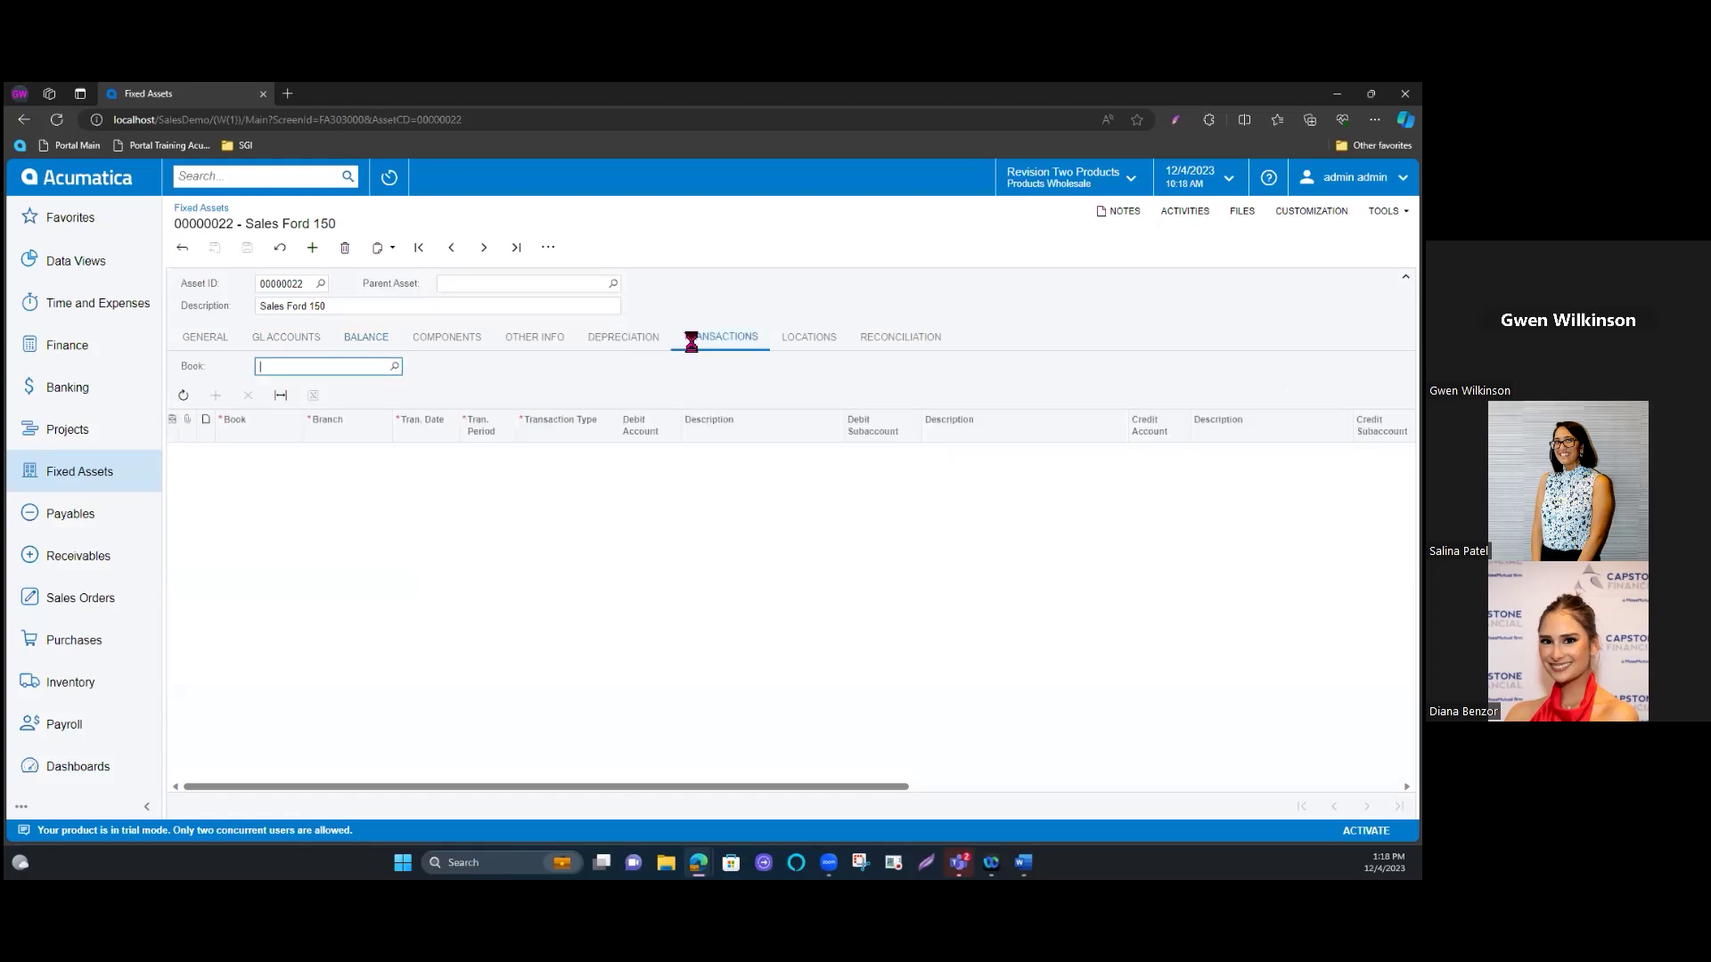
pyautogui.moveTo(588, 797); pyautogui.dragTo(729, 802)
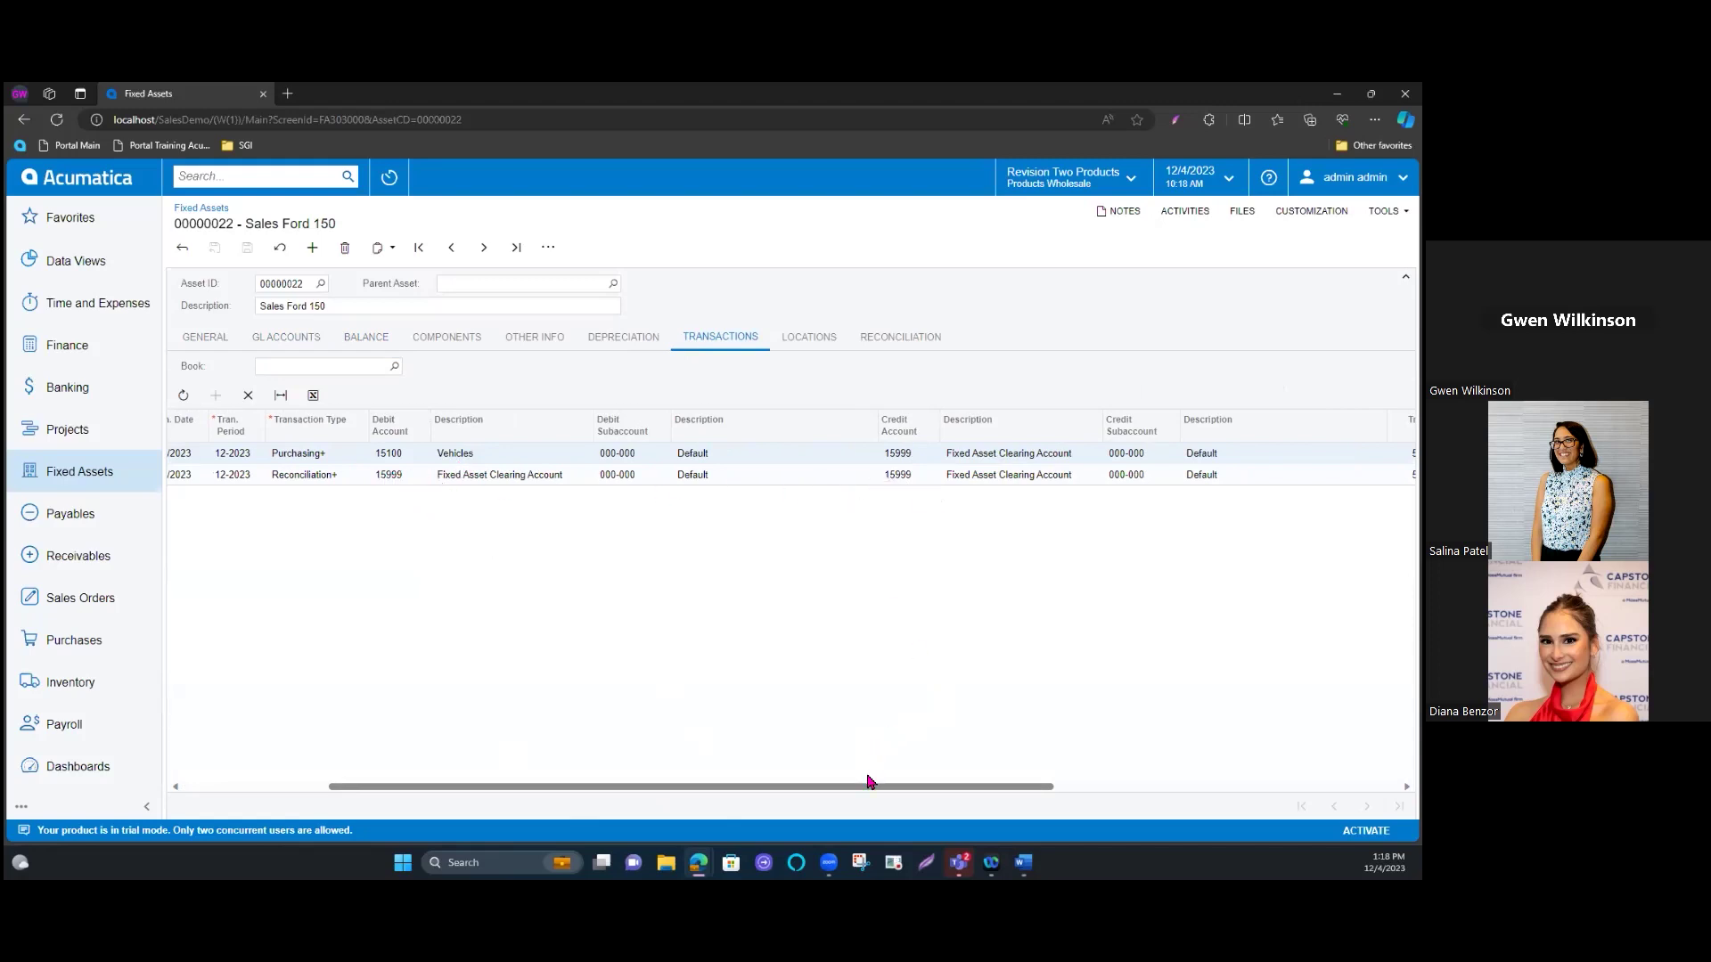
pyautogui.moveTo(870, 785); pyautogui.dragTo(351, 791)
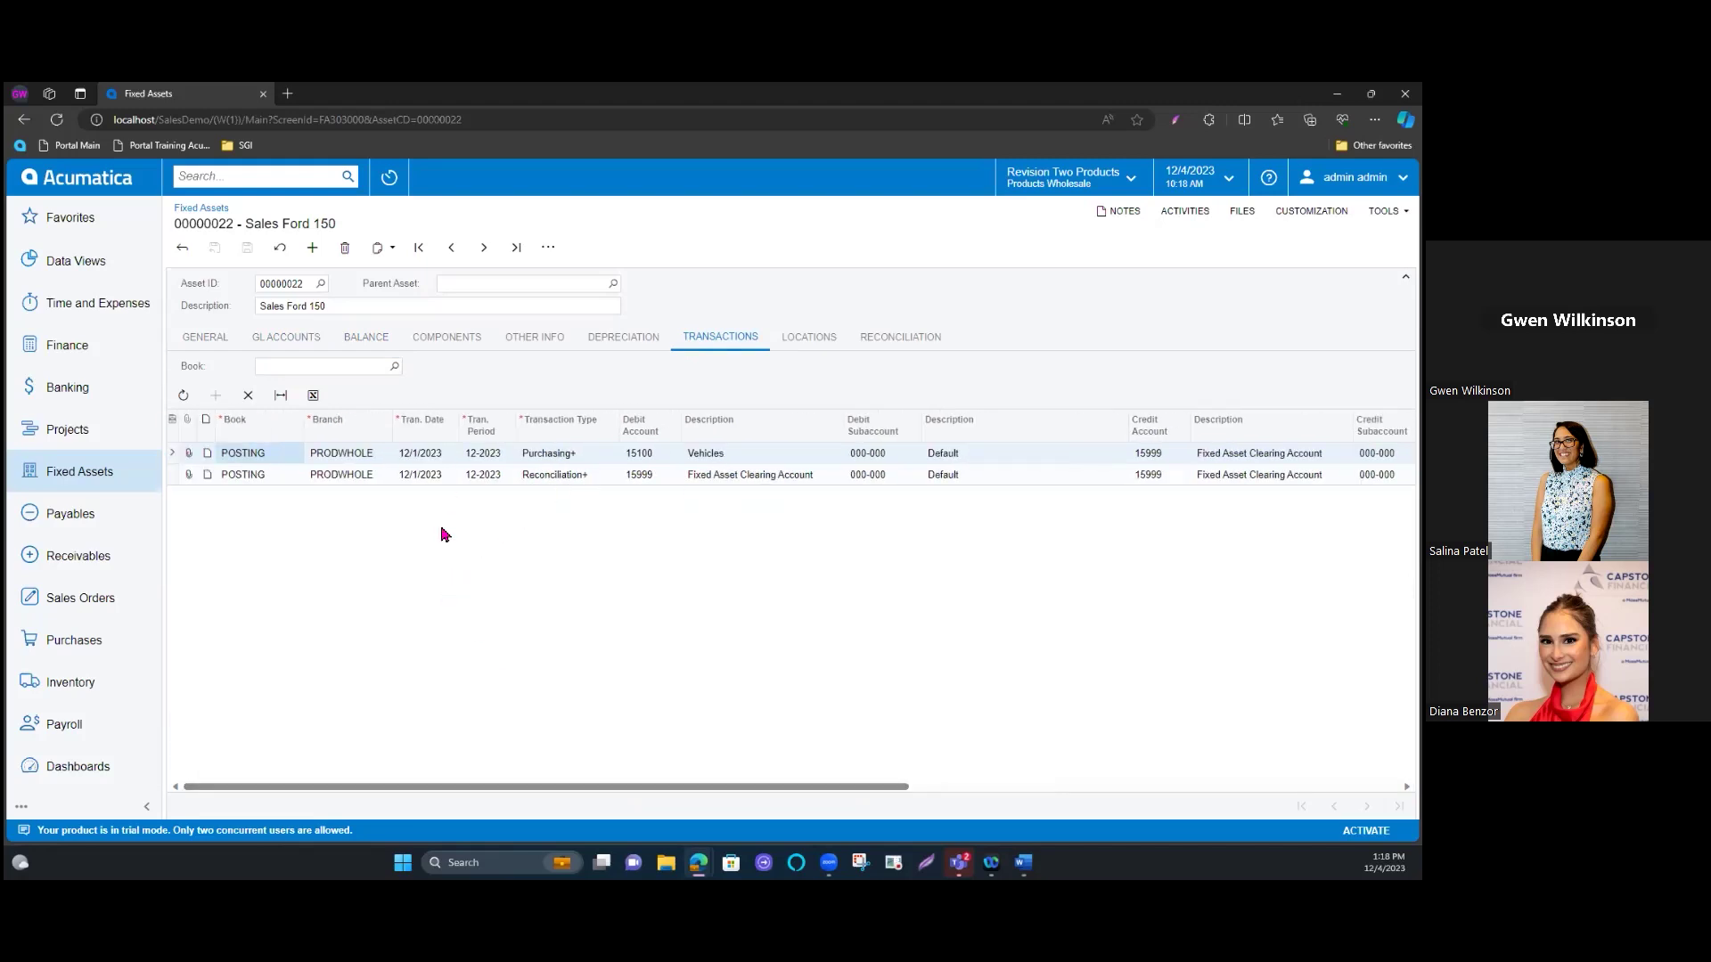
pyautogui.moveTo(767, 790); pyautogui.dragTo(932, 794)
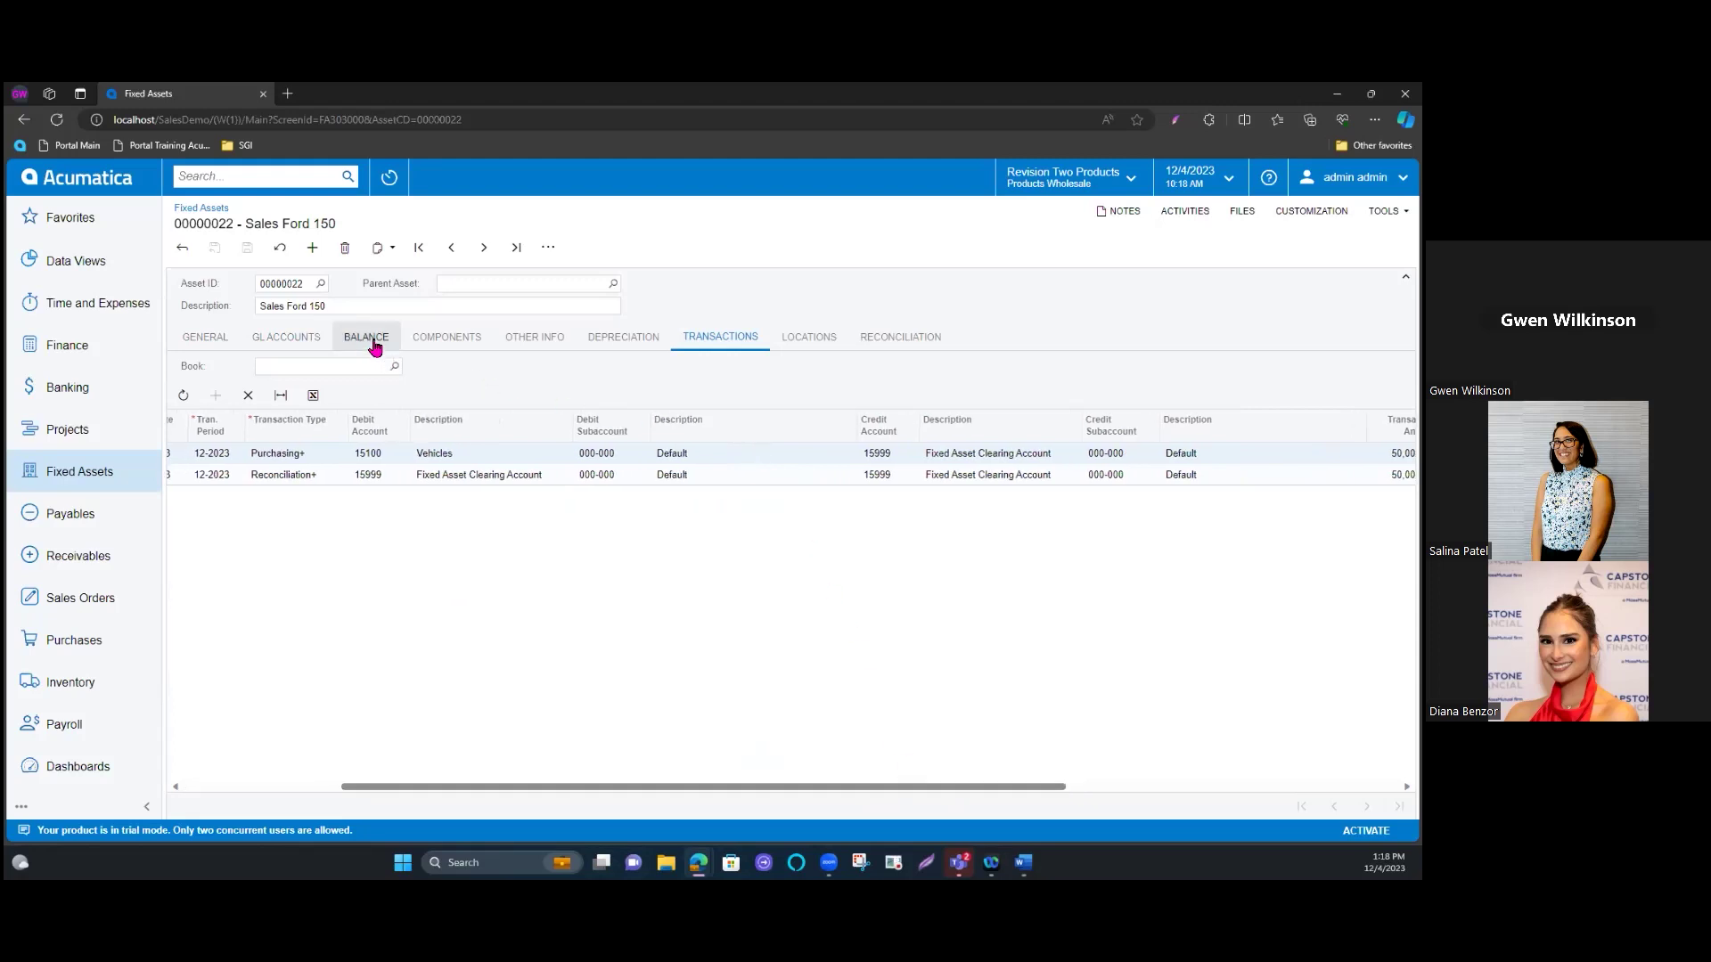
# Step: Display the depreciation schedule of the Sales Ford 150 asset and calculate its depreciation
pyautogui.click(599, 343)
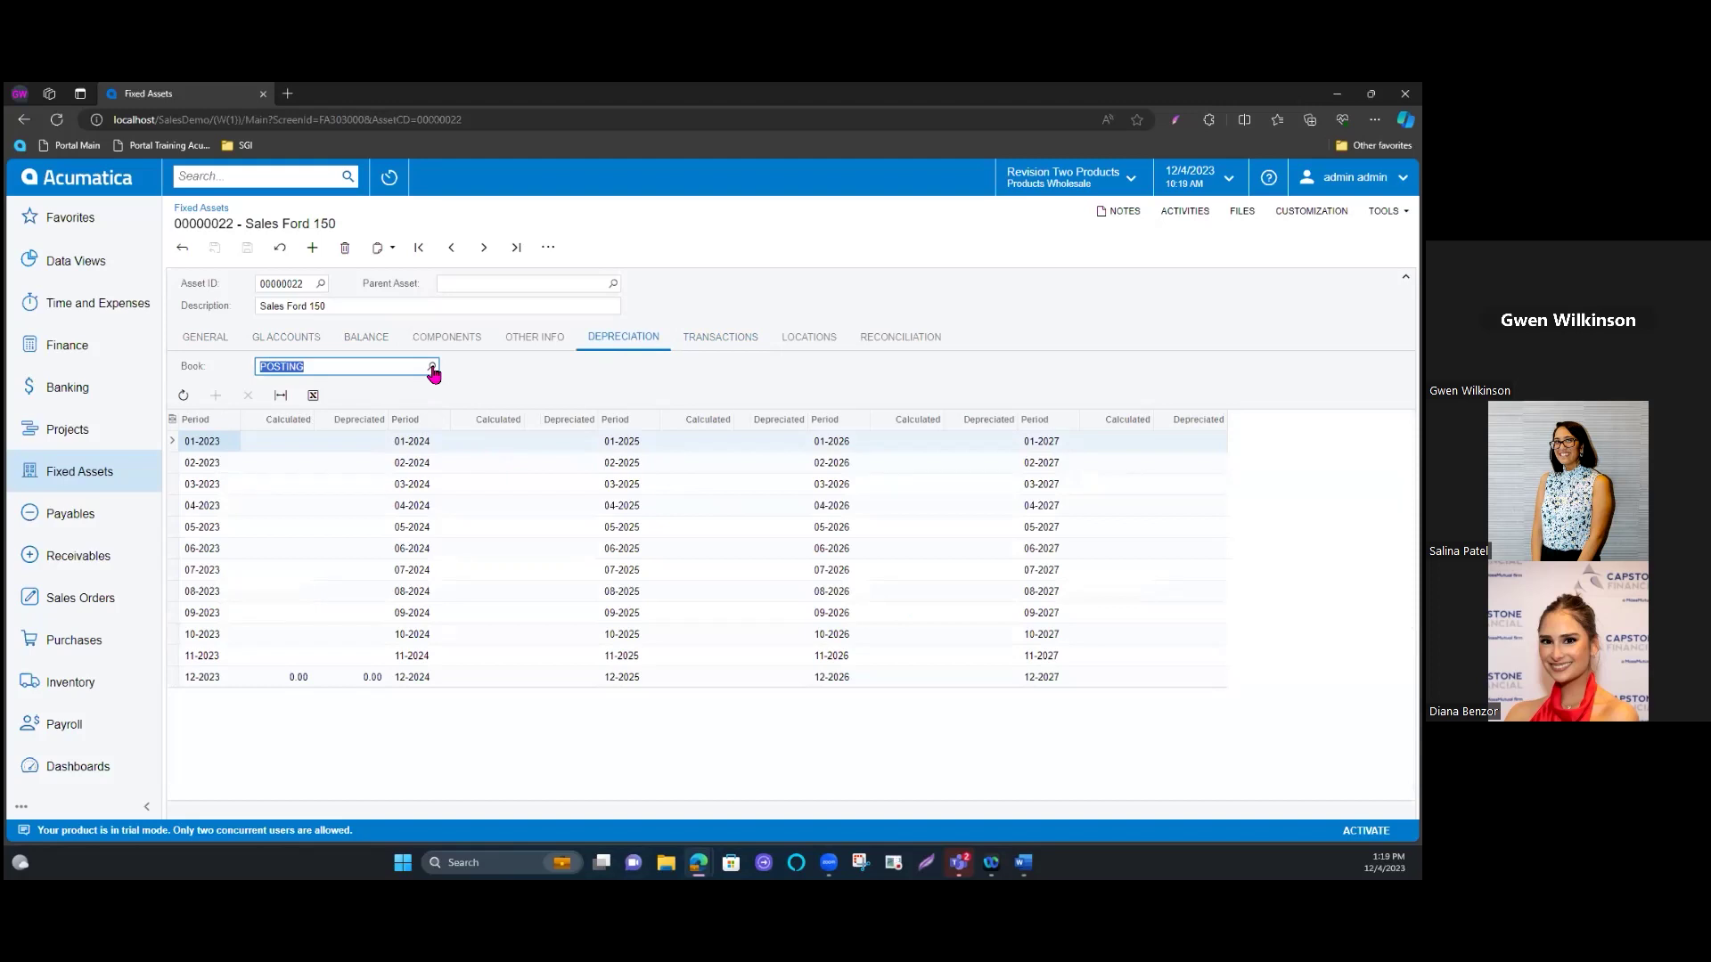
pyautogui.click(547, 248)
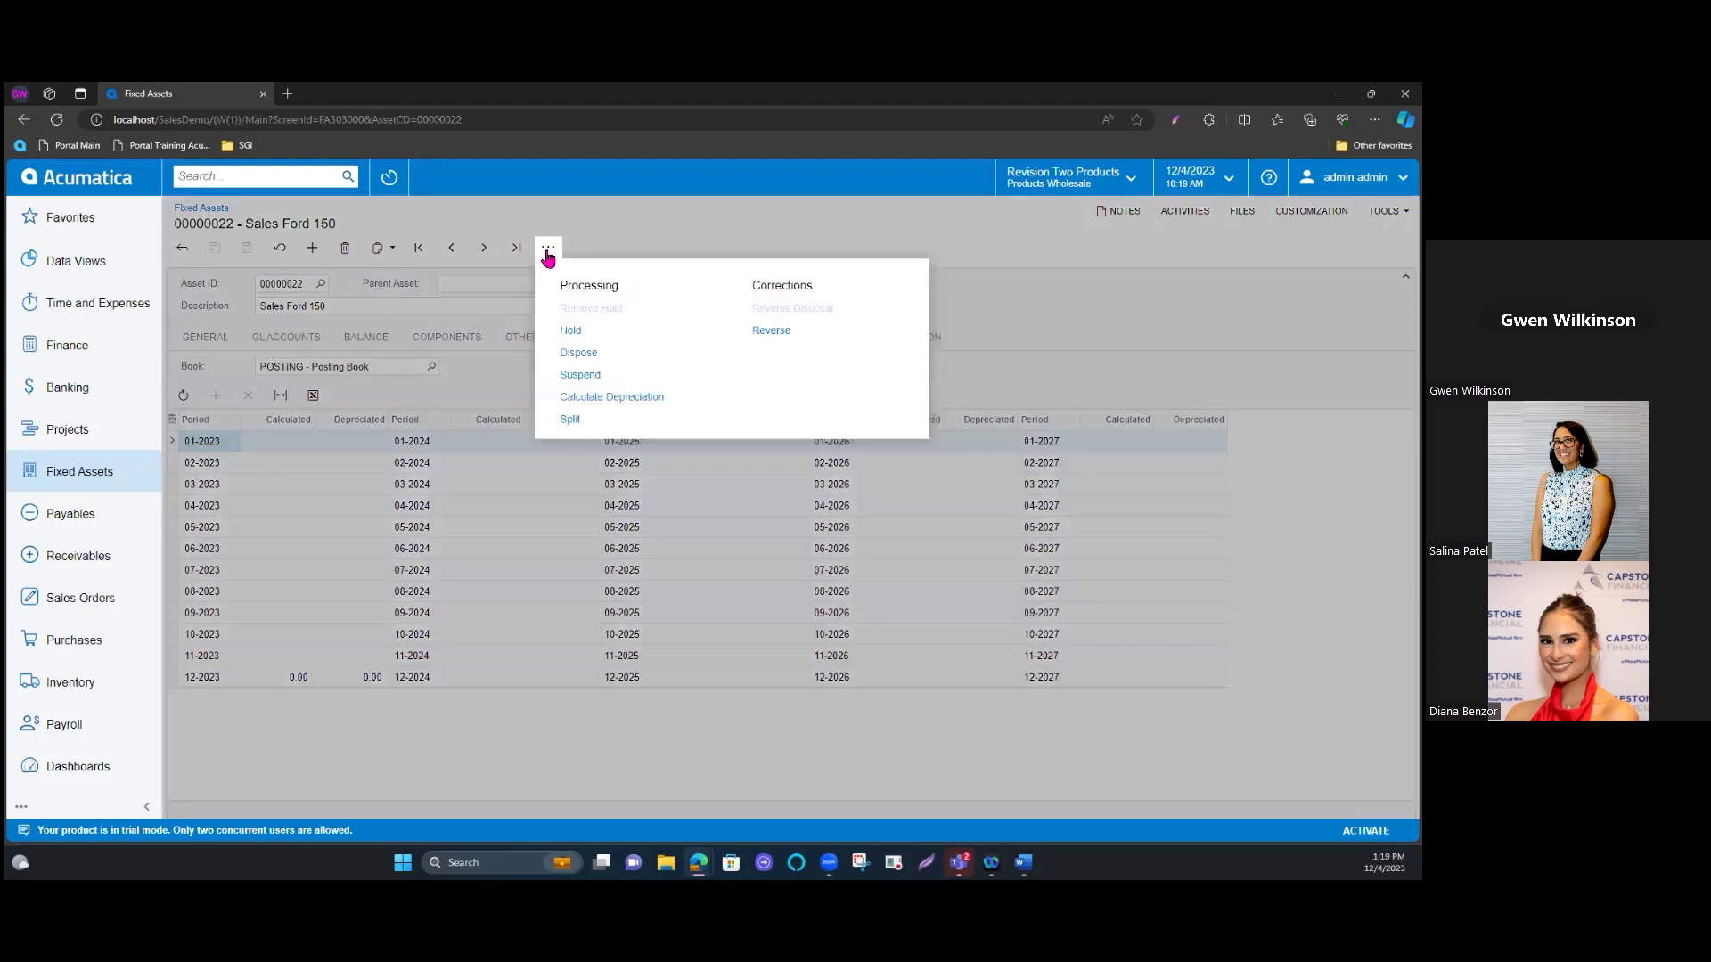
pyautogui.click(587, 403)
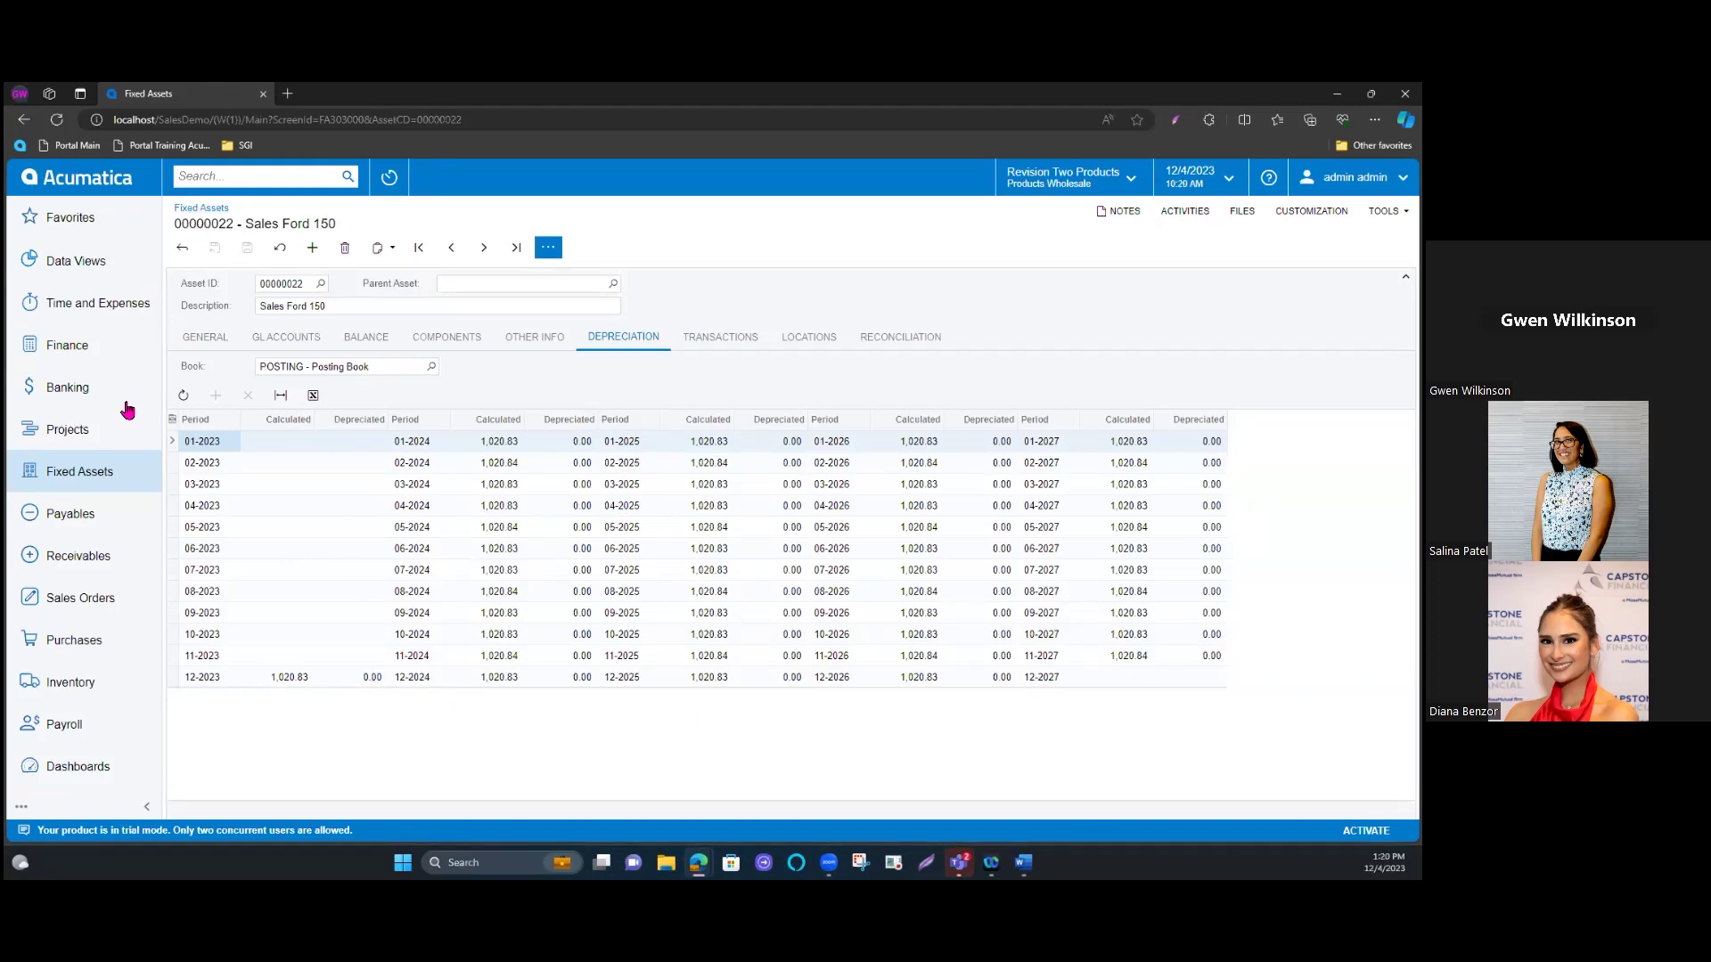
# Step: Open the Calculate Depreciation process, filter it to the POSTING book, and select the Sales Ford 150 asset
pyautogui.click(115, 477)
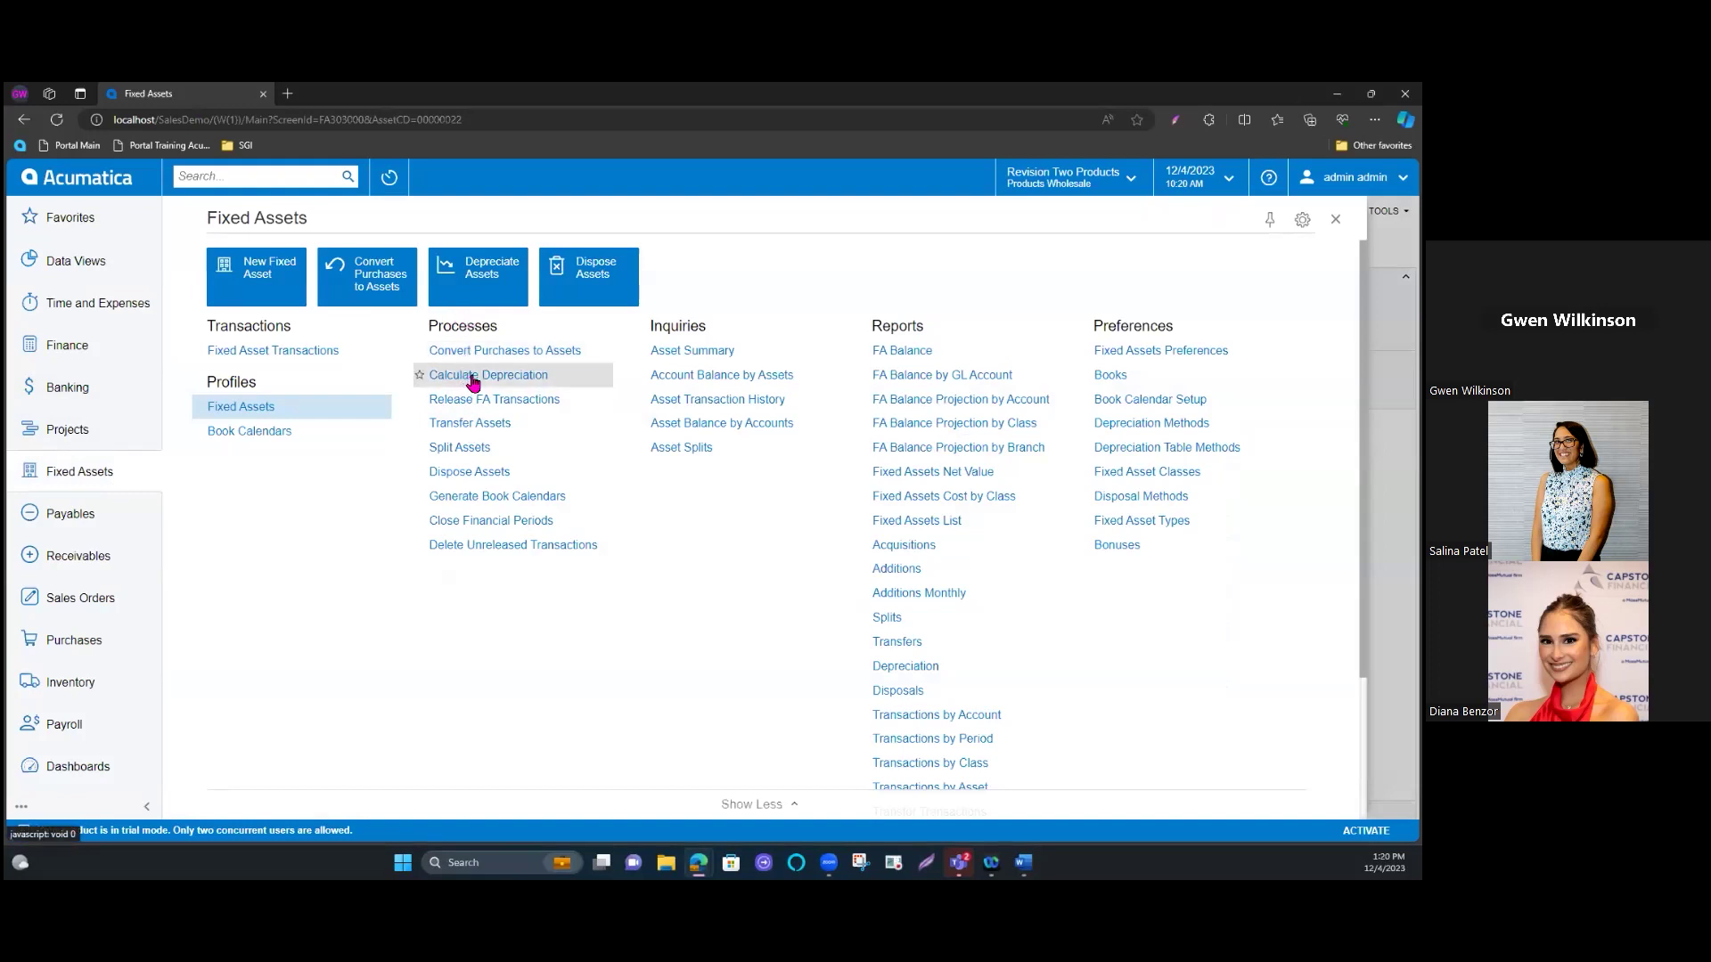
pyautogui.click(472, 375)
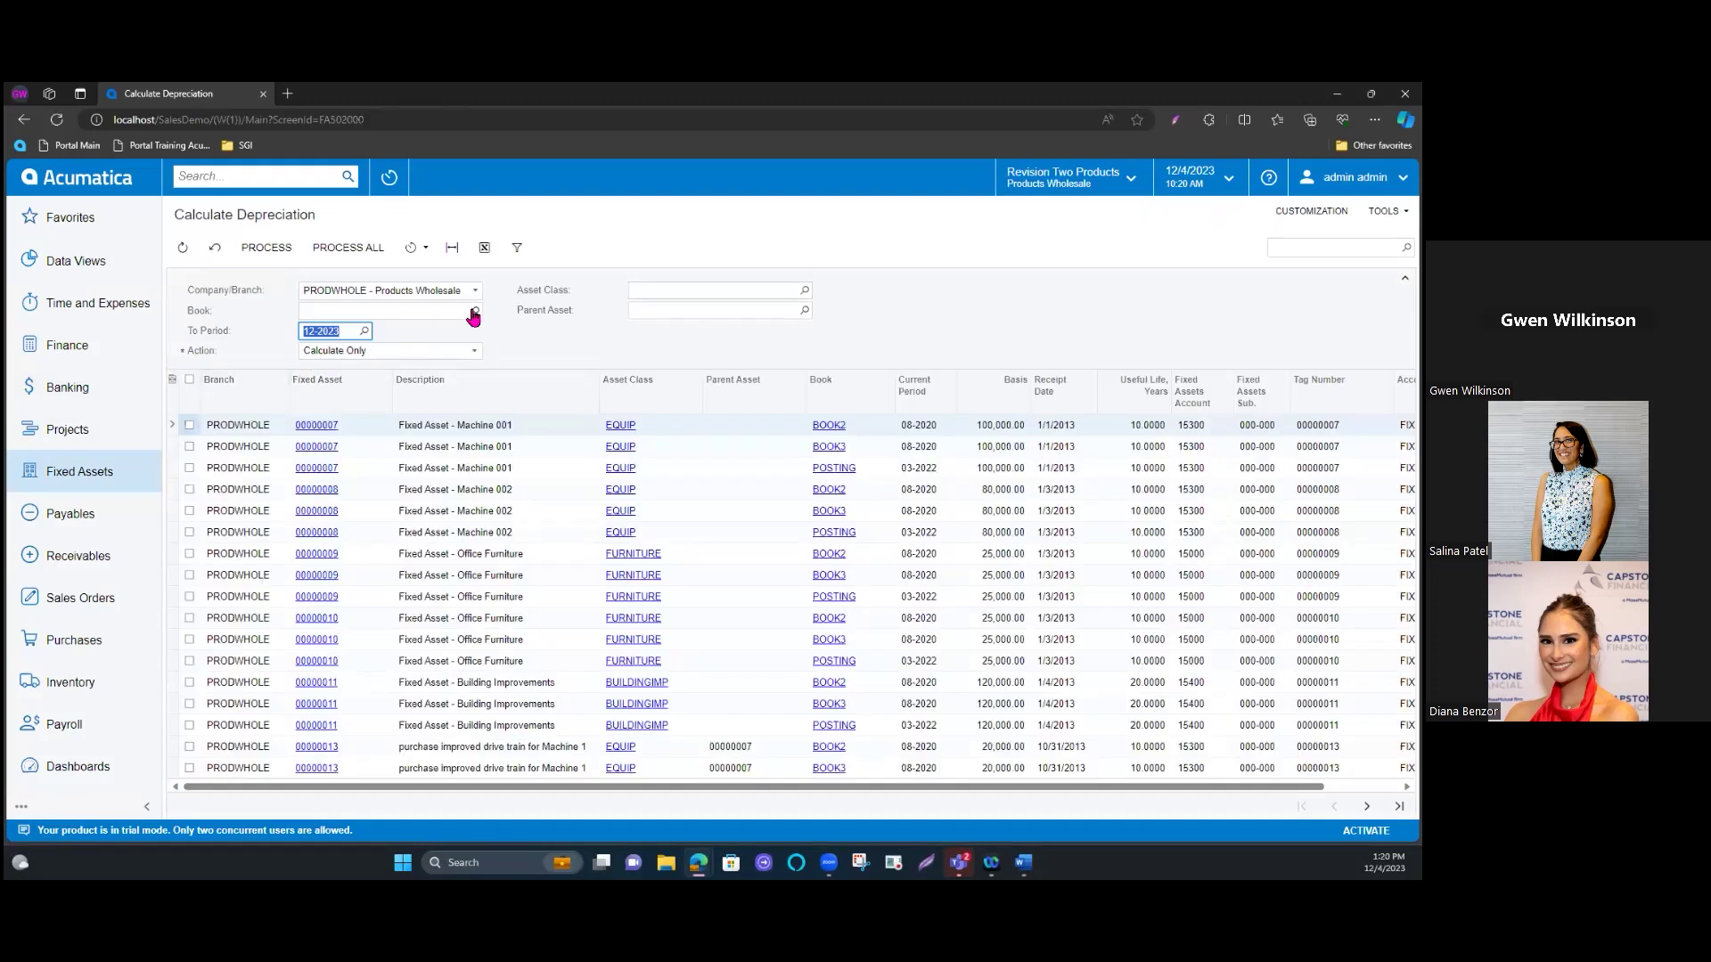
pyautogui.click(475, 312)
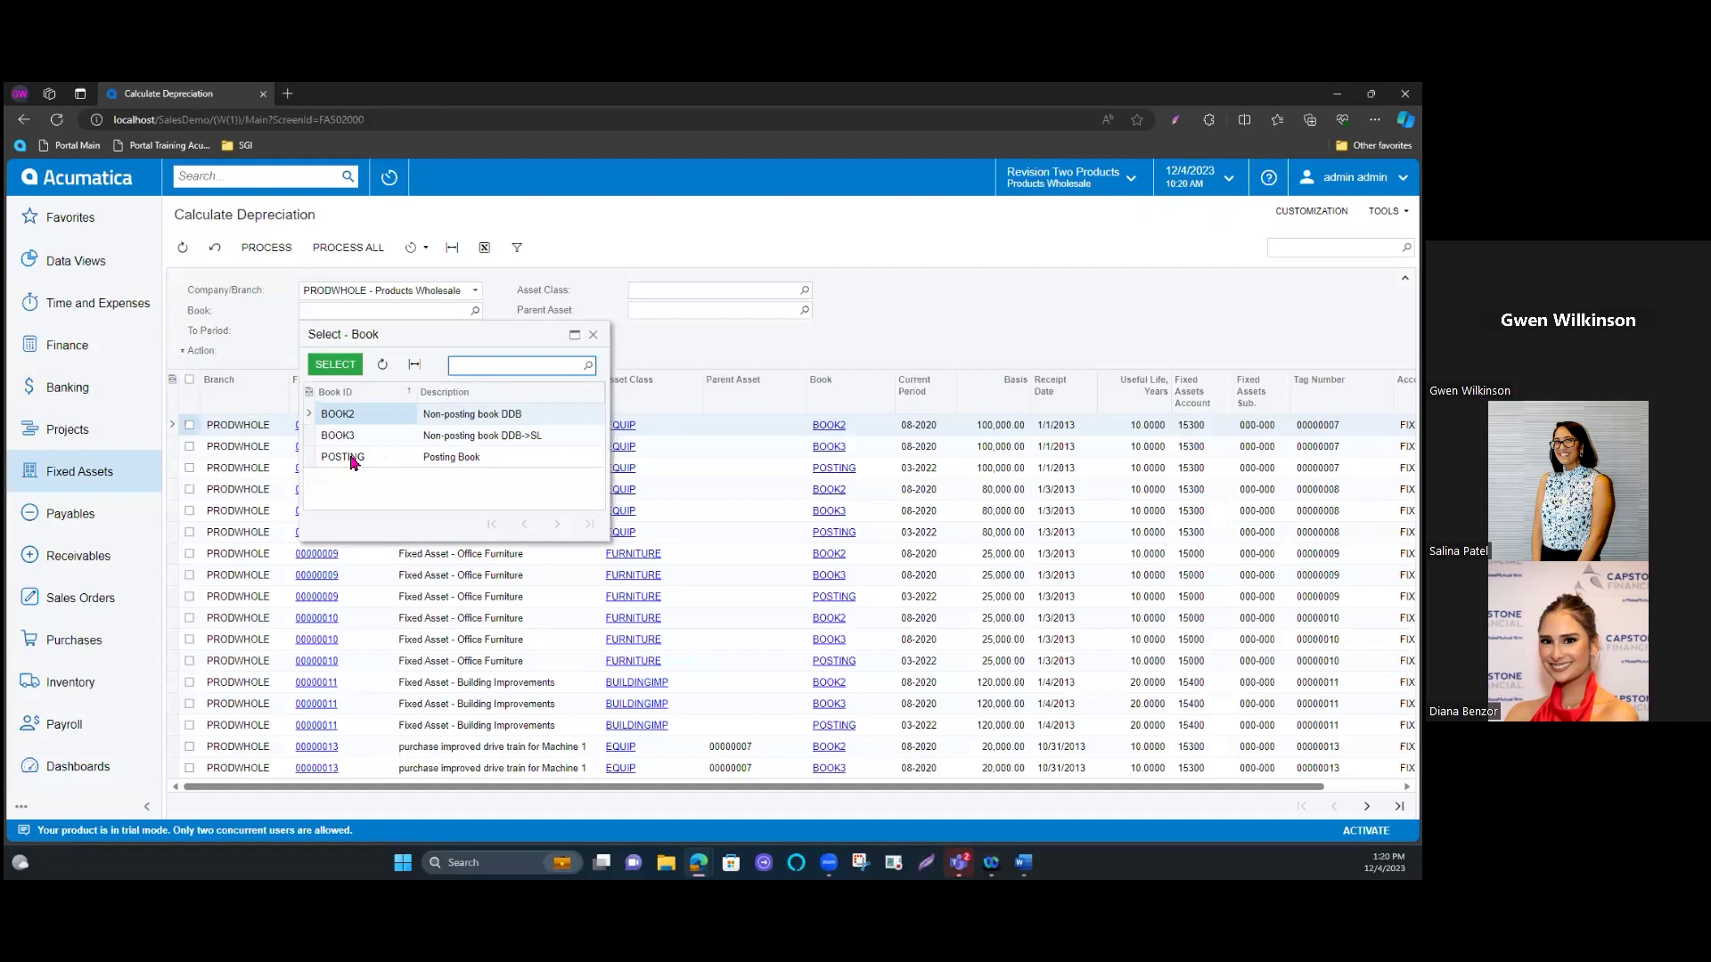
pyautogui.click(357, 457)
pyautogui.doubleClick(346, 457)
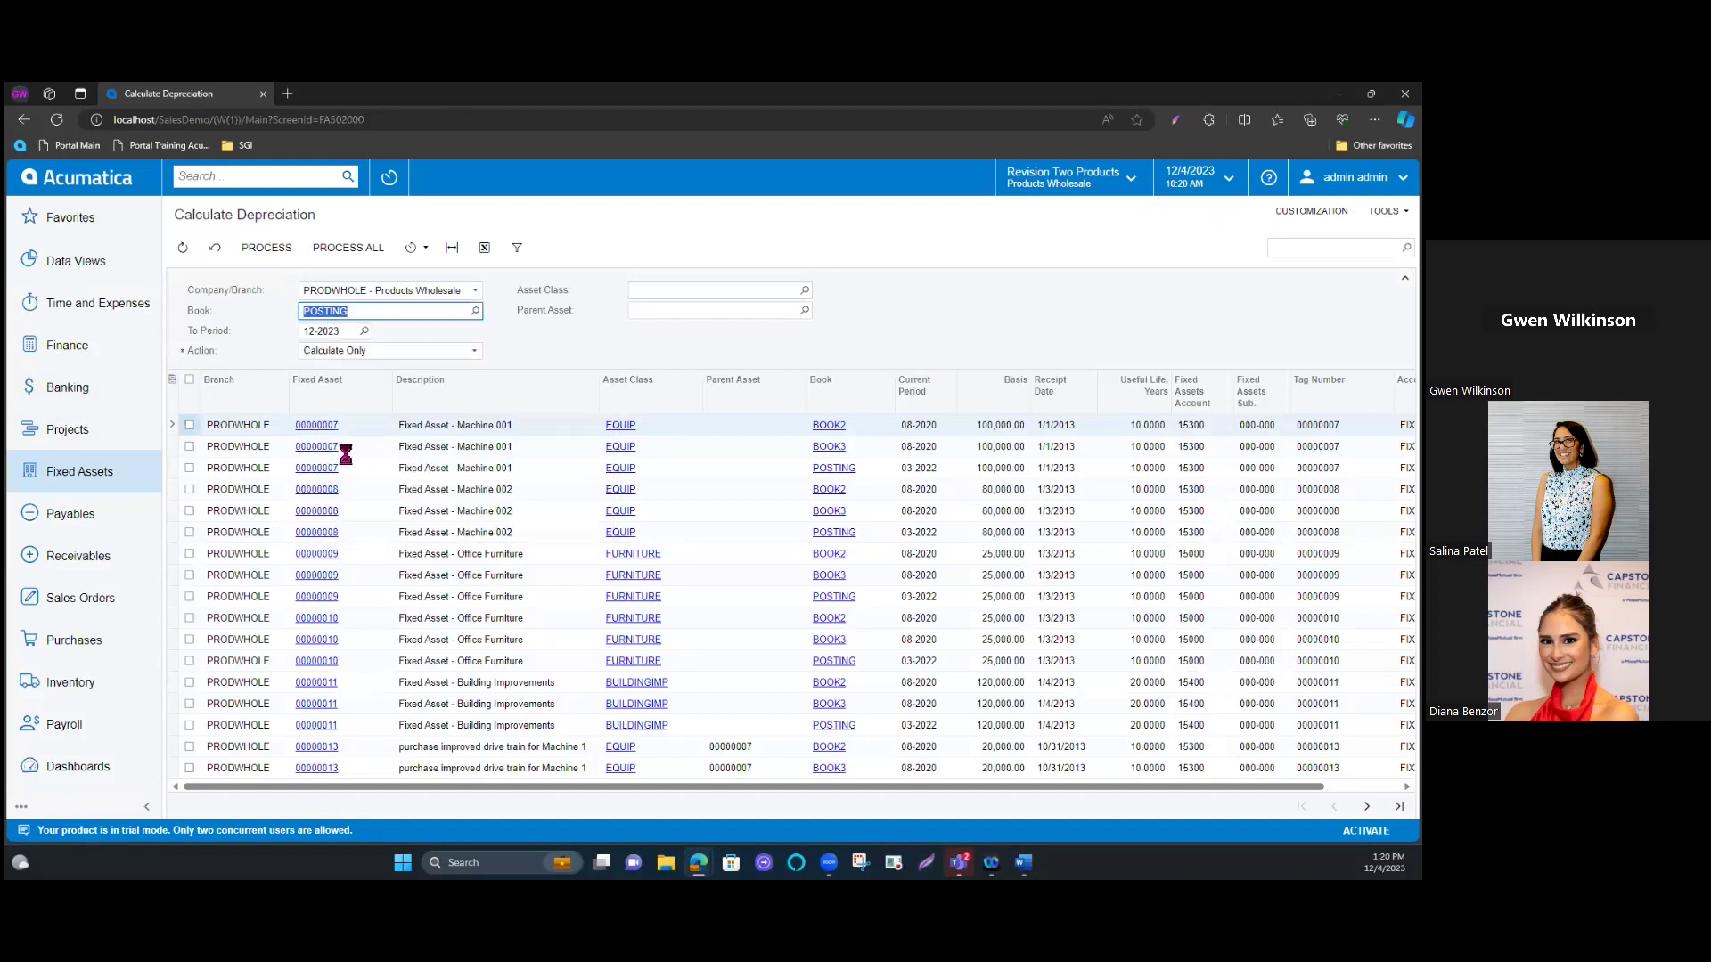
pyautogui.click(189, 618)
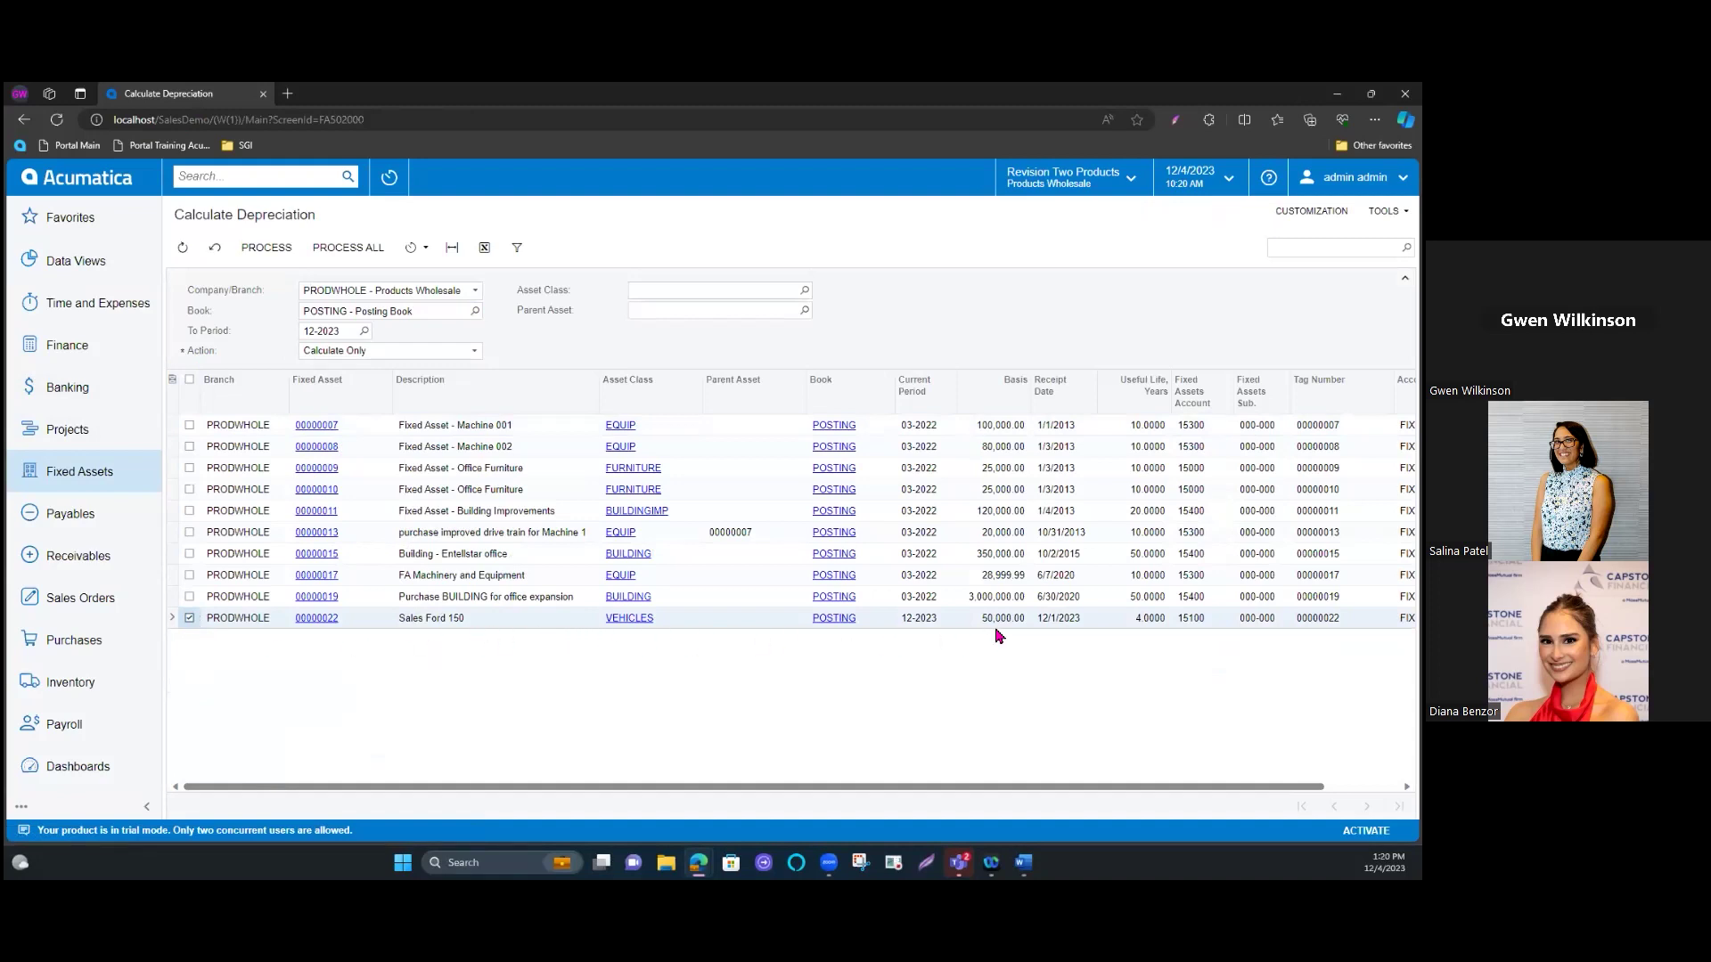
# Step: Set the action to Depreciate, process the selected Sales Ford 150 asset, and close the processing summary
pyautogui.click(476, 355)
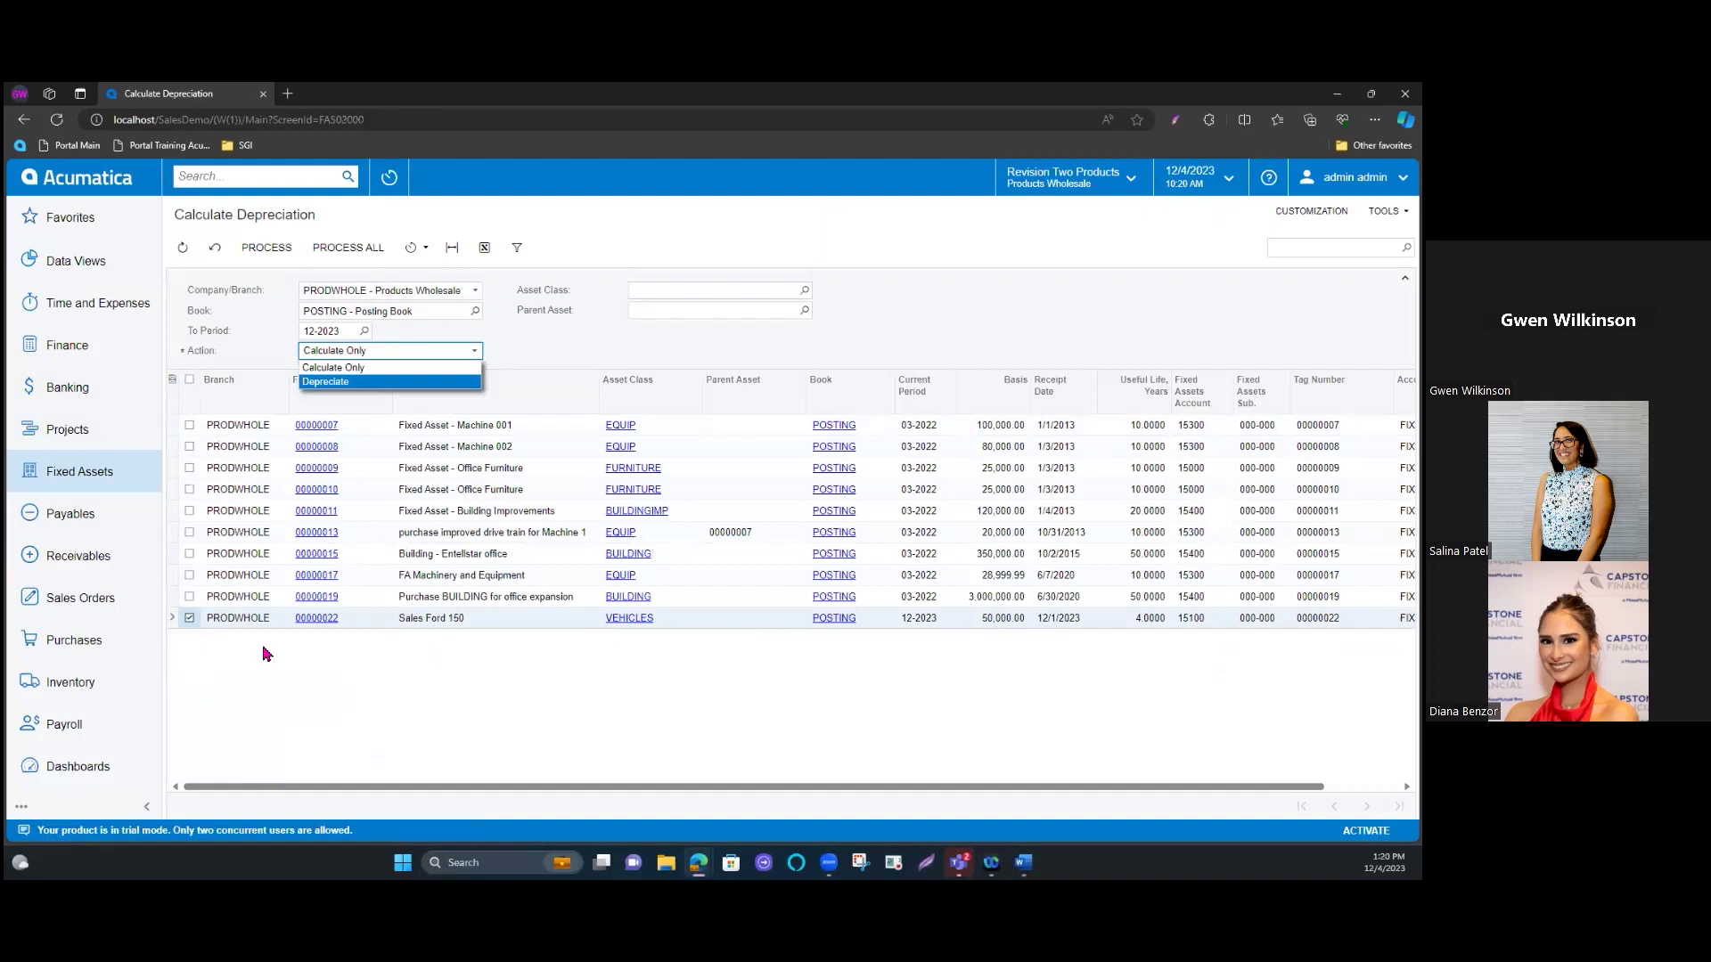
pyautogui.click(398, 381)
pyautogui.click(277, 251)
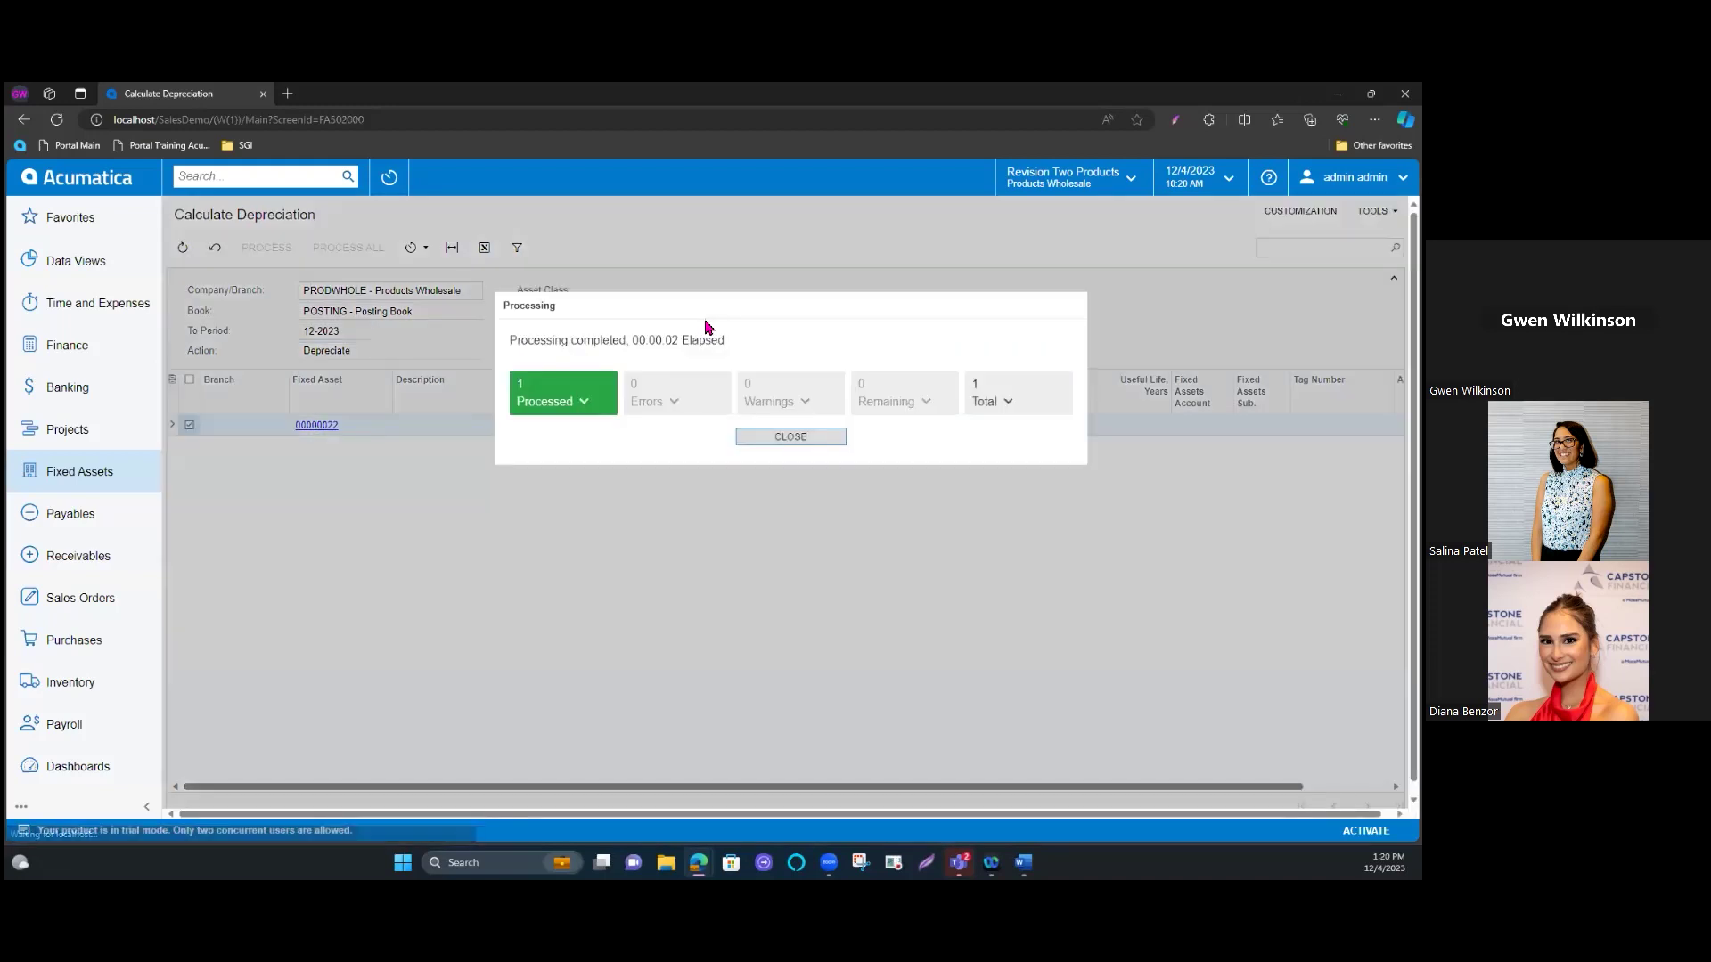
pyautogui.click(790, 437)
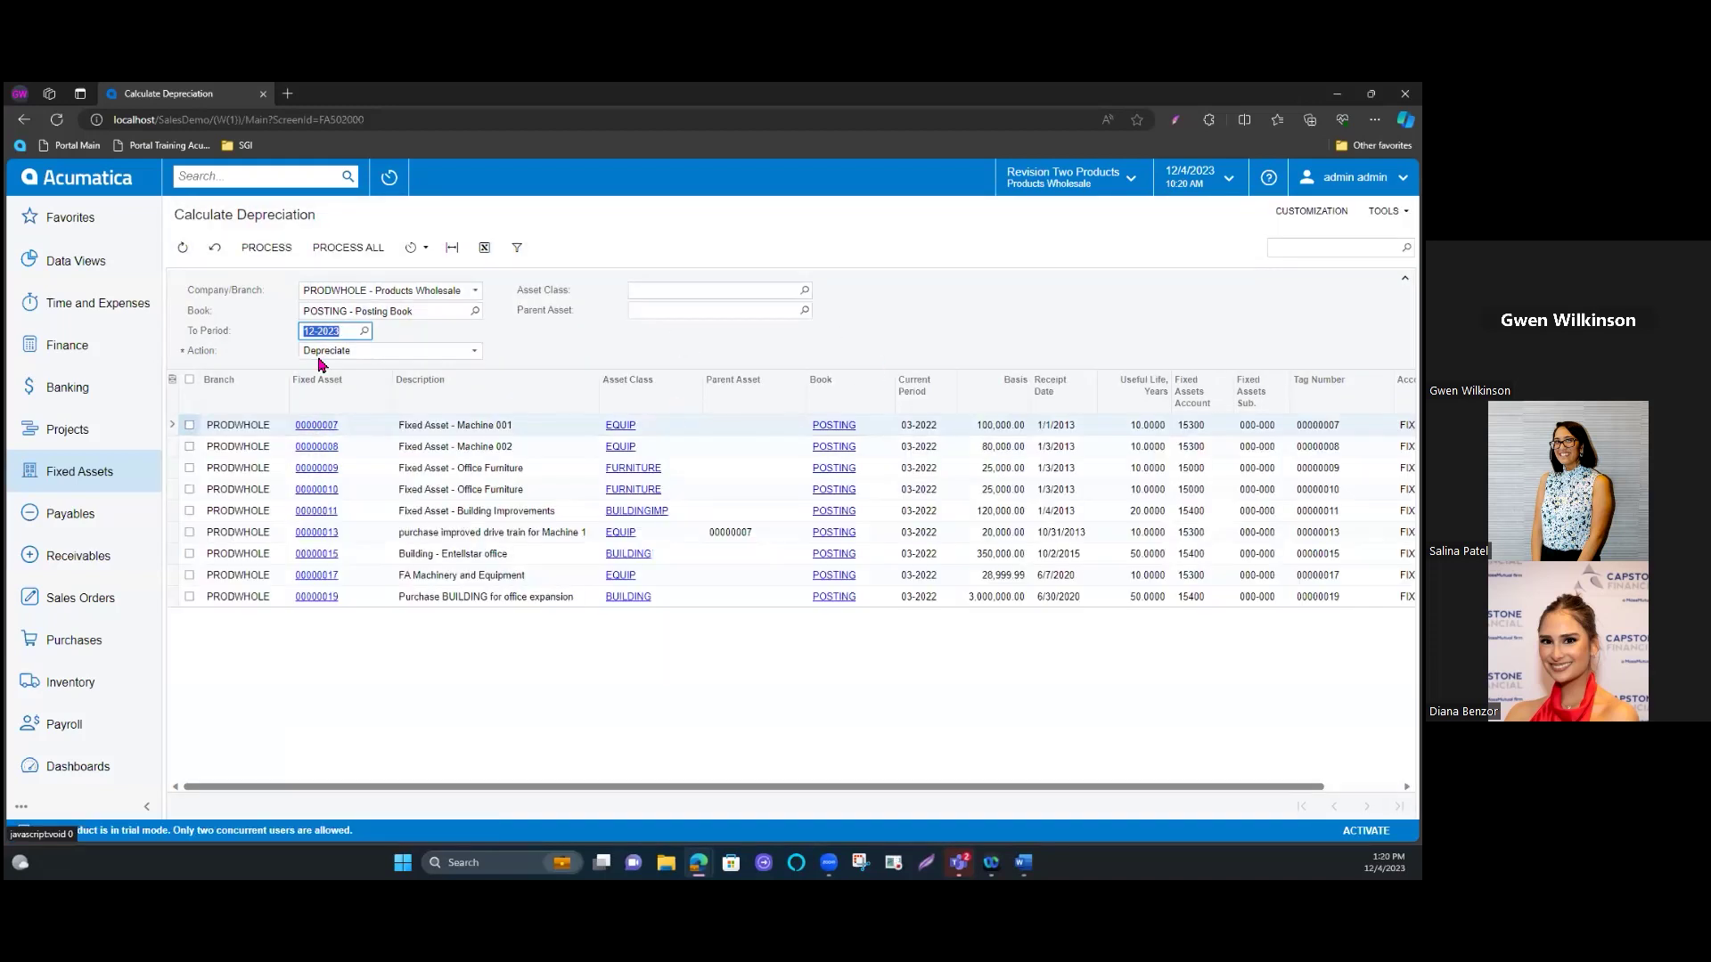
# Step: Open the Sales Ford 150 asset from the Fixed Assets list and review its depreciation schedule for the POSTING book
pyautogui.click(99, 481)
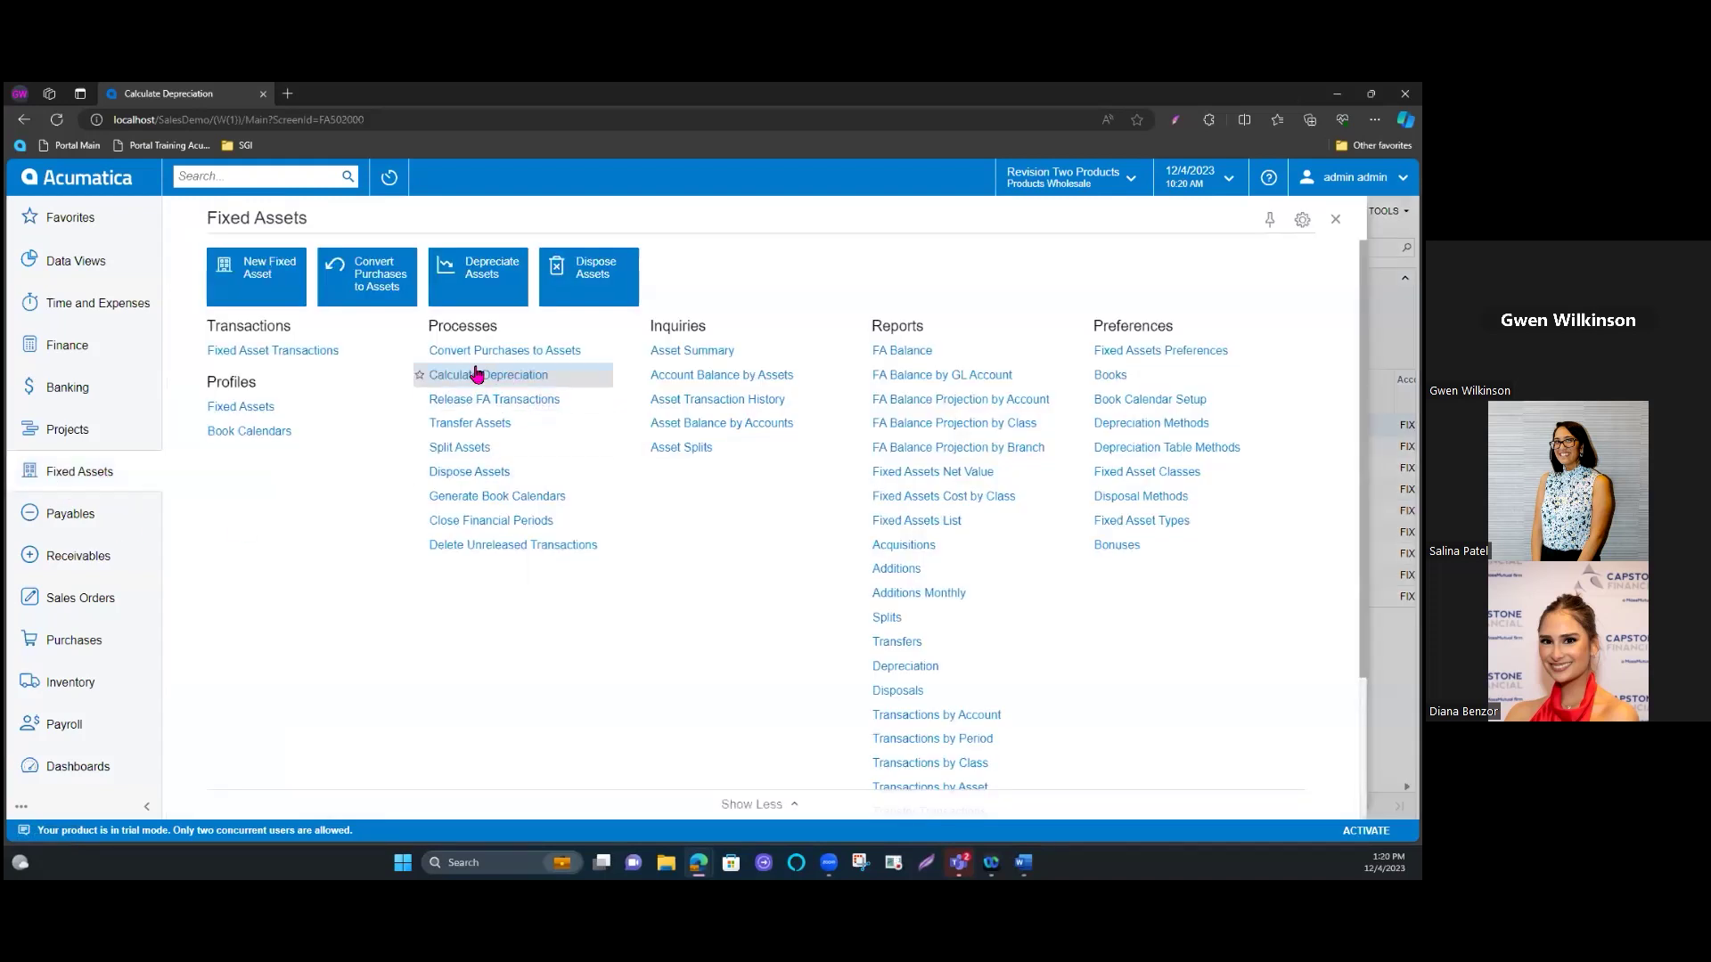
pyautogui.click(240, 407)
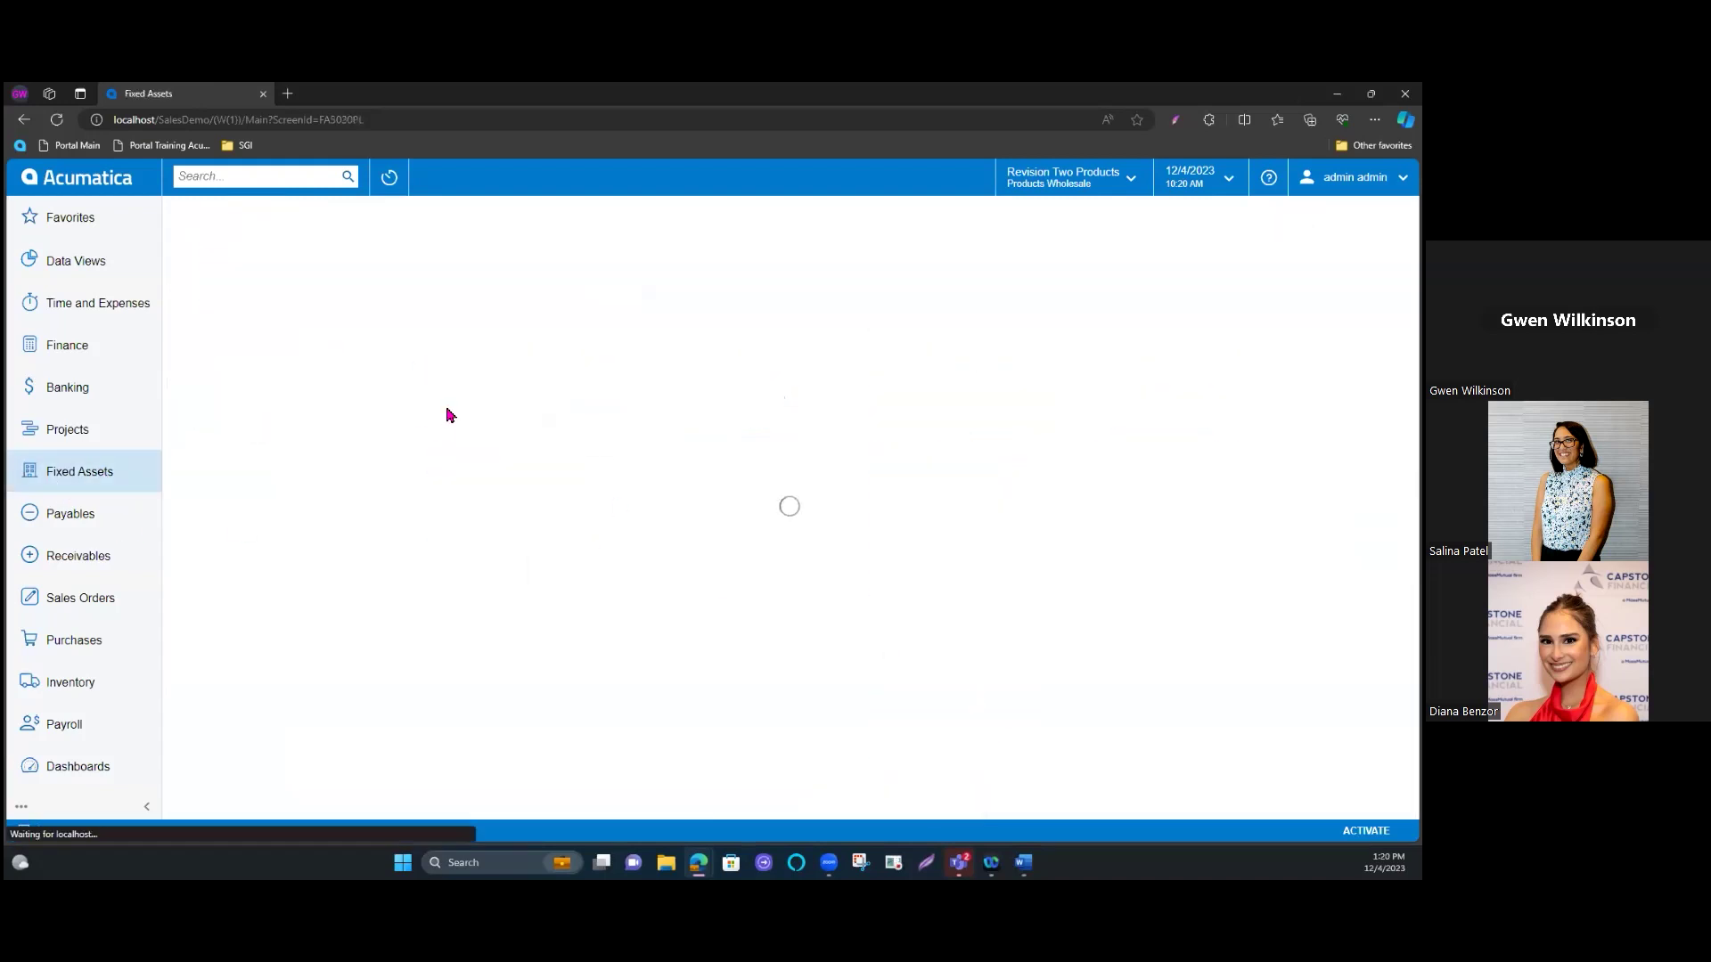
pyautogui.click(244, 675)
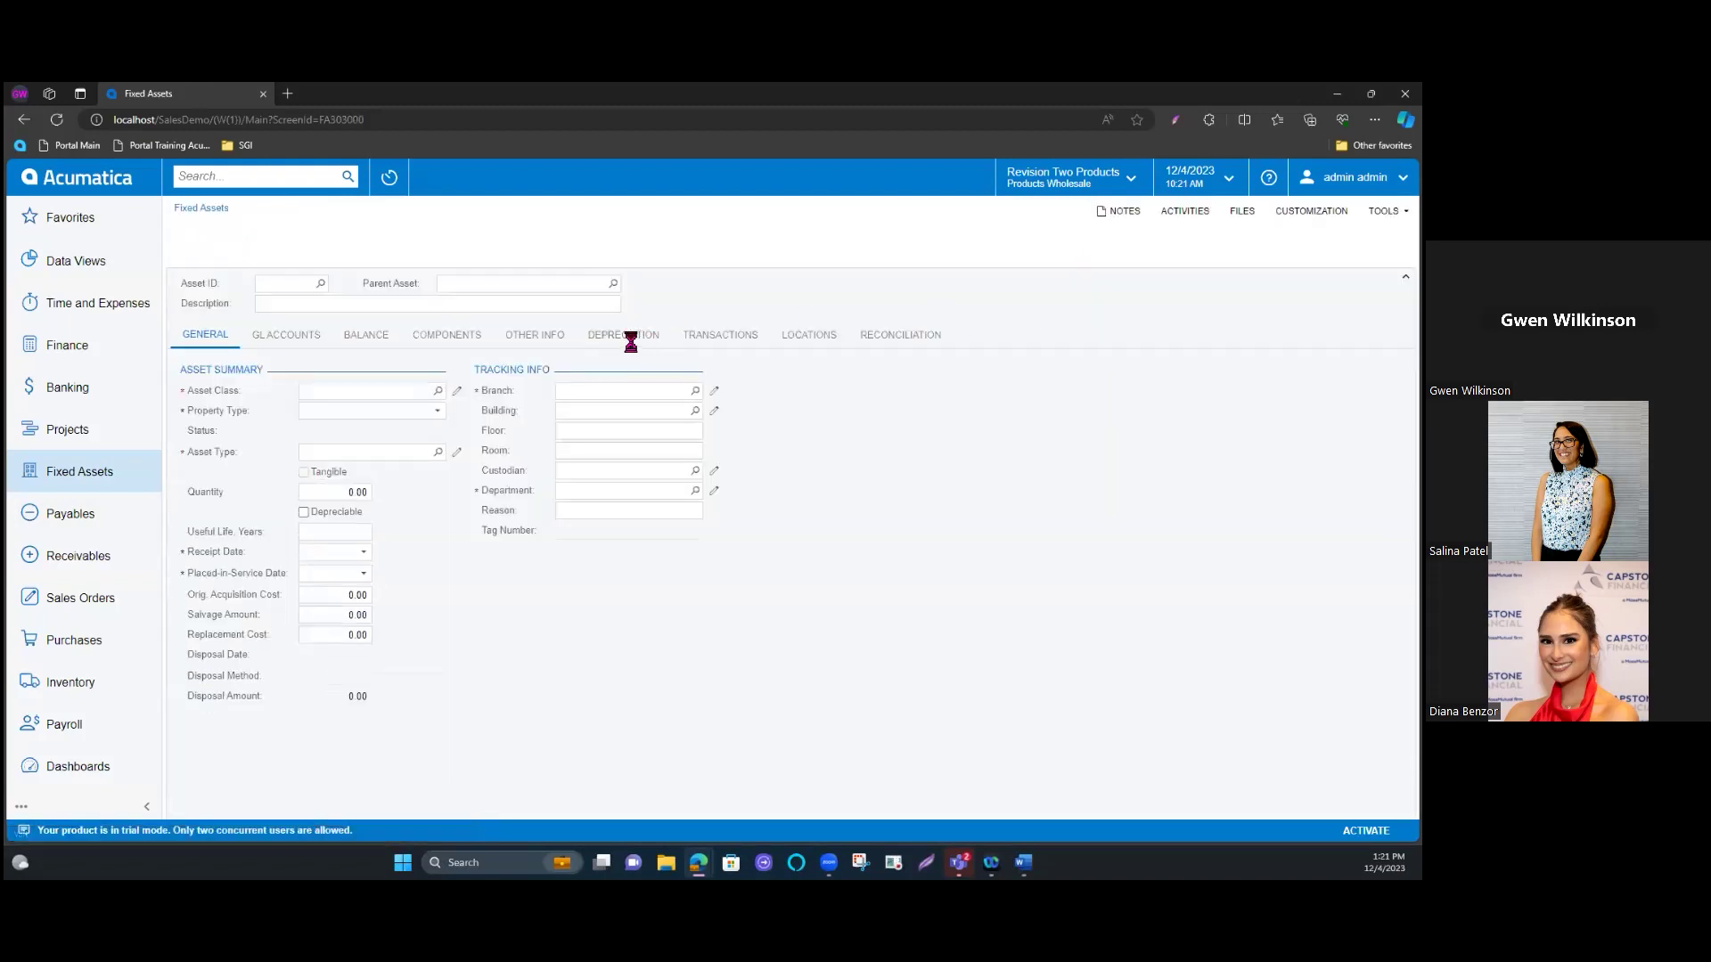
pyautogui.click(627, 343)
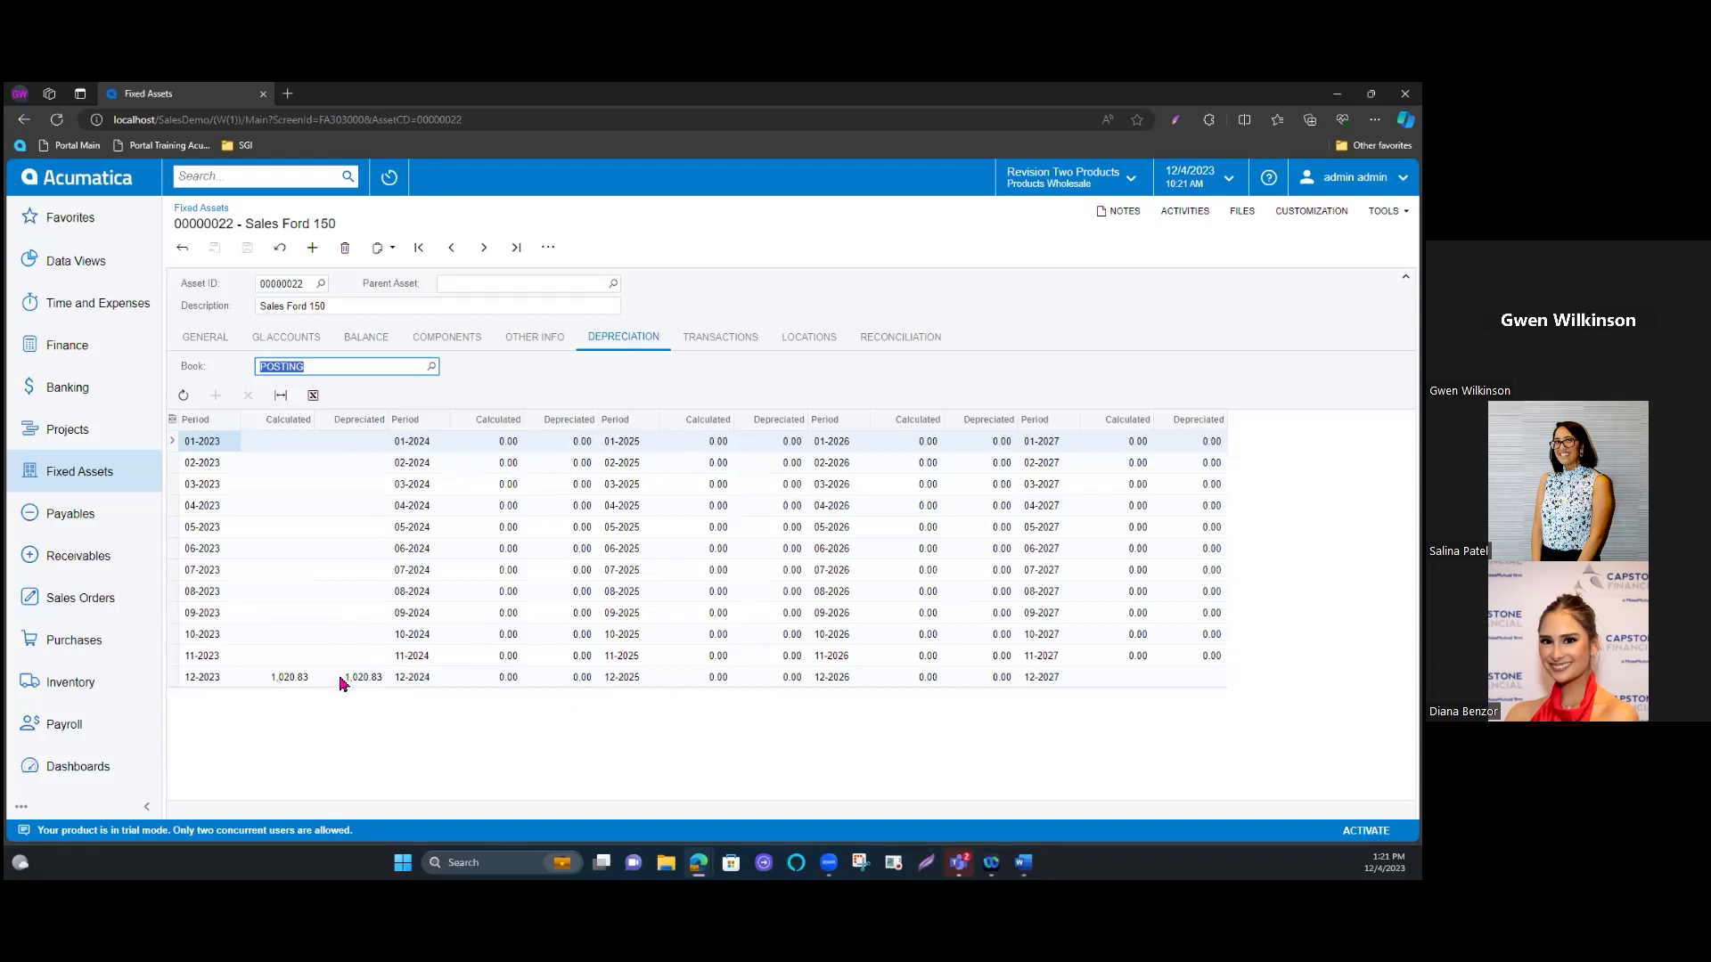
# Step: View the Transfer Assets process with its from and to settings, and return to the Fixed Assets list
pyautogui.click(87, 479)
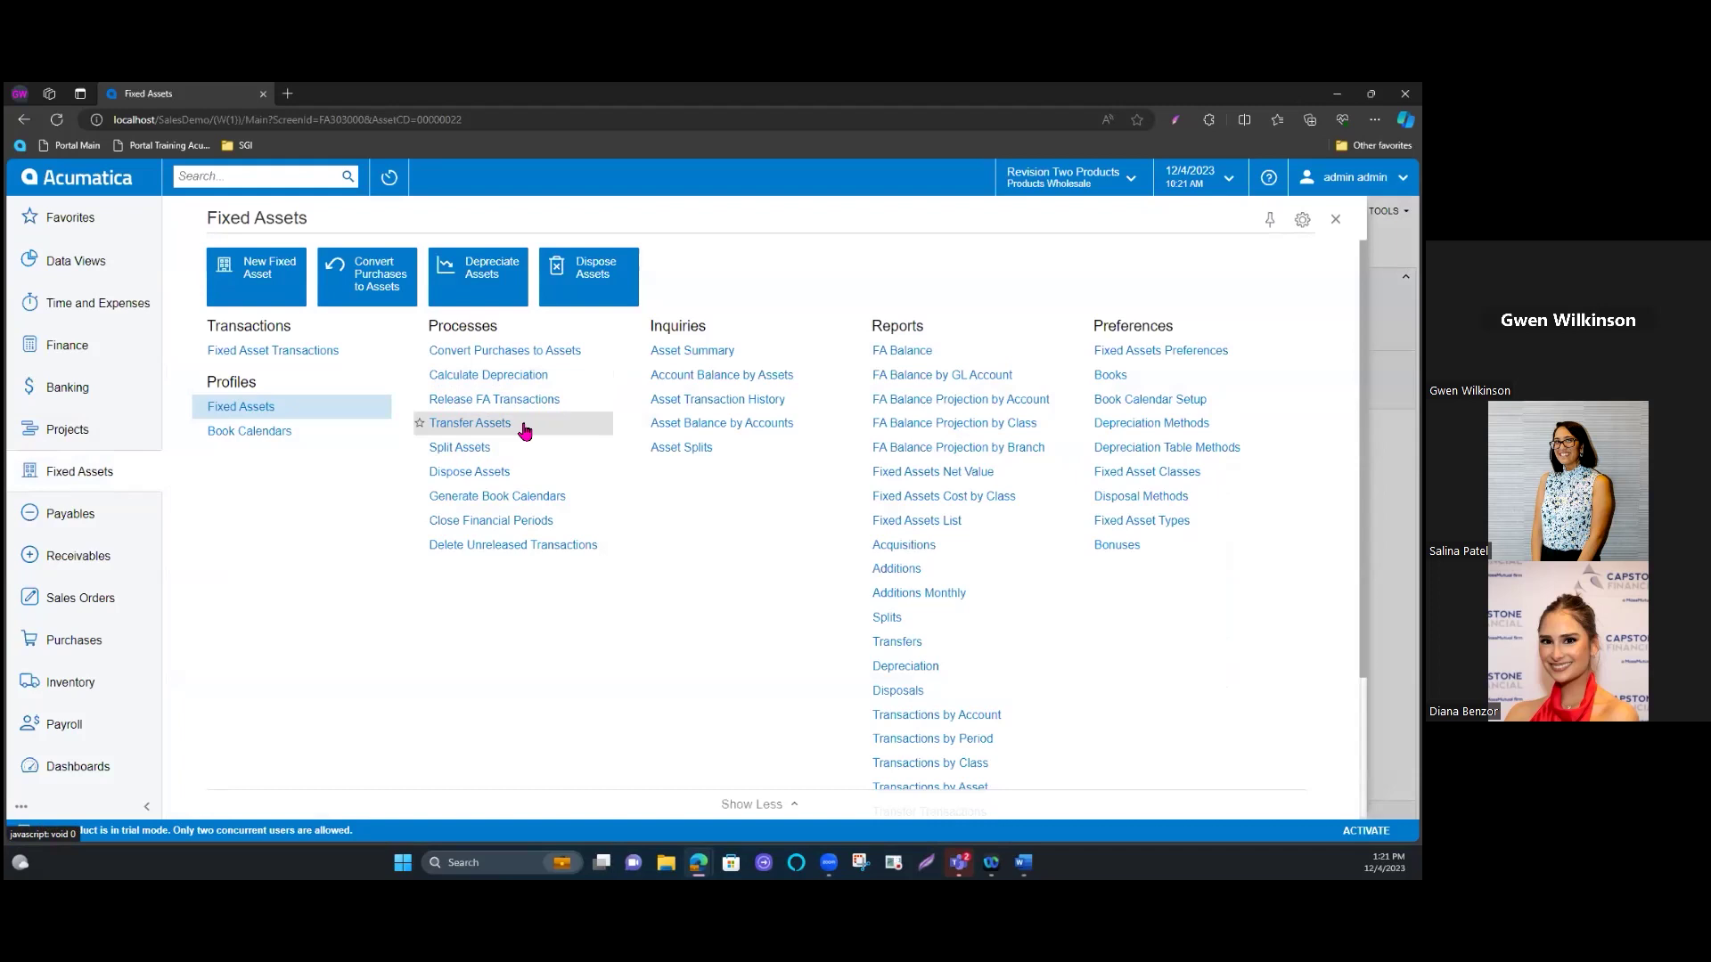
pyautogui.click(522, 426)
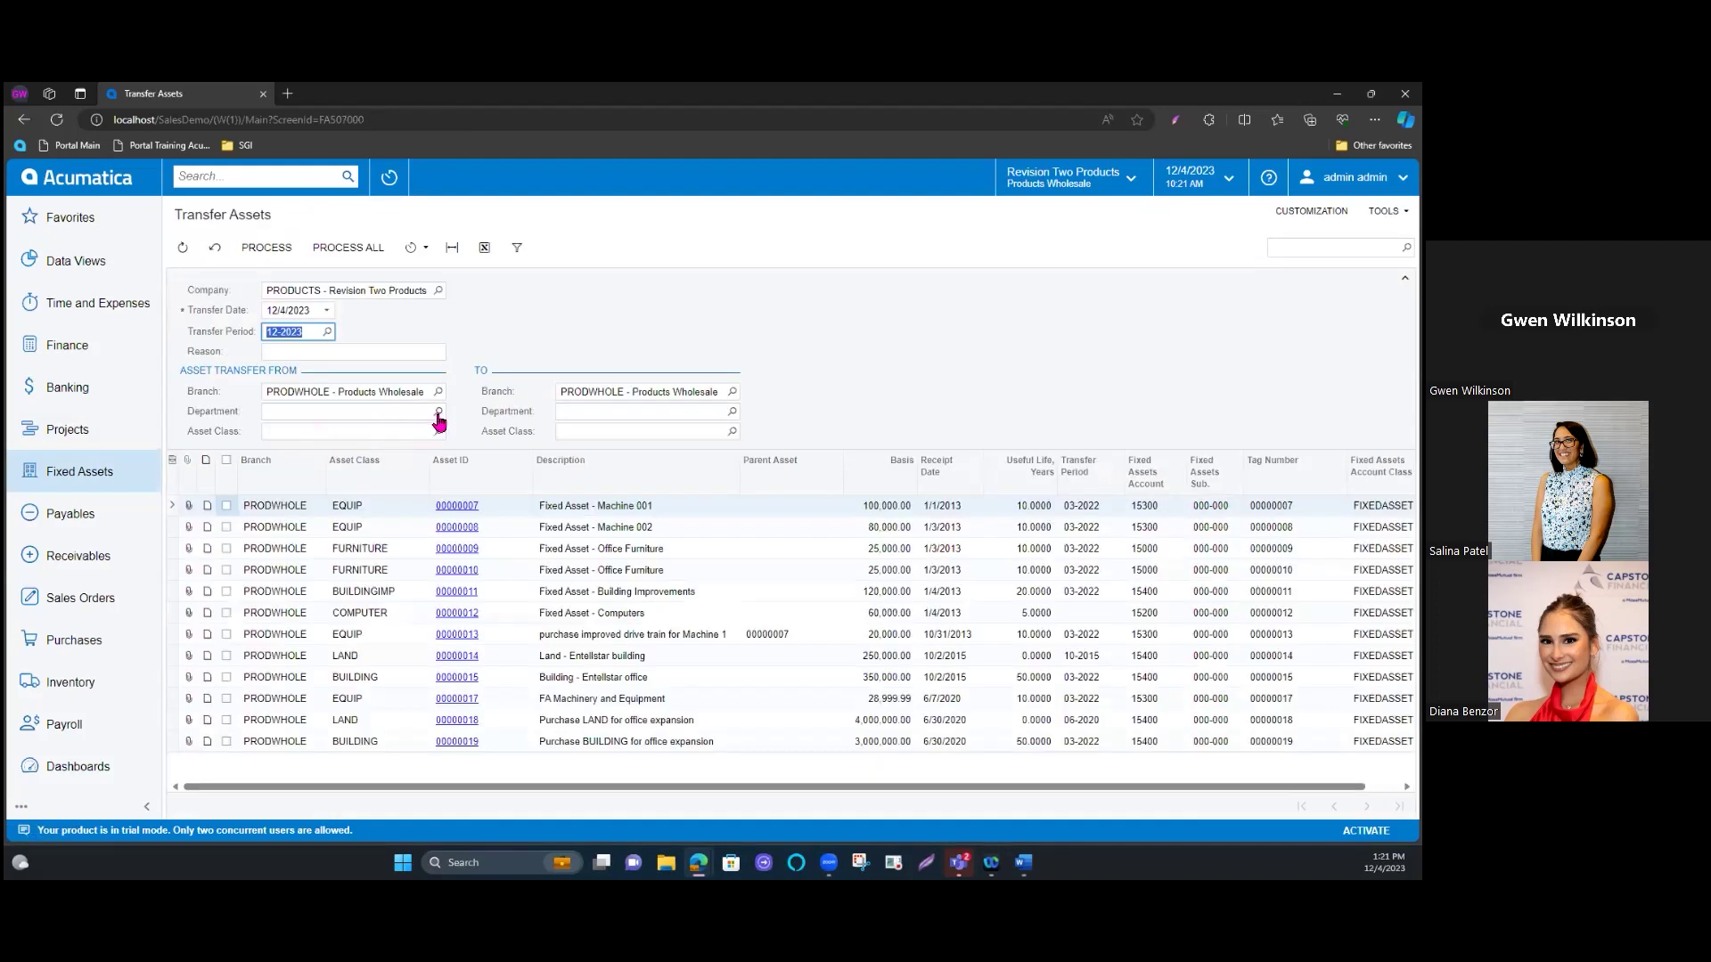
pyautogui.click(103, 470)
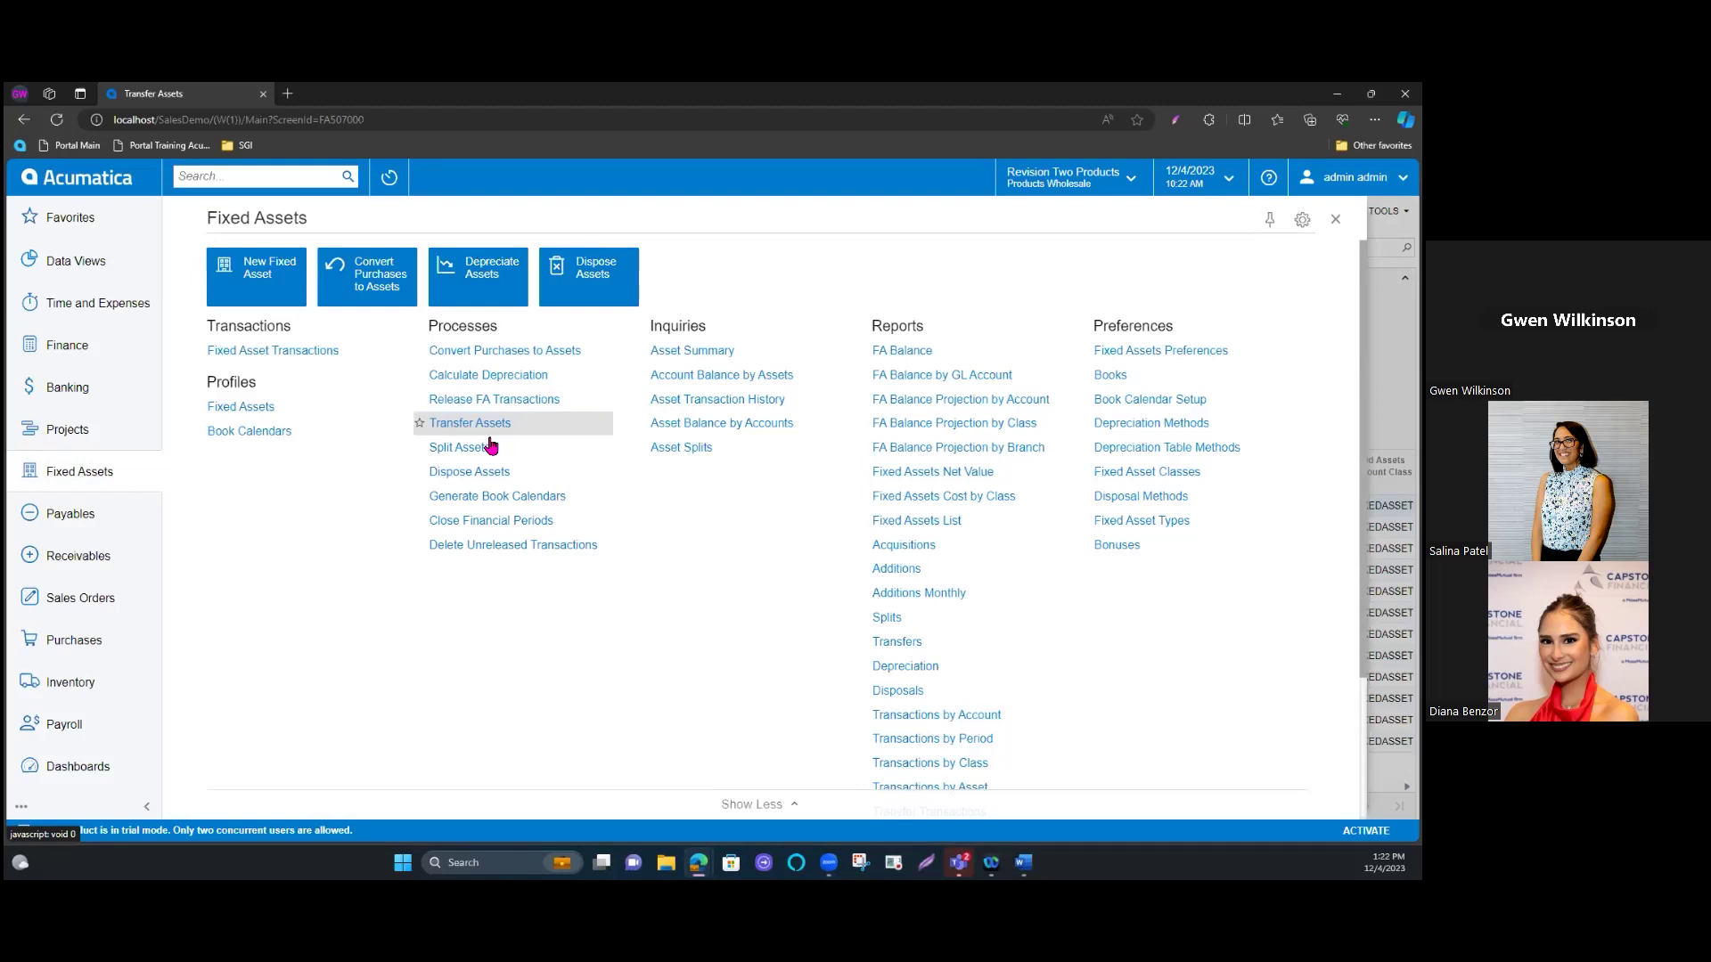
pyautogui.click(259, 405)
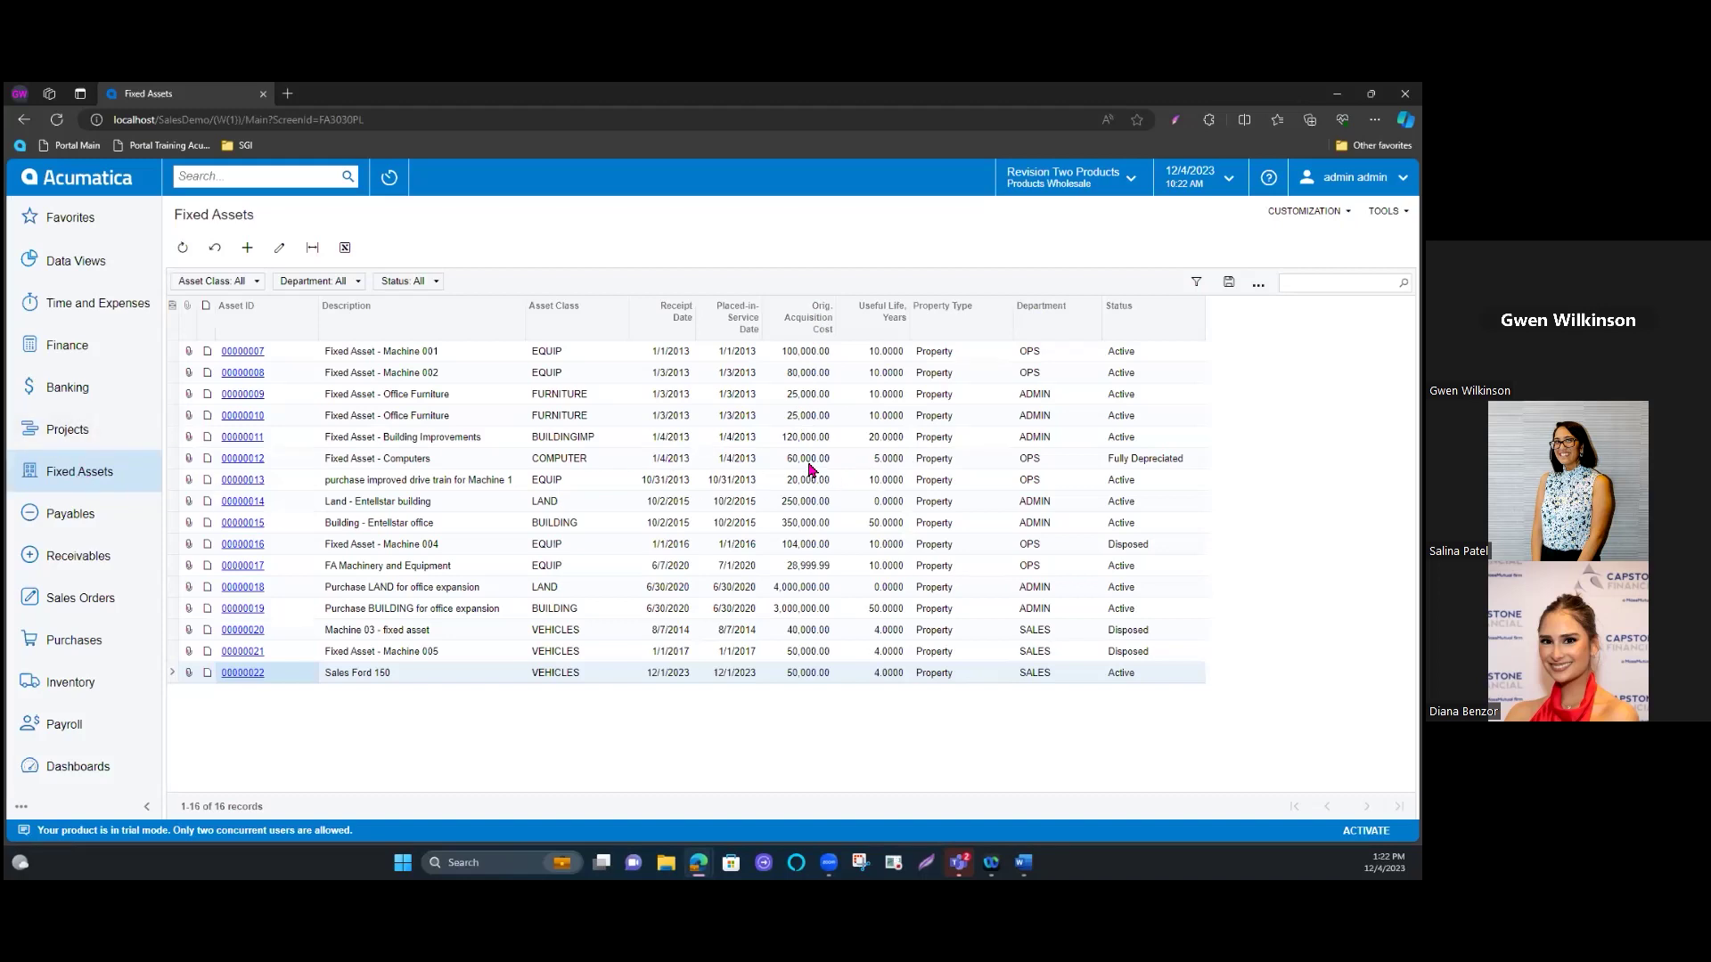
# Step: Open the Dispose Assets process and select the Sales Ford 150 asset for disposal
pyautogui.click(64, 486)
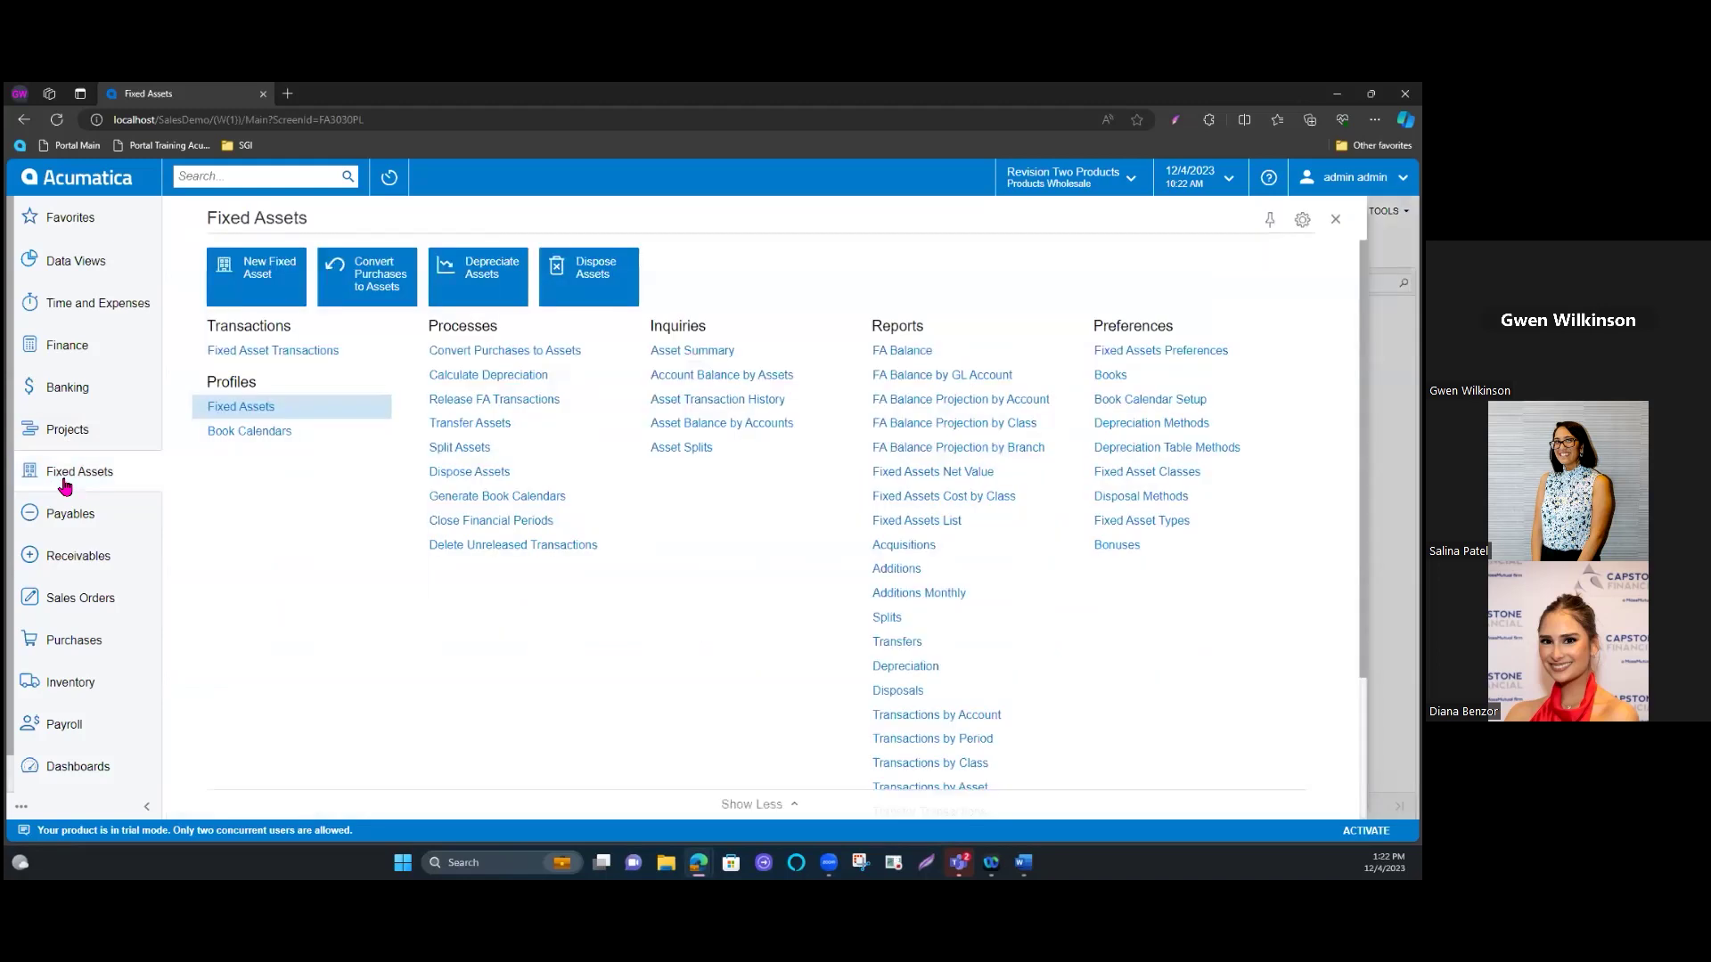
pyautogui.click(465, 479)
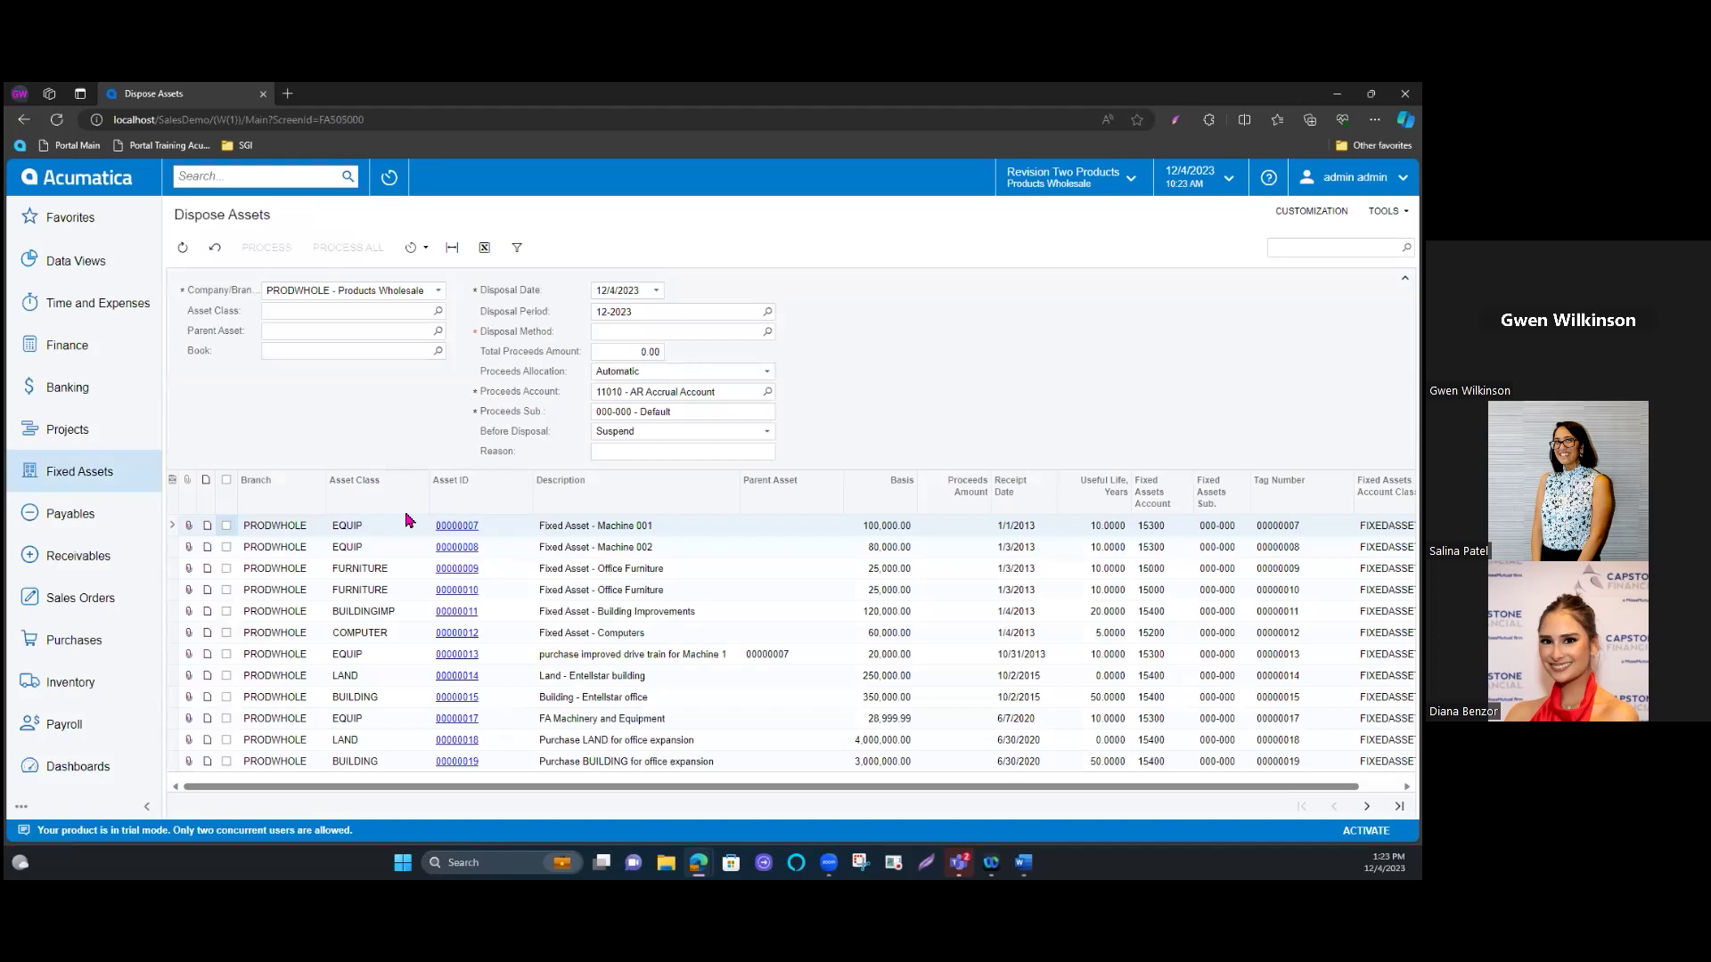
pyautogui.click(1366, 806)
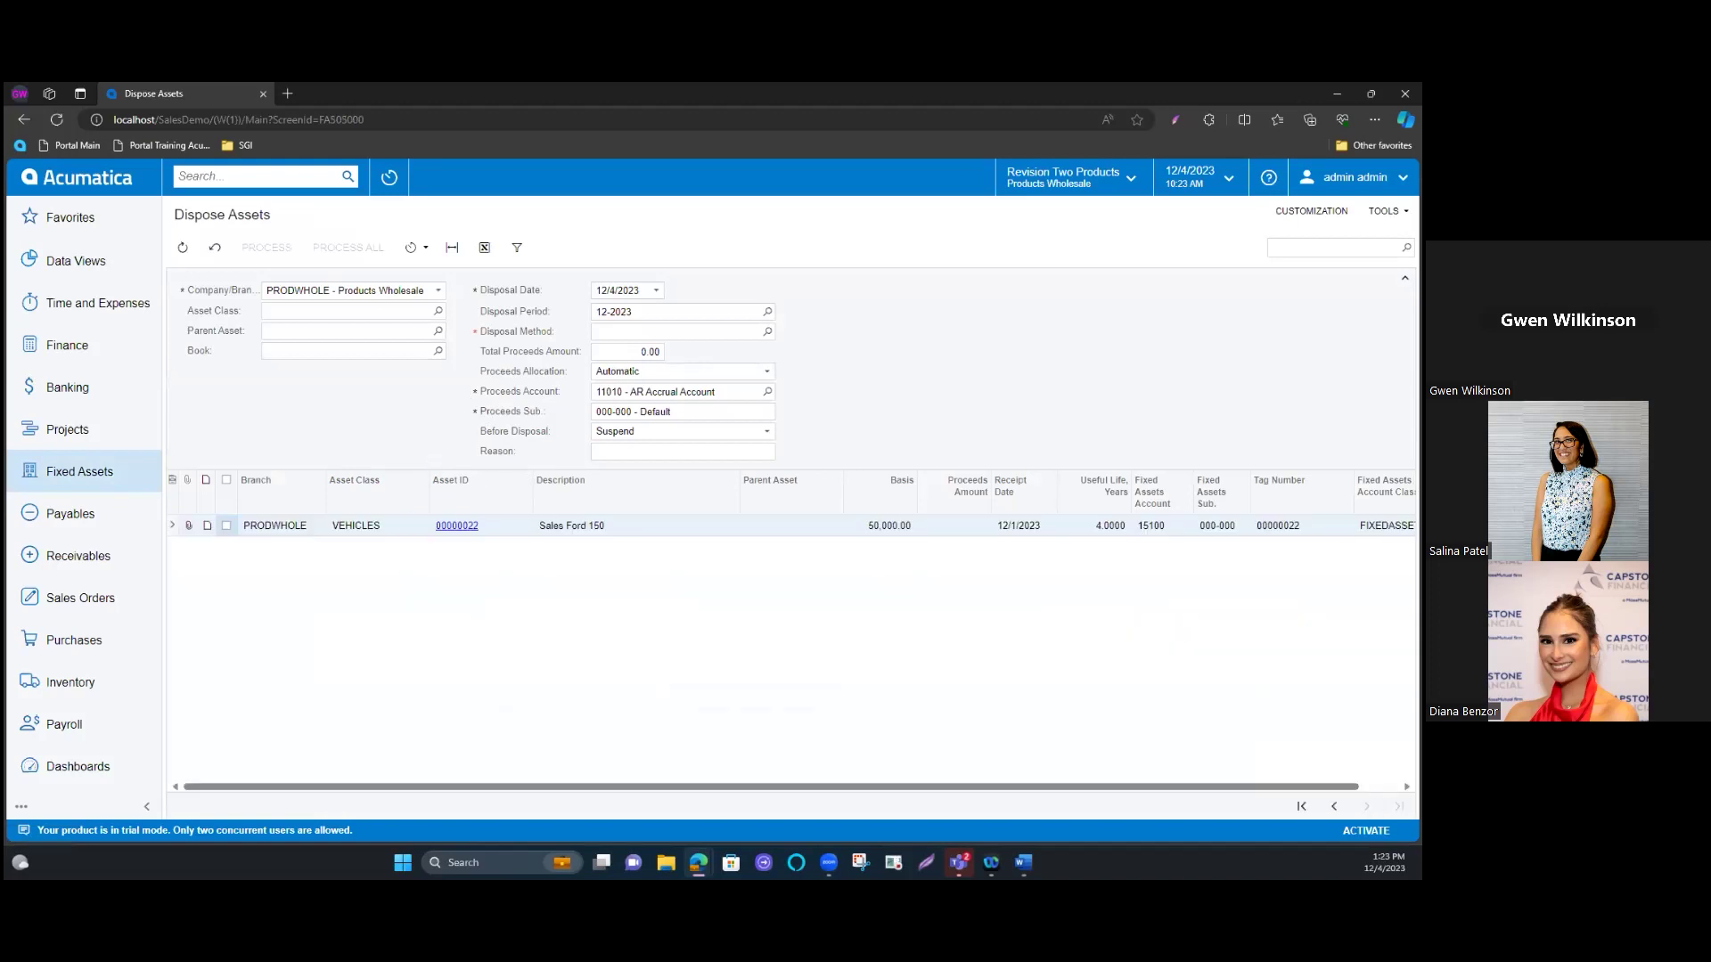
pyautogui.click(226, 527)
# Step: Set the disposal method to 01SOLD - Fixed Asset Sold and the total proceeds amount to 20,000.00
pyautogui.click(767, 332)
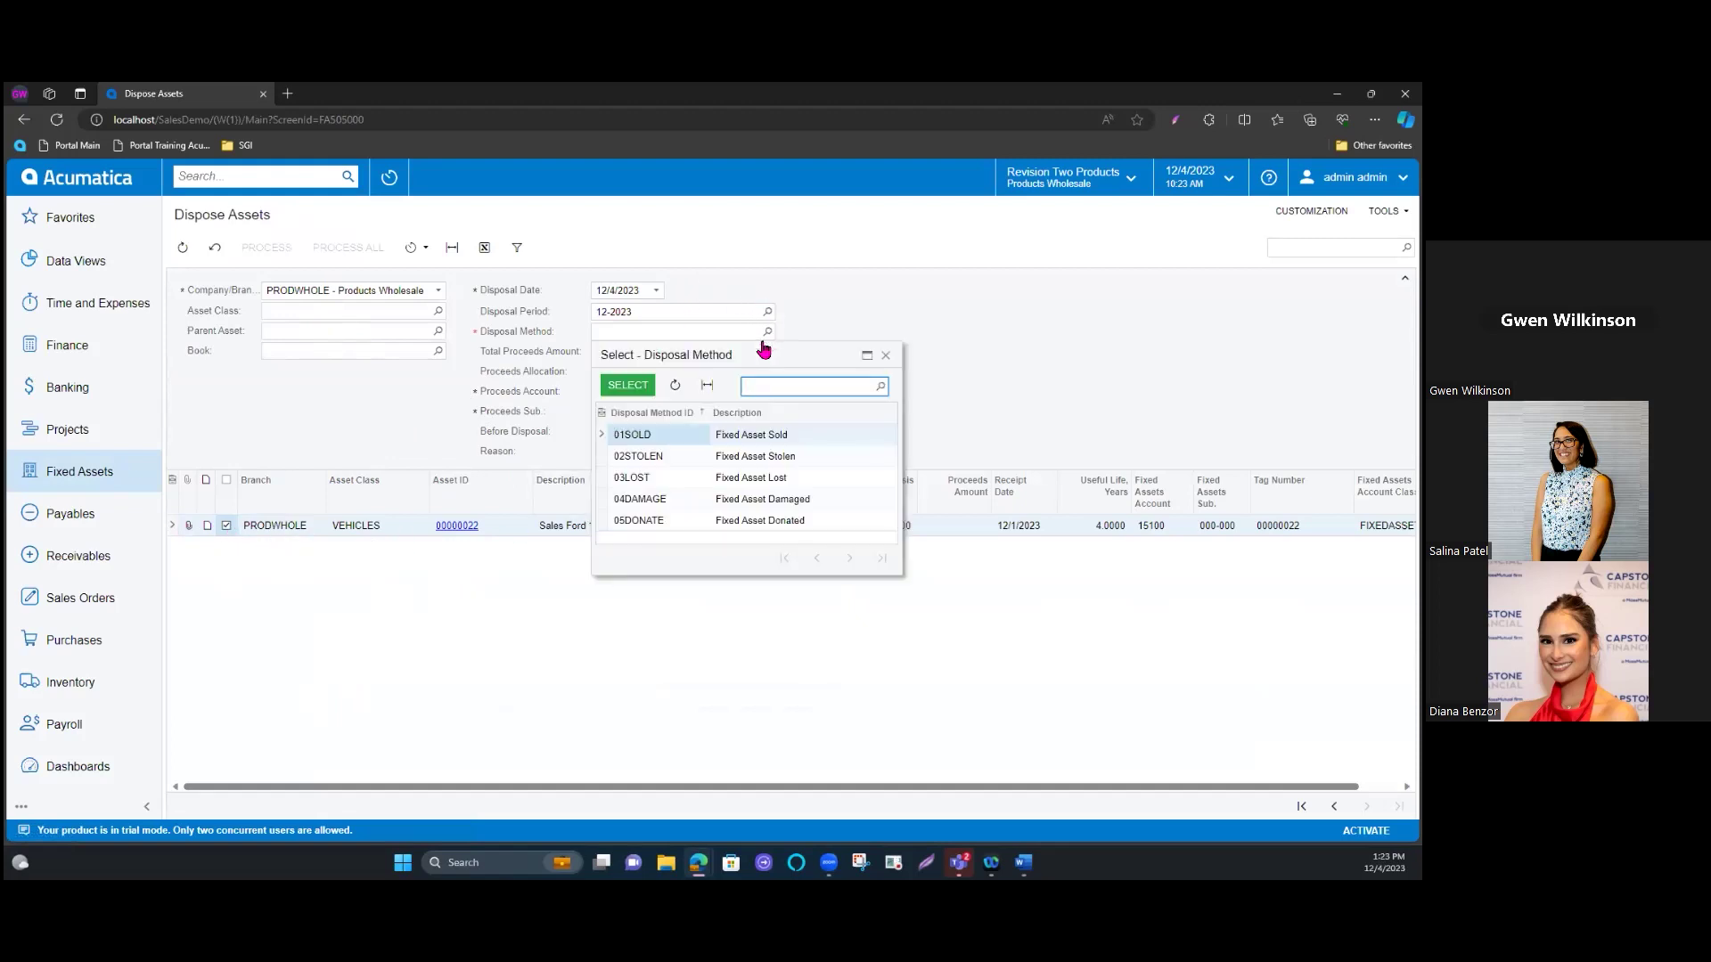
pyautogui.doubleClick(648, 437)
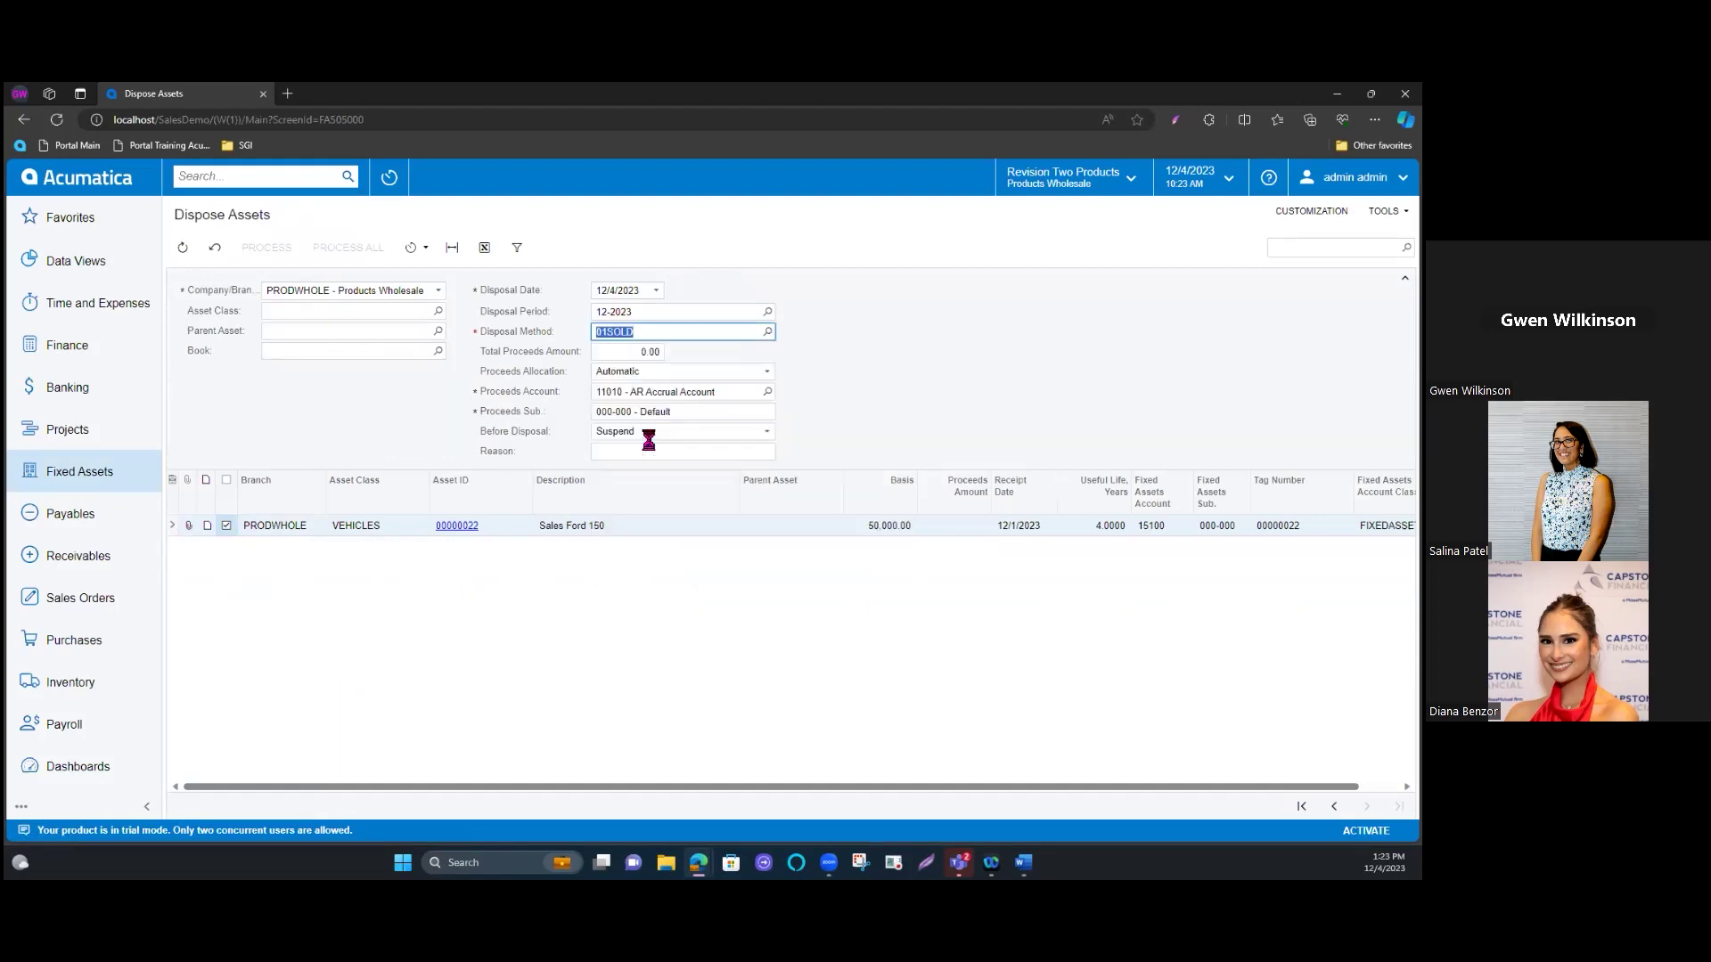
pyautogui.click(608, 355)
pyautogui.write('20000')
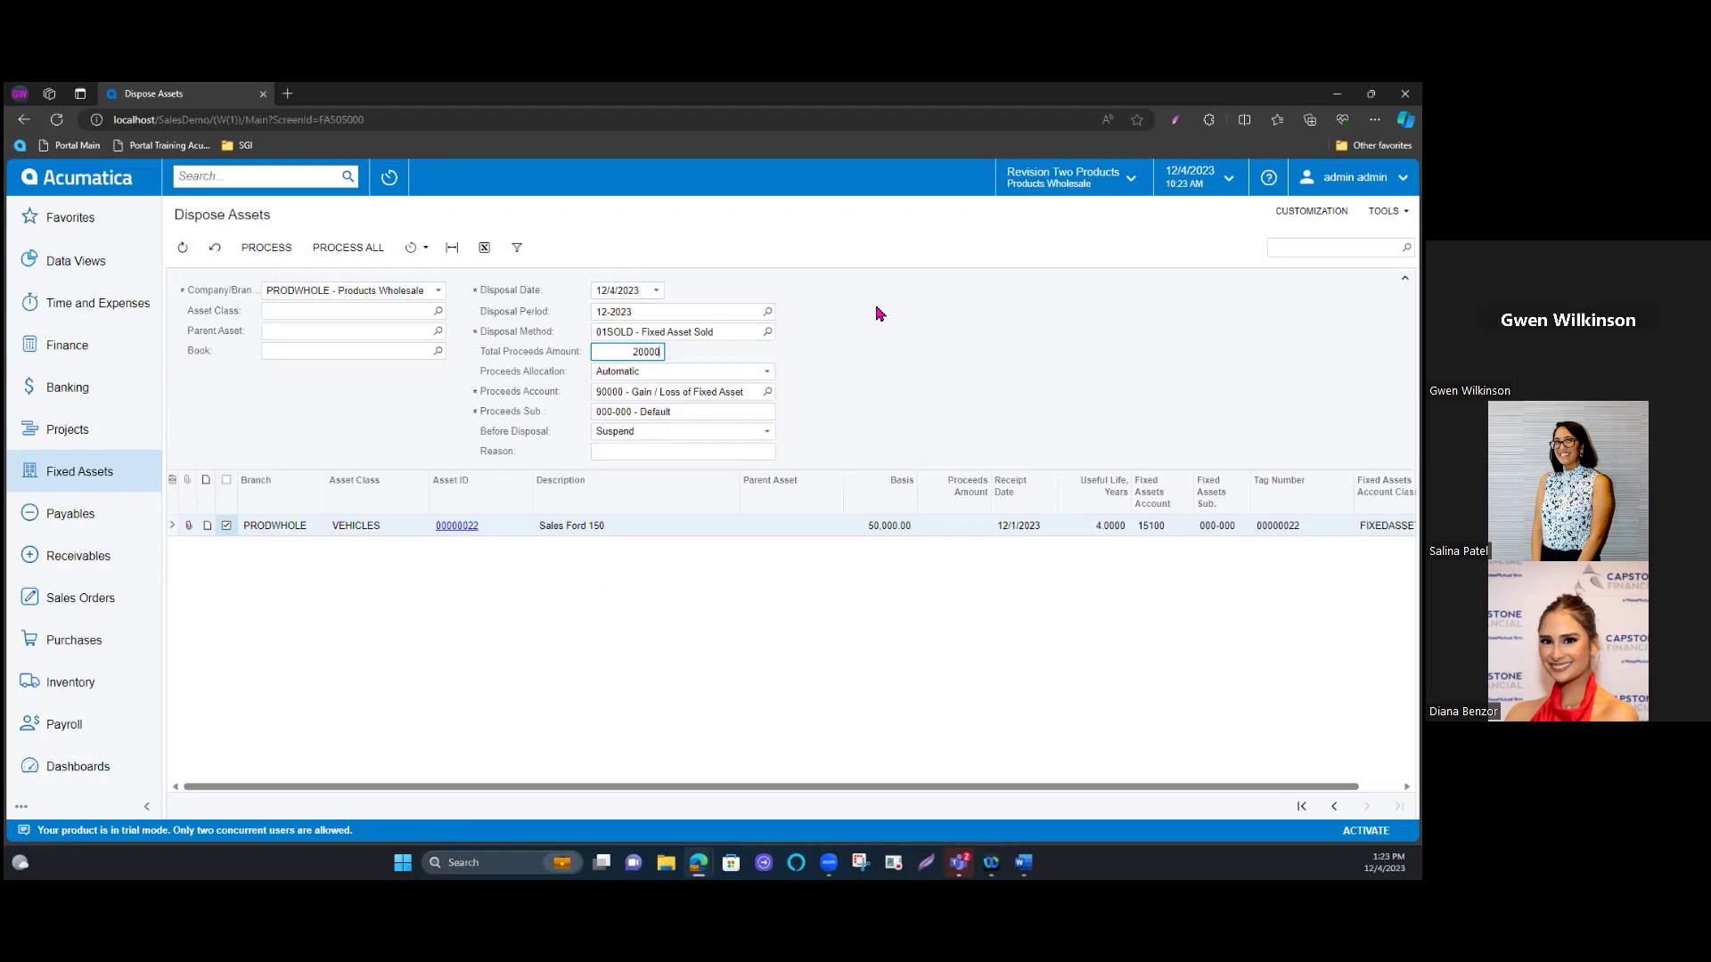
pyautogui.press('Tab')
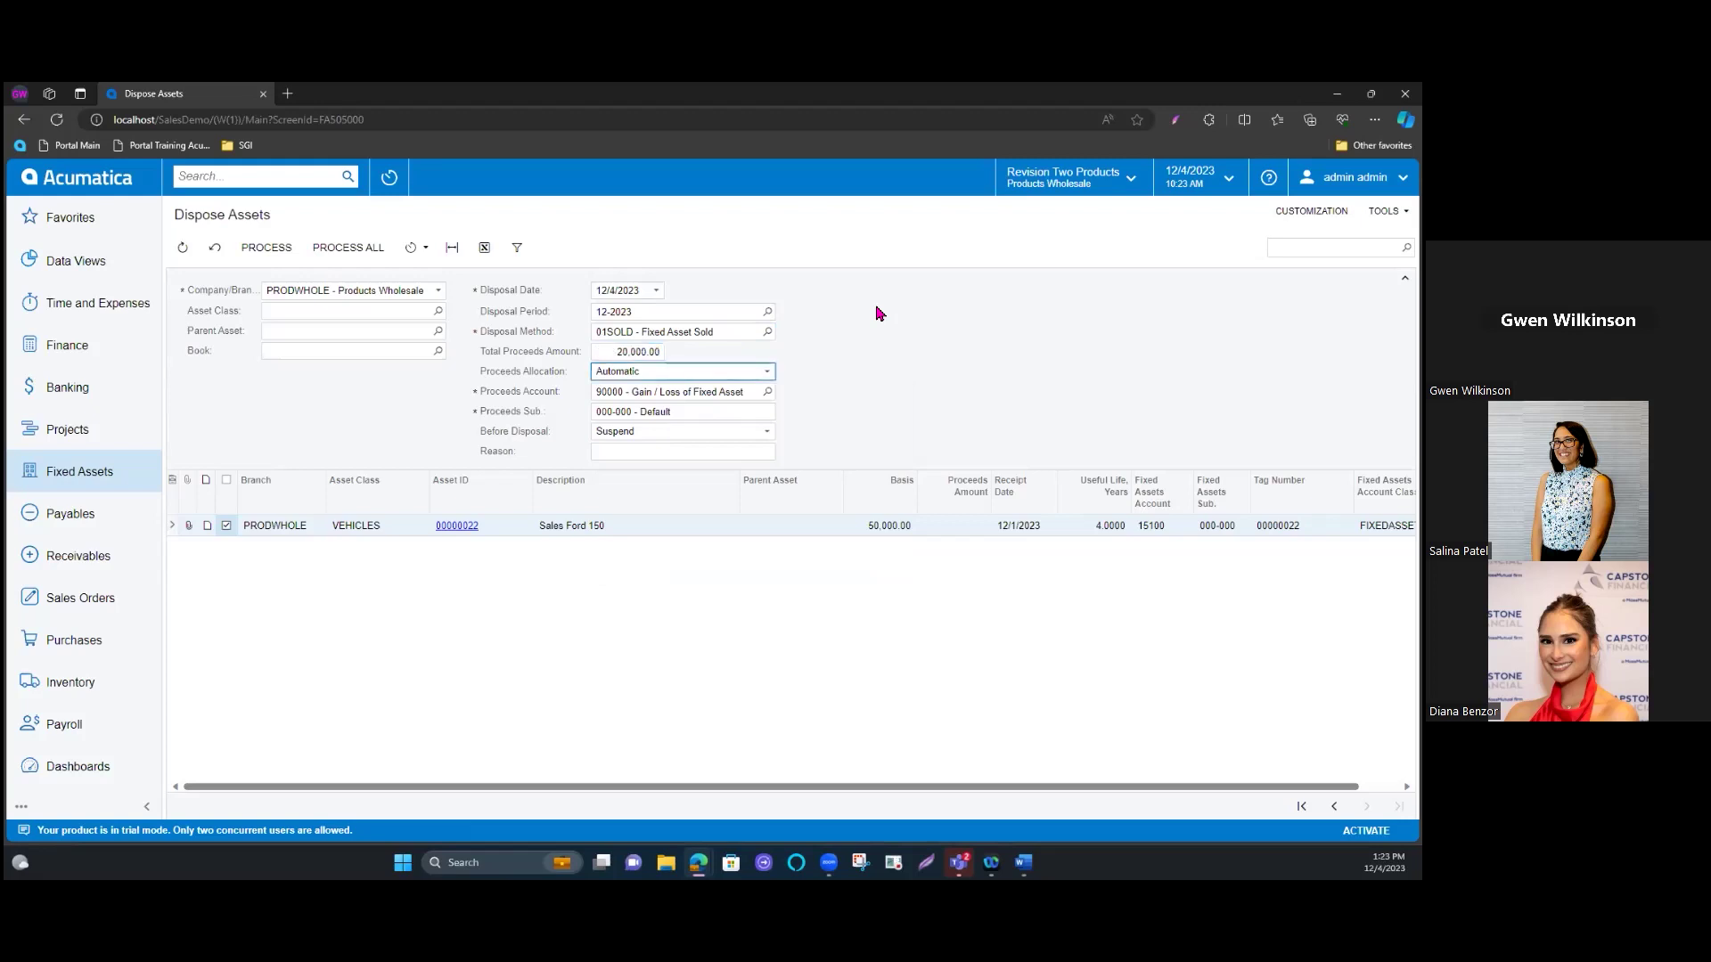
# Step: Set the proceeds account to 11010 - AR Accrual Account
pyautogui.click(768, 393)
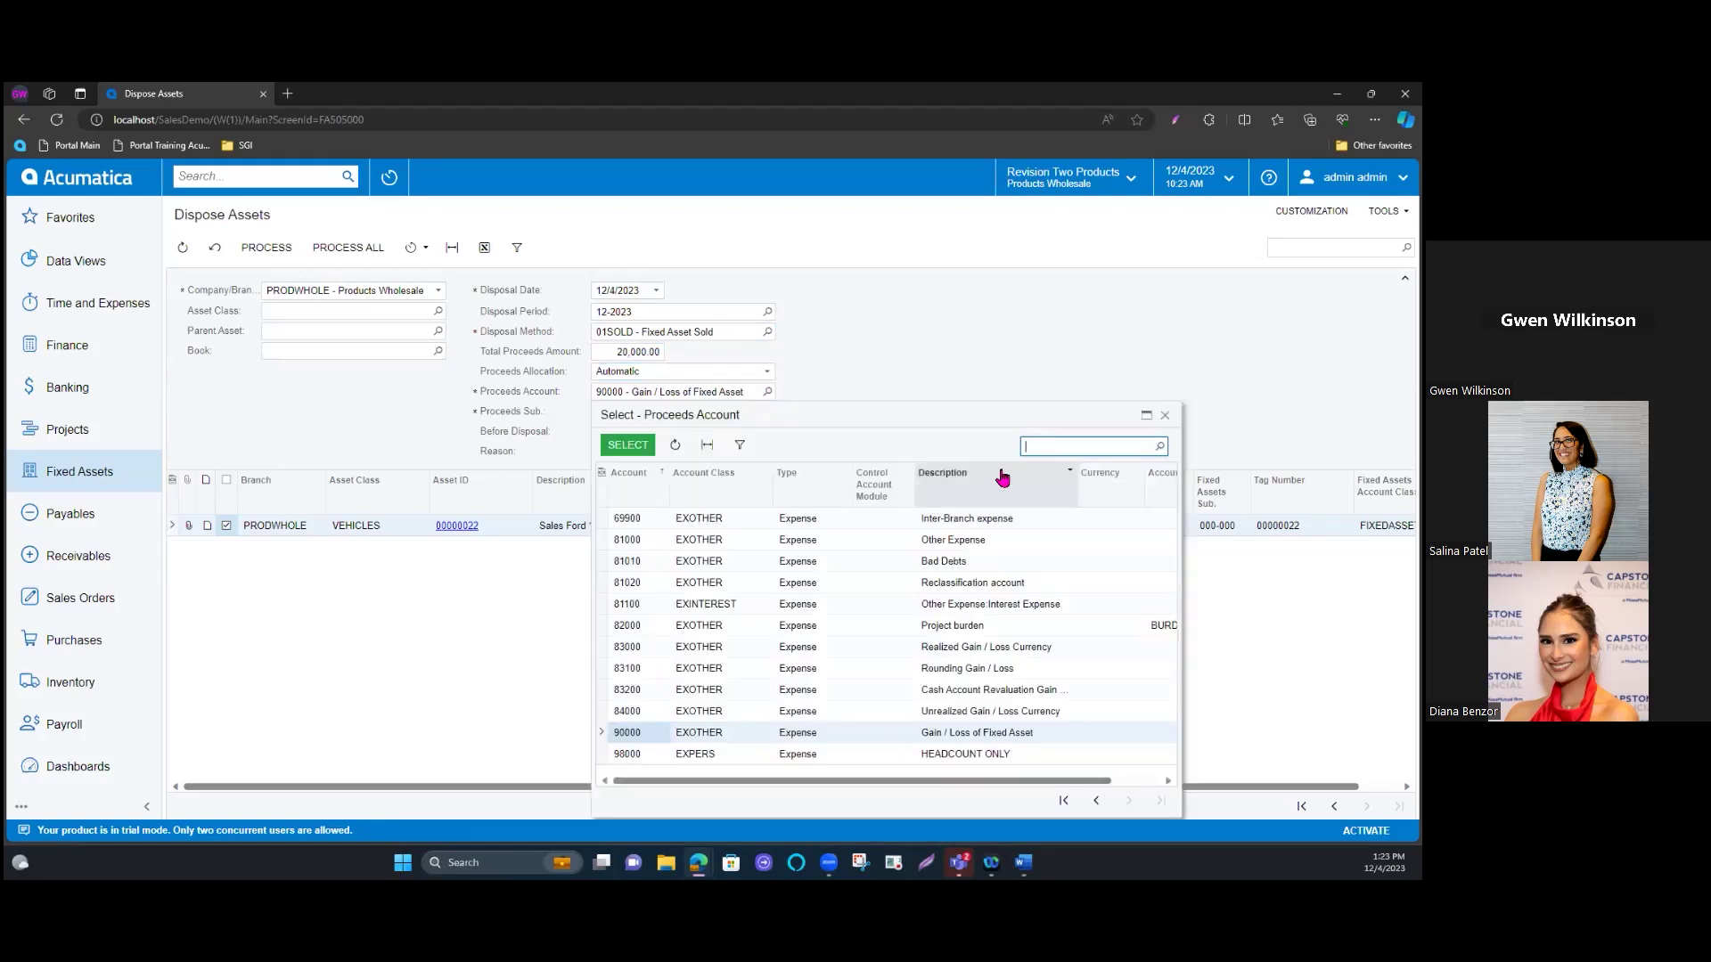
pyautogui.write('ar')
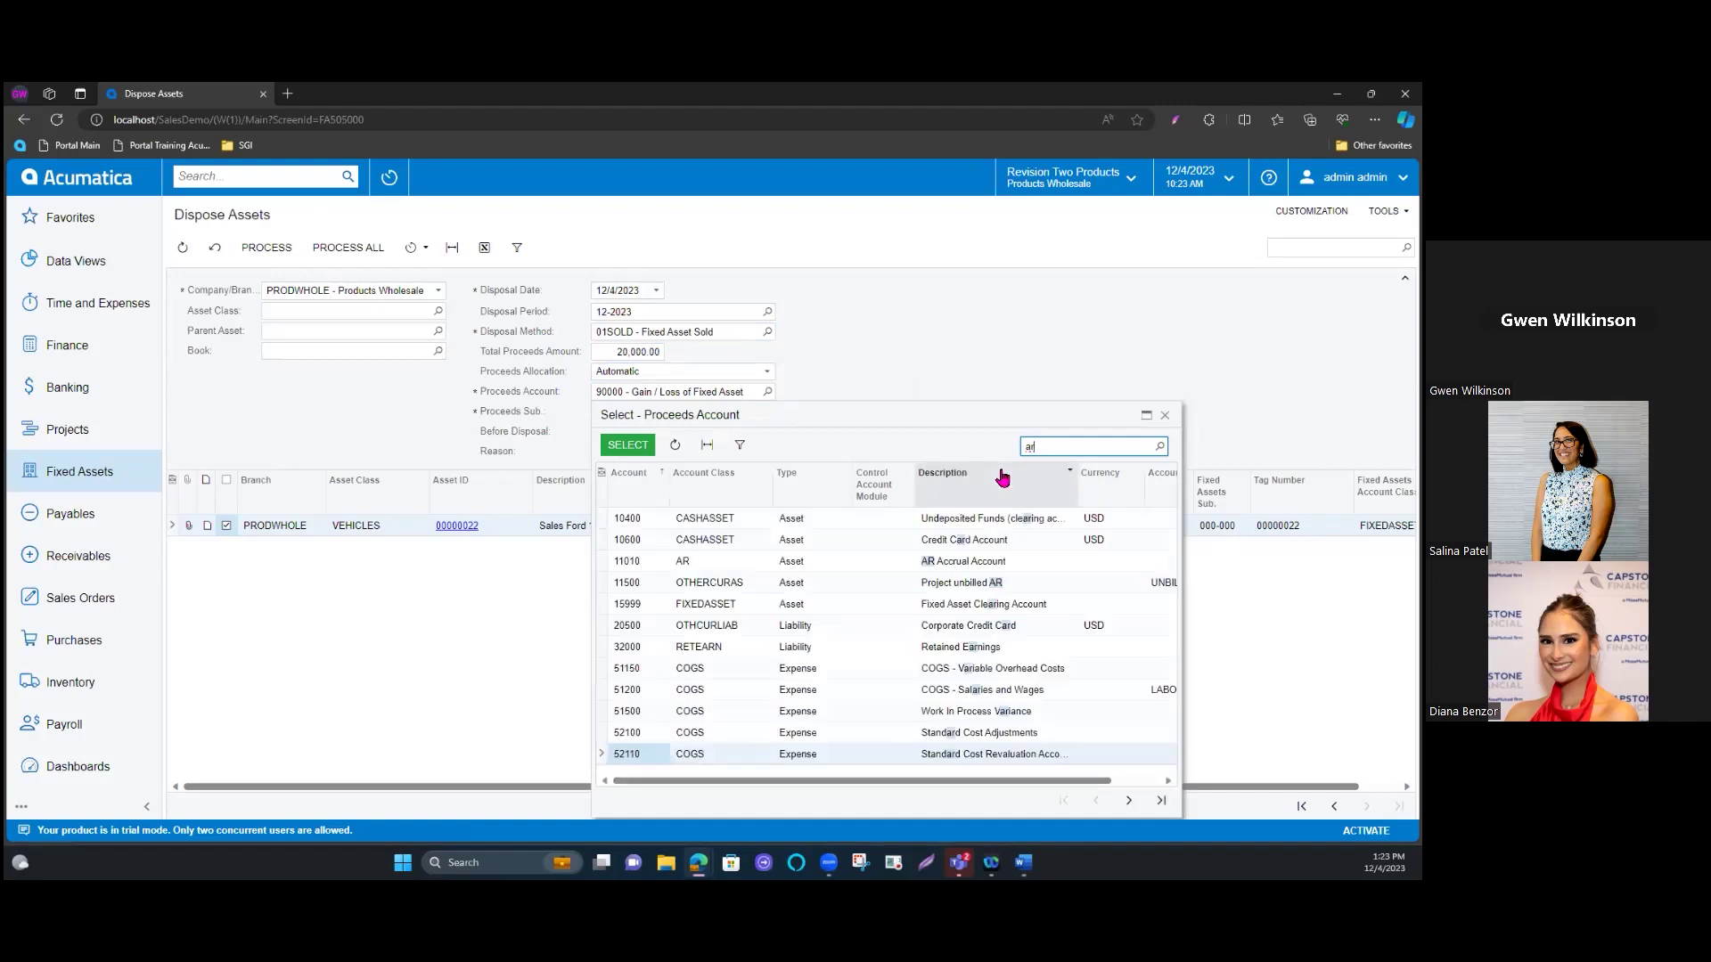
pyautogui.doubleClick(987, 563)
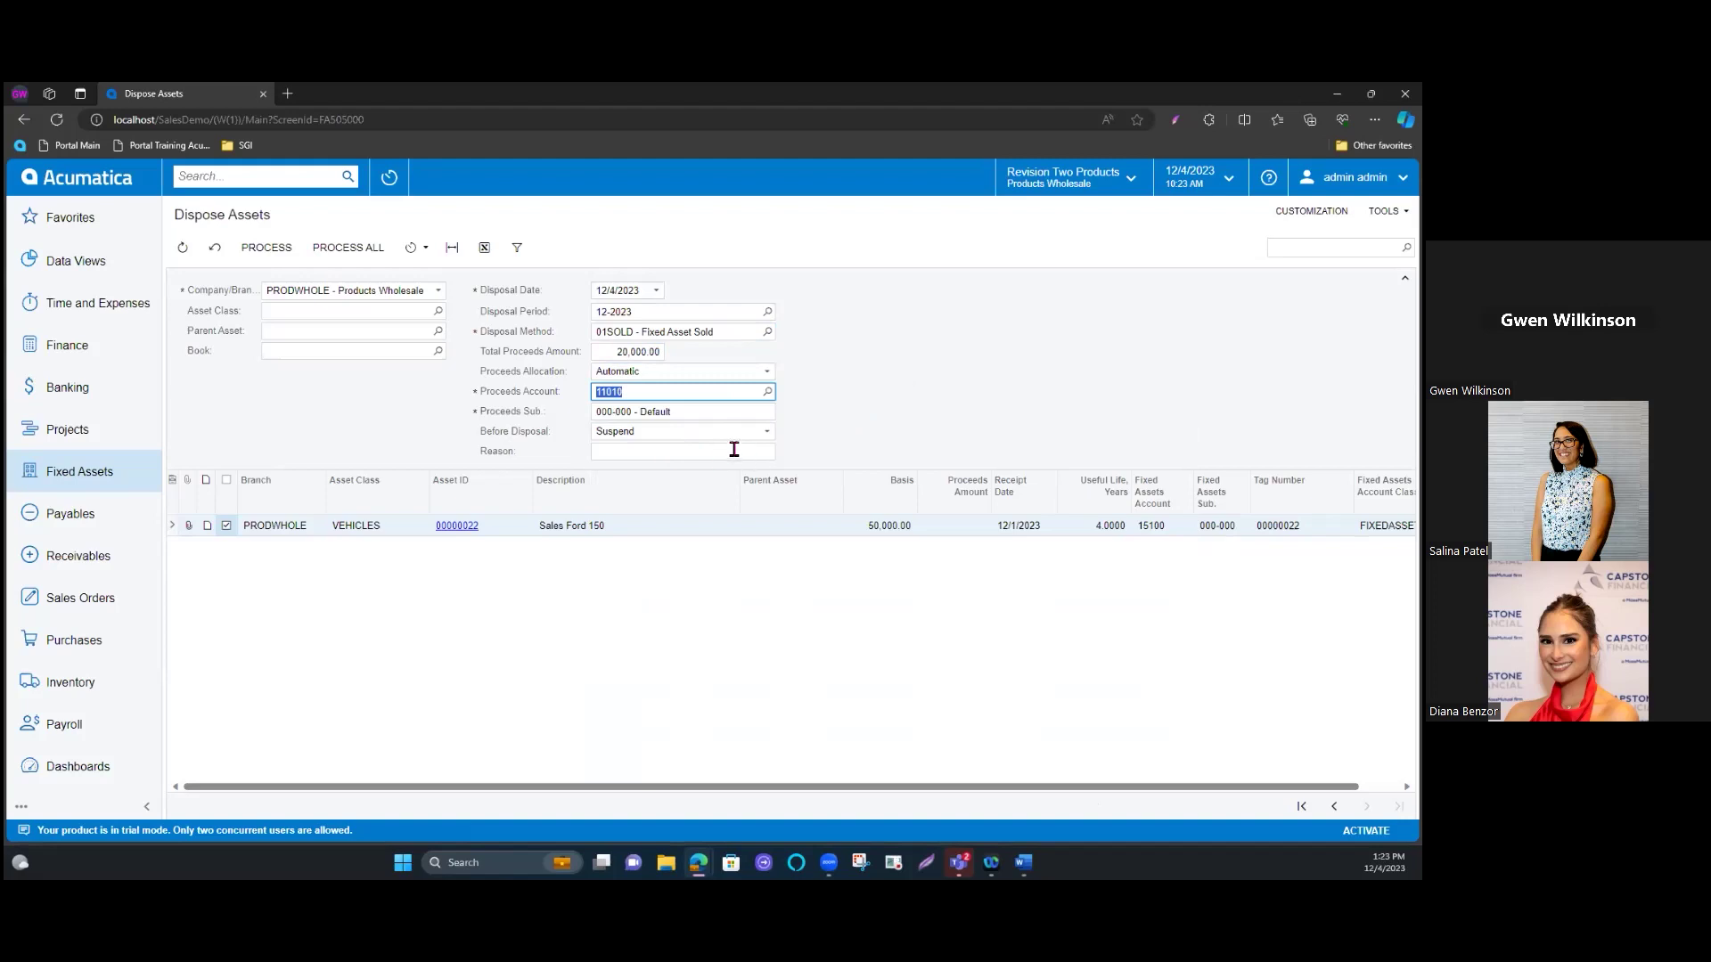
# Step: Enter Clunker as the disposal reason, process the selected asset's disposal, and close the processing summary
pyautogui.click(619, 448)
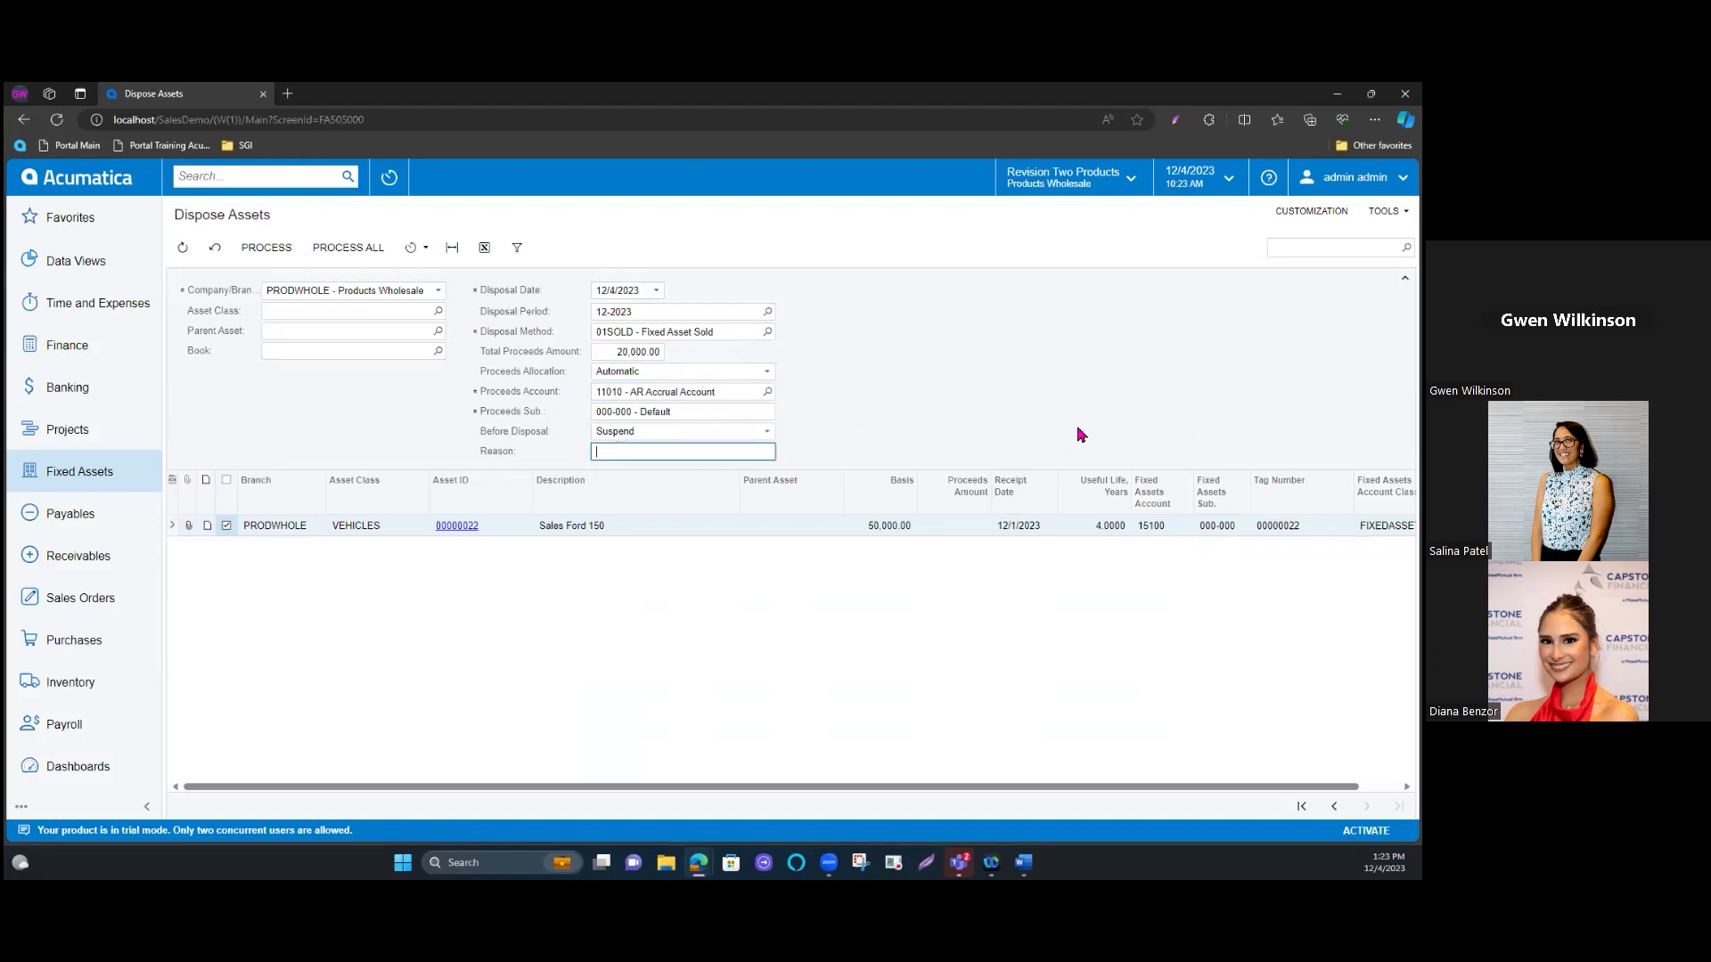
pyautogui.write('Clunker')
pyautogui.click(254, 248)
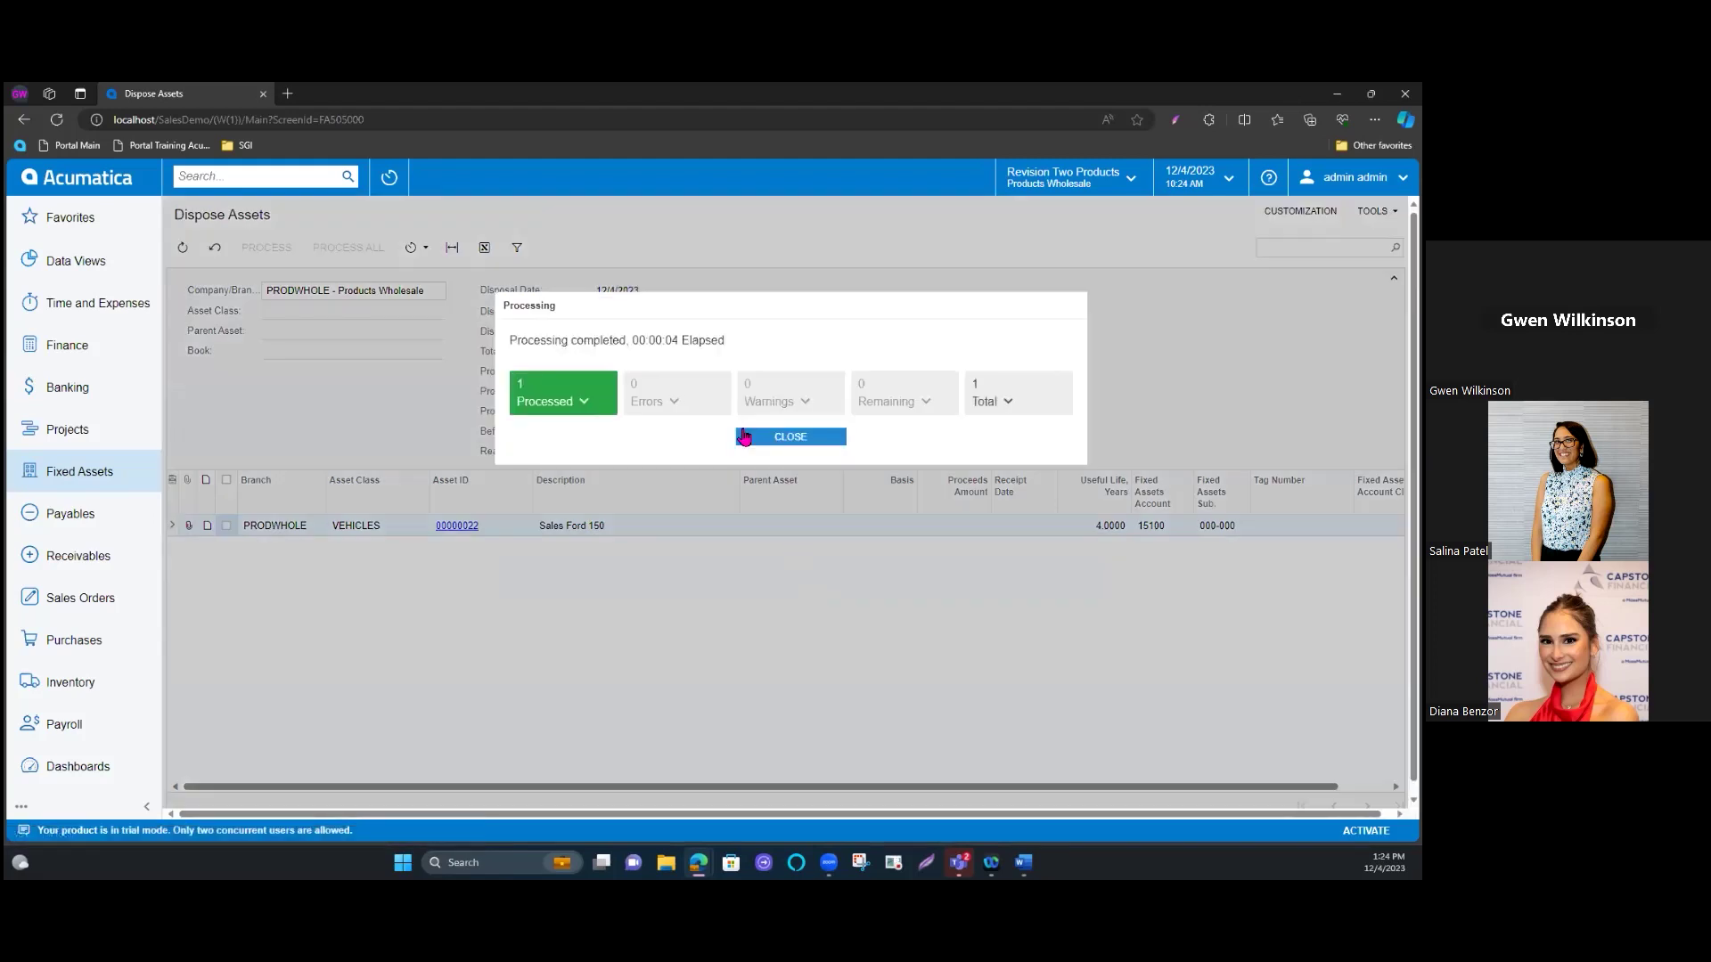
pyautogui.click(802, 440)
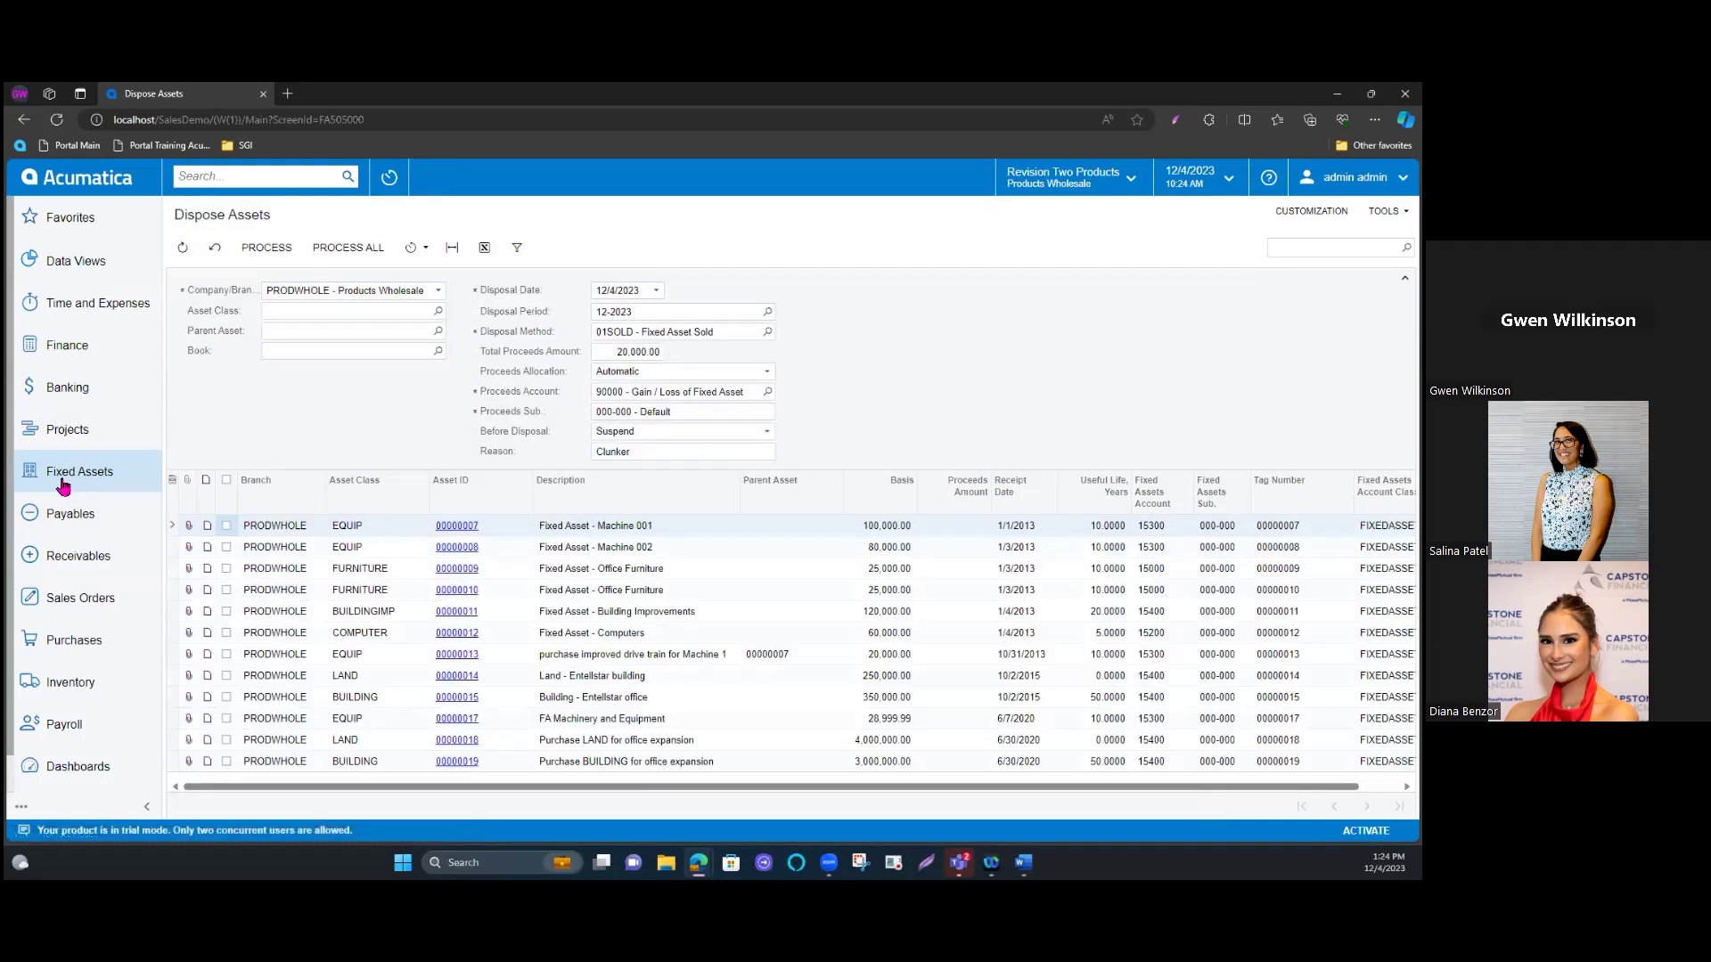
# Step: Check the Sales Ford 150 status in the Fixed Assets list and review the accounts and amounts of its disposal transaction
pyautogui.click(64, 479)
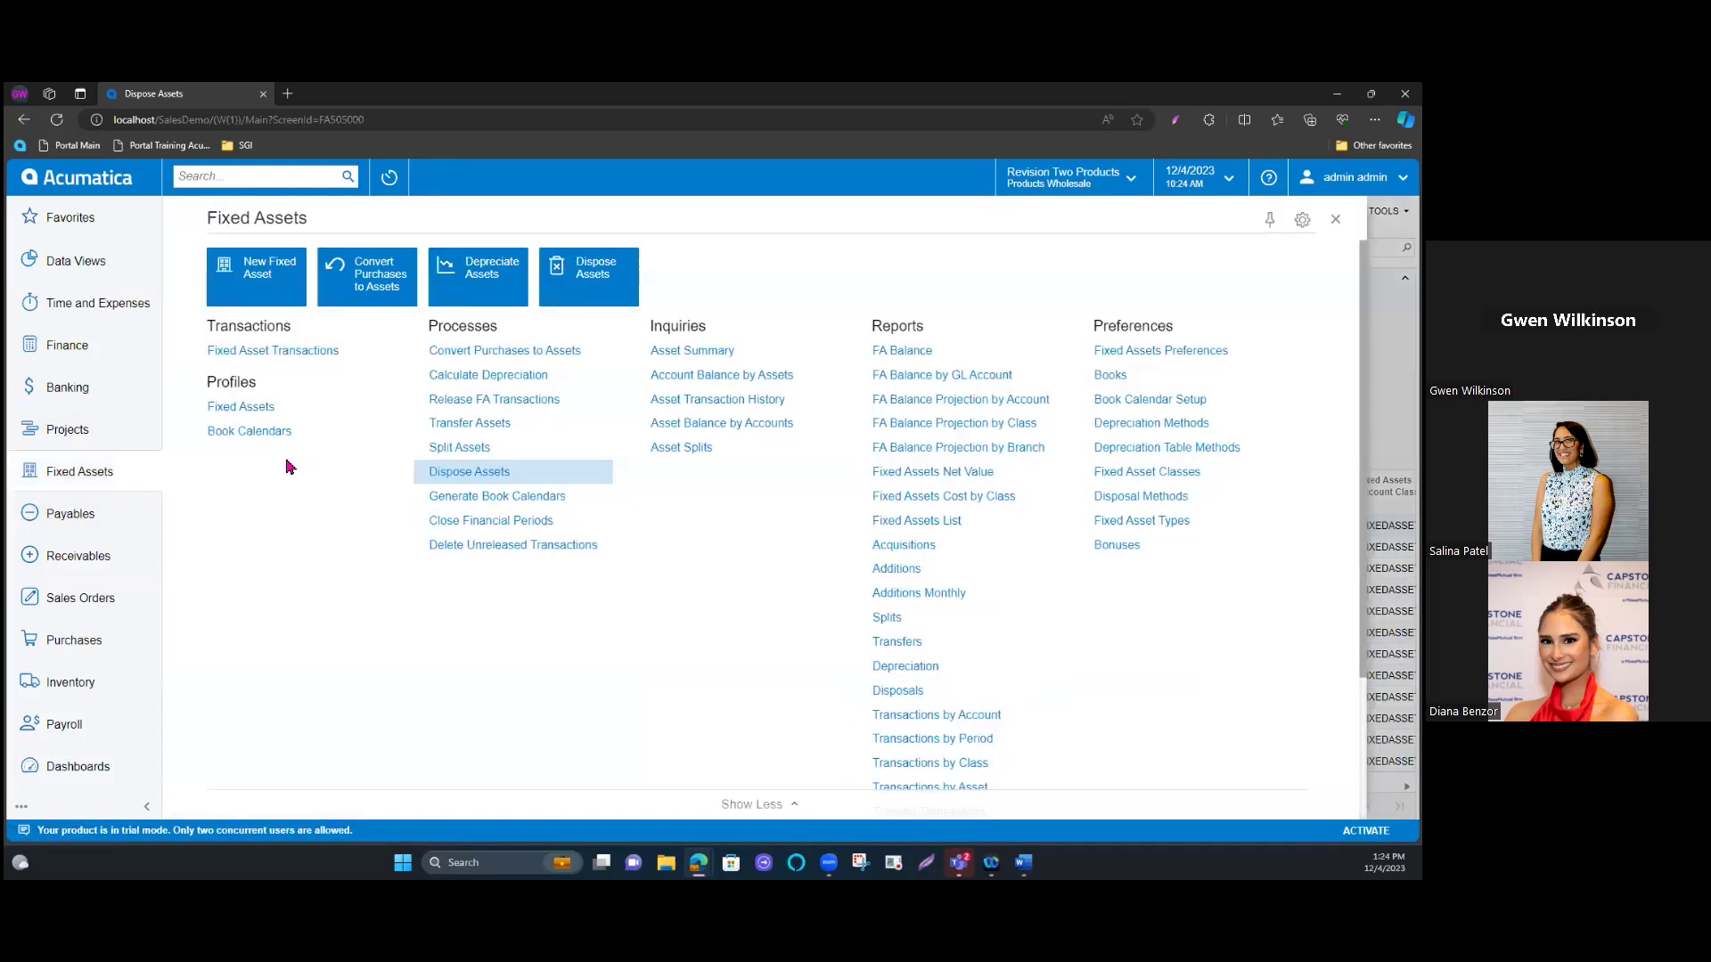
pyautogui.click(239, 410)
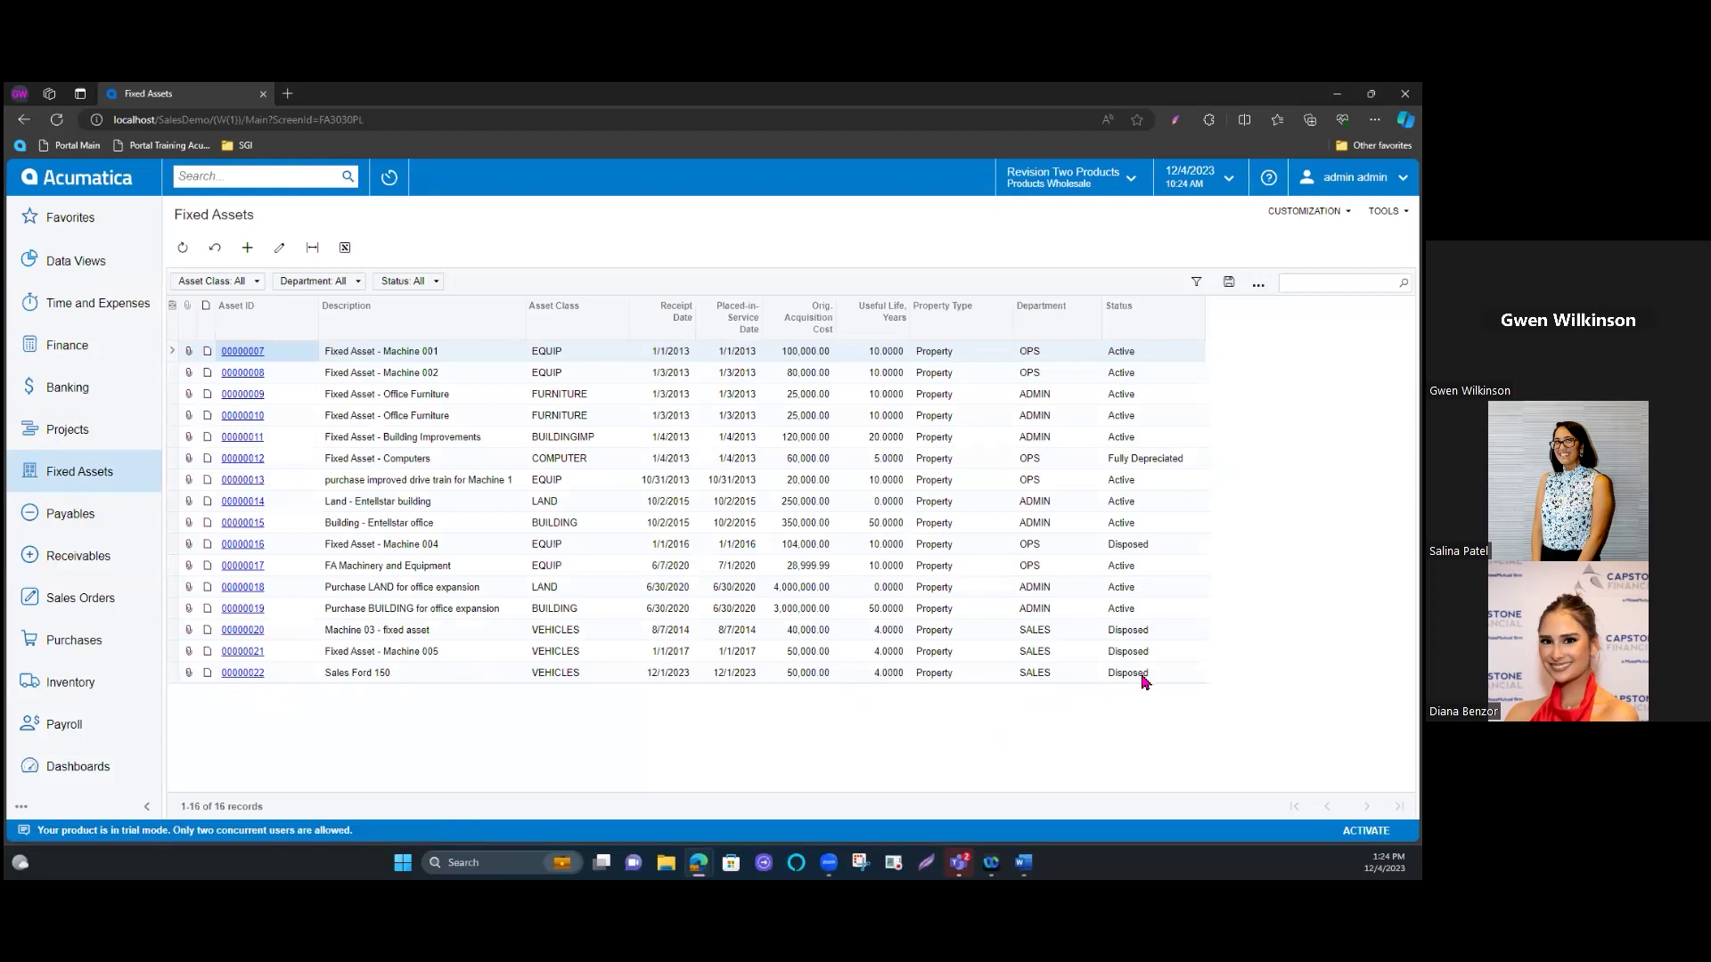
pyautogui.click(78, 473)
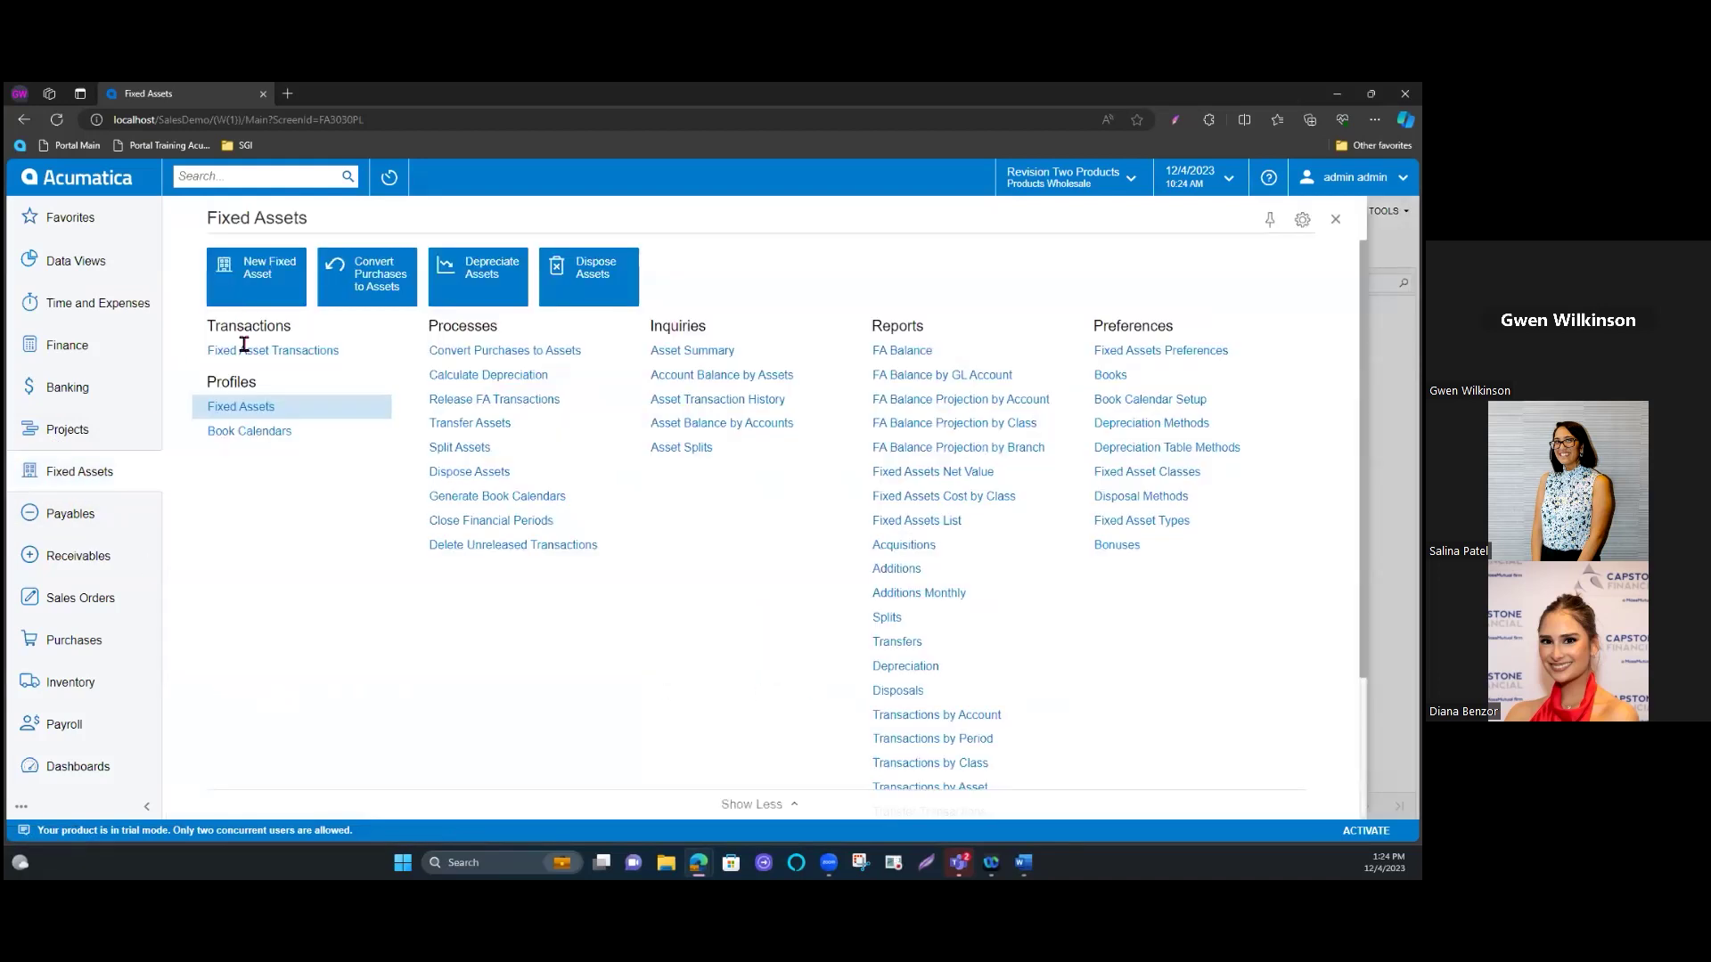
pyautogui.click(259, 357)
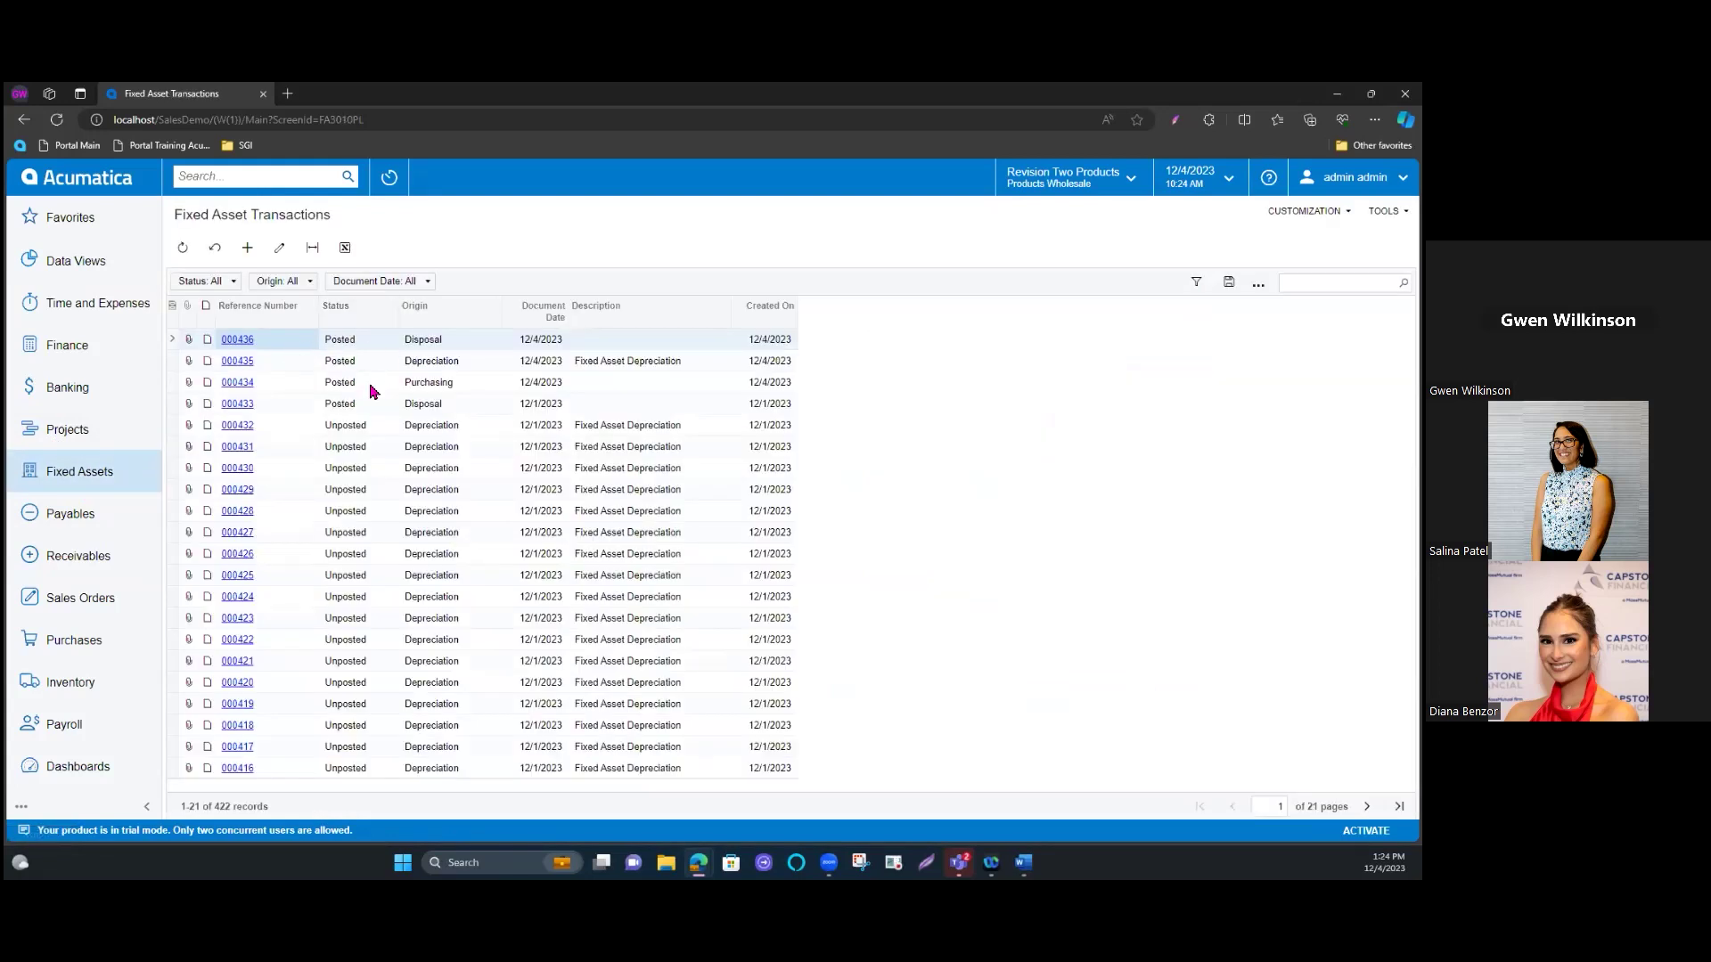
pyautogui.click(237, 340)
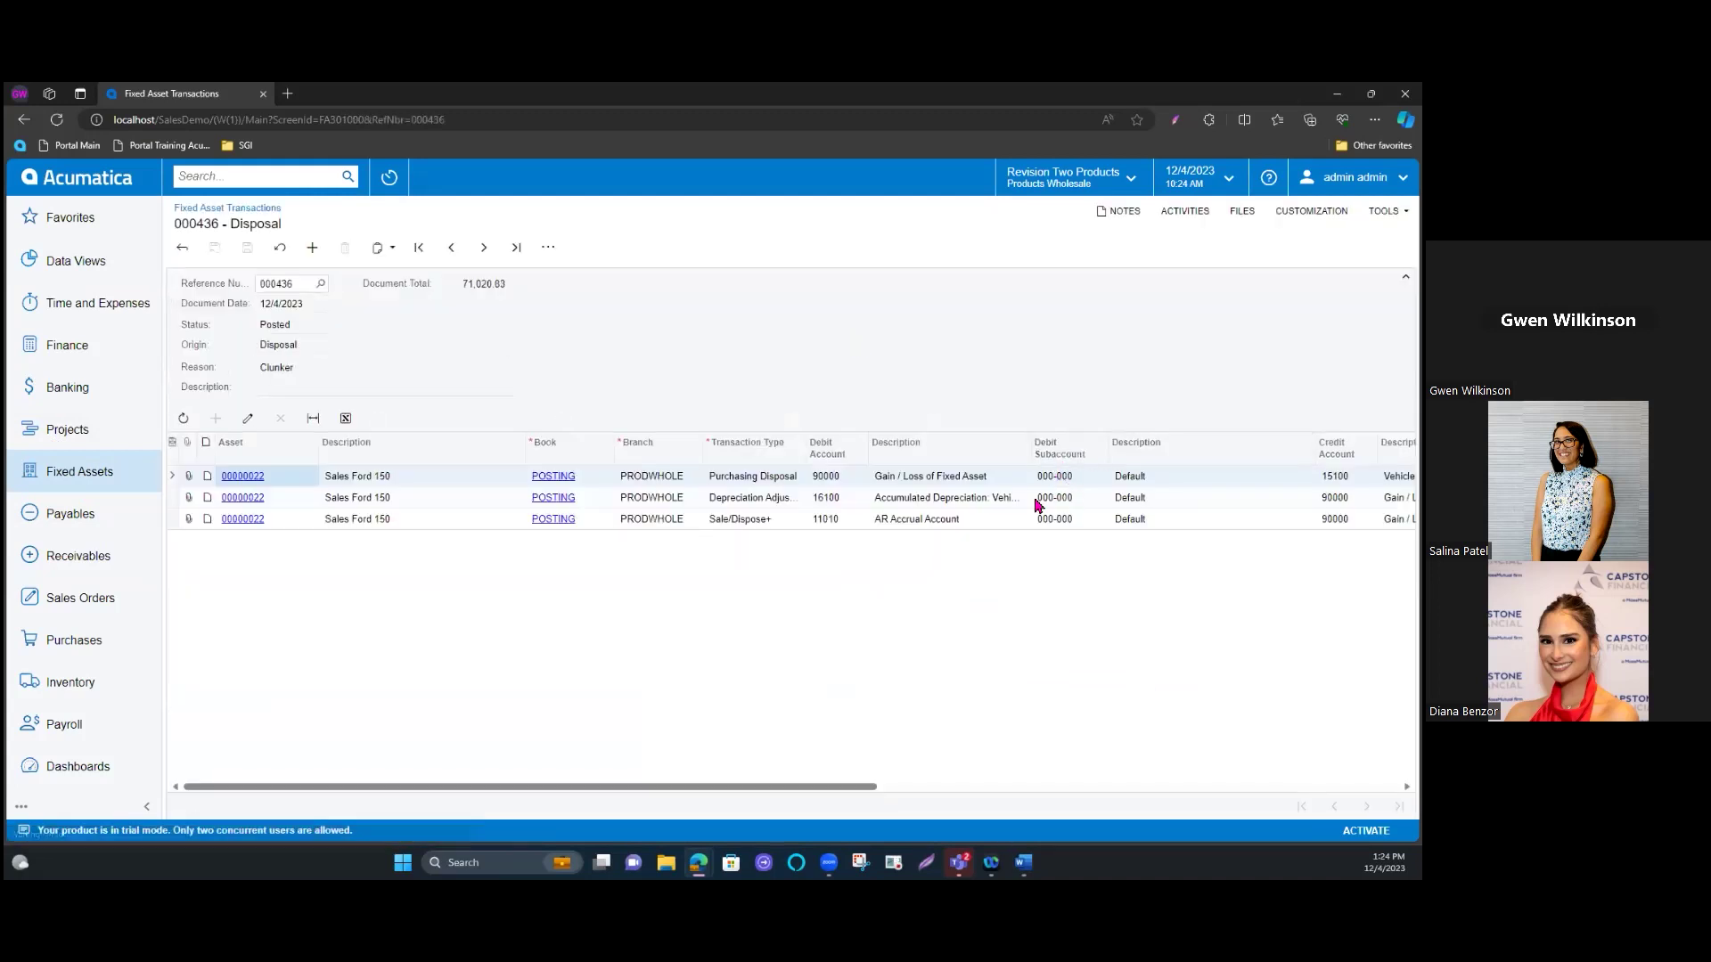
pyautogui.moveTo(848, 788); pyautogui.dragTo(1105, 788)
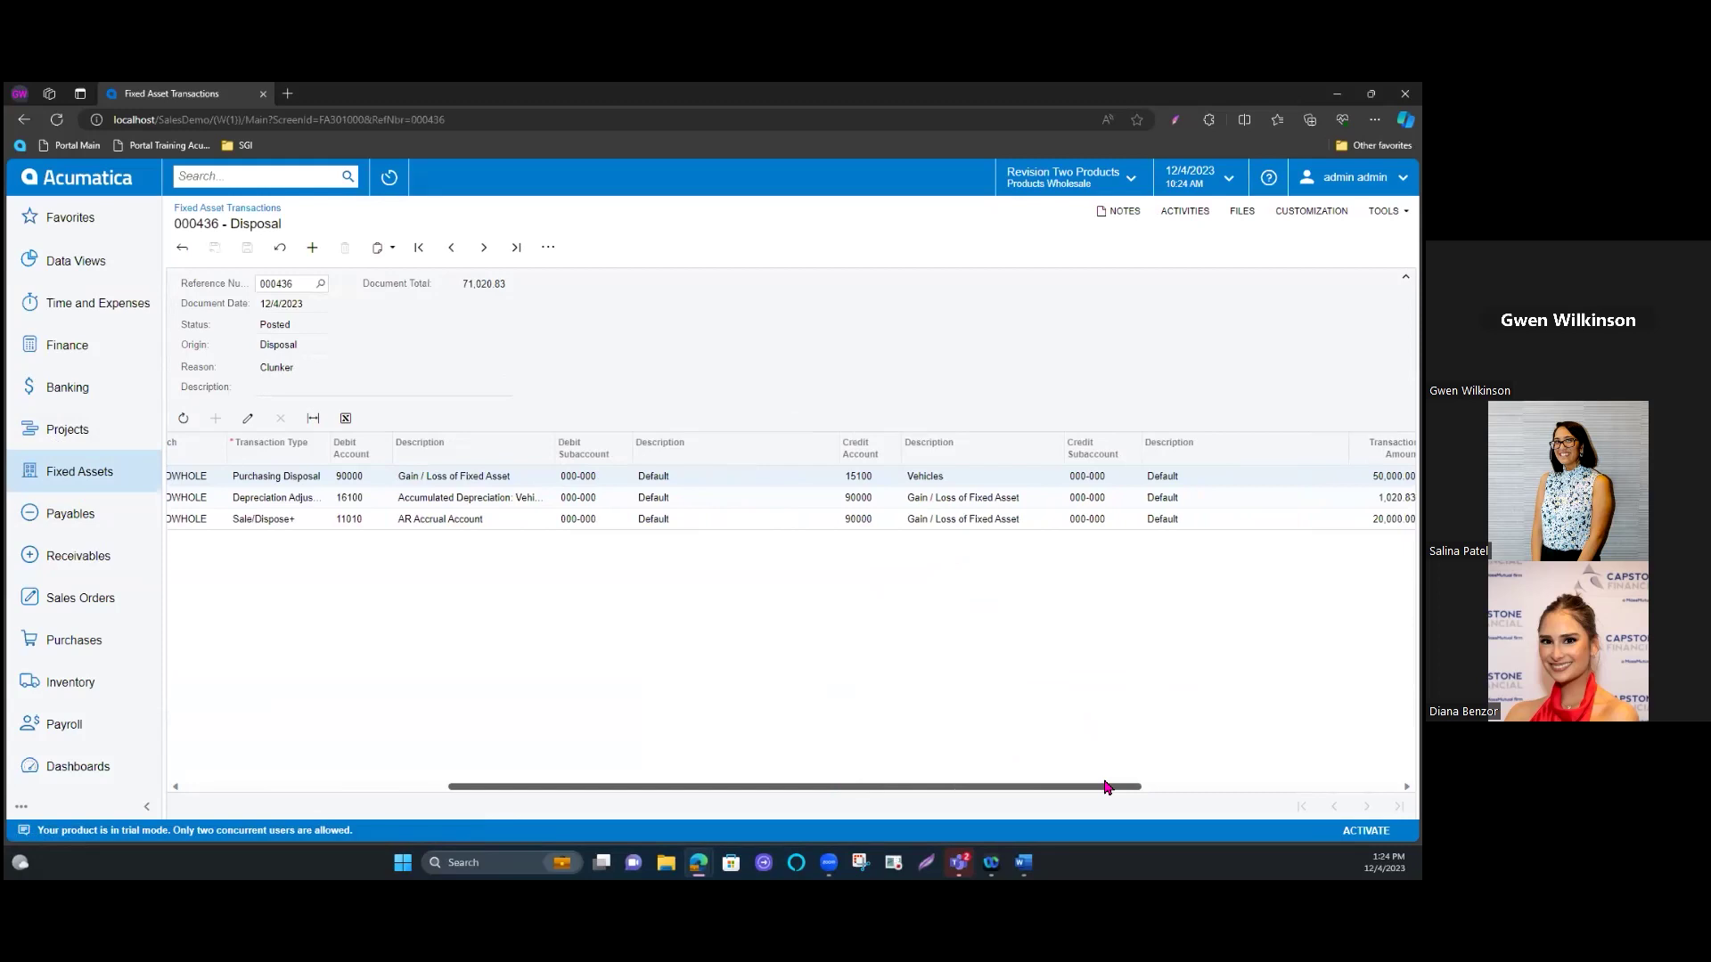
pyautogui.moveTo(1105, 788); pyautogui.dragTo(634, 787)
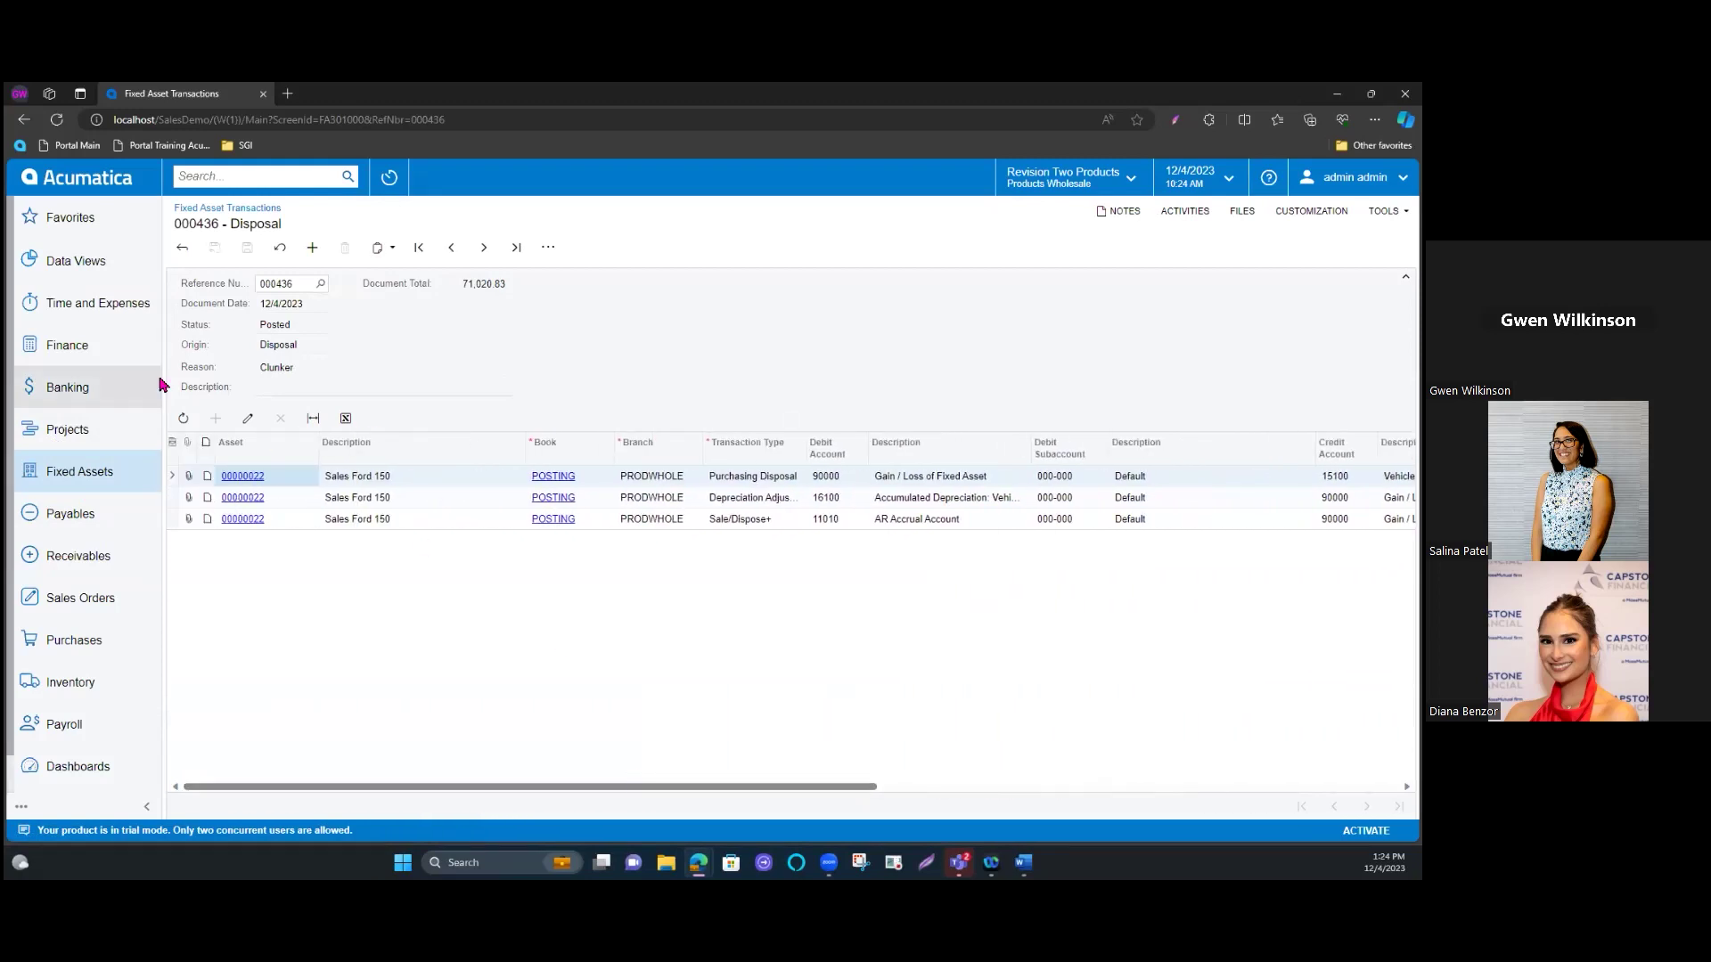
# Step: Open the Close Financial Periods process for fixed assets, check period 04-2013 for unreleased documents, and process its closing
pyautogui.click(84, 480)
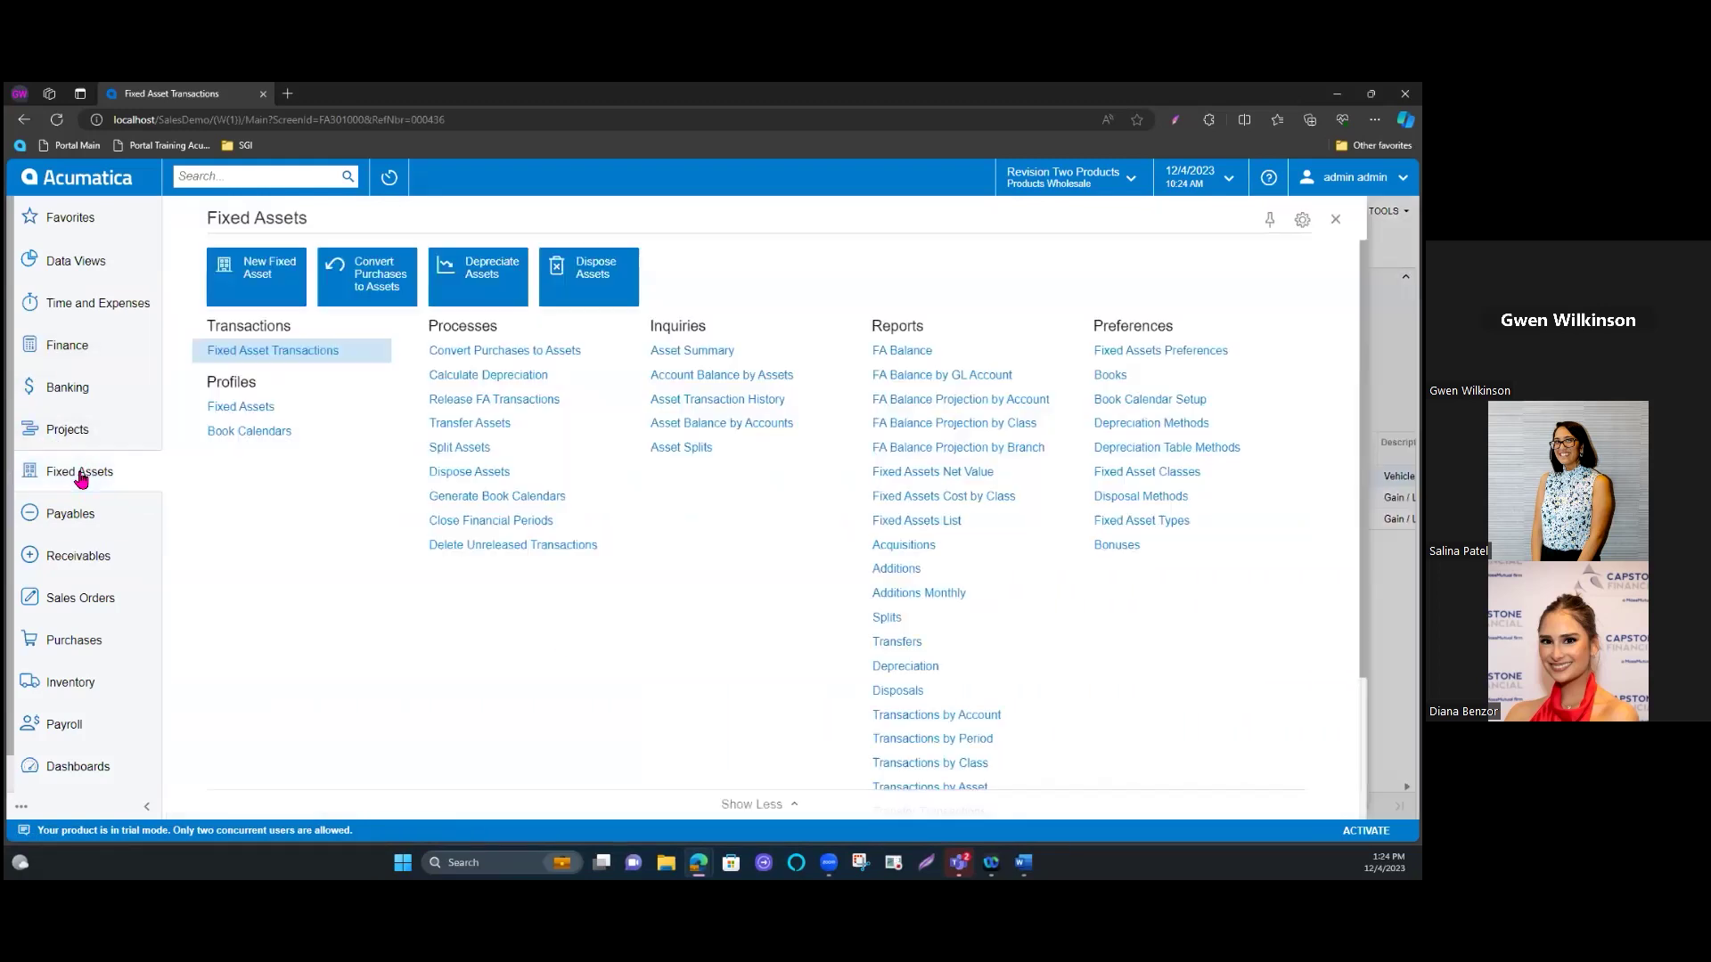
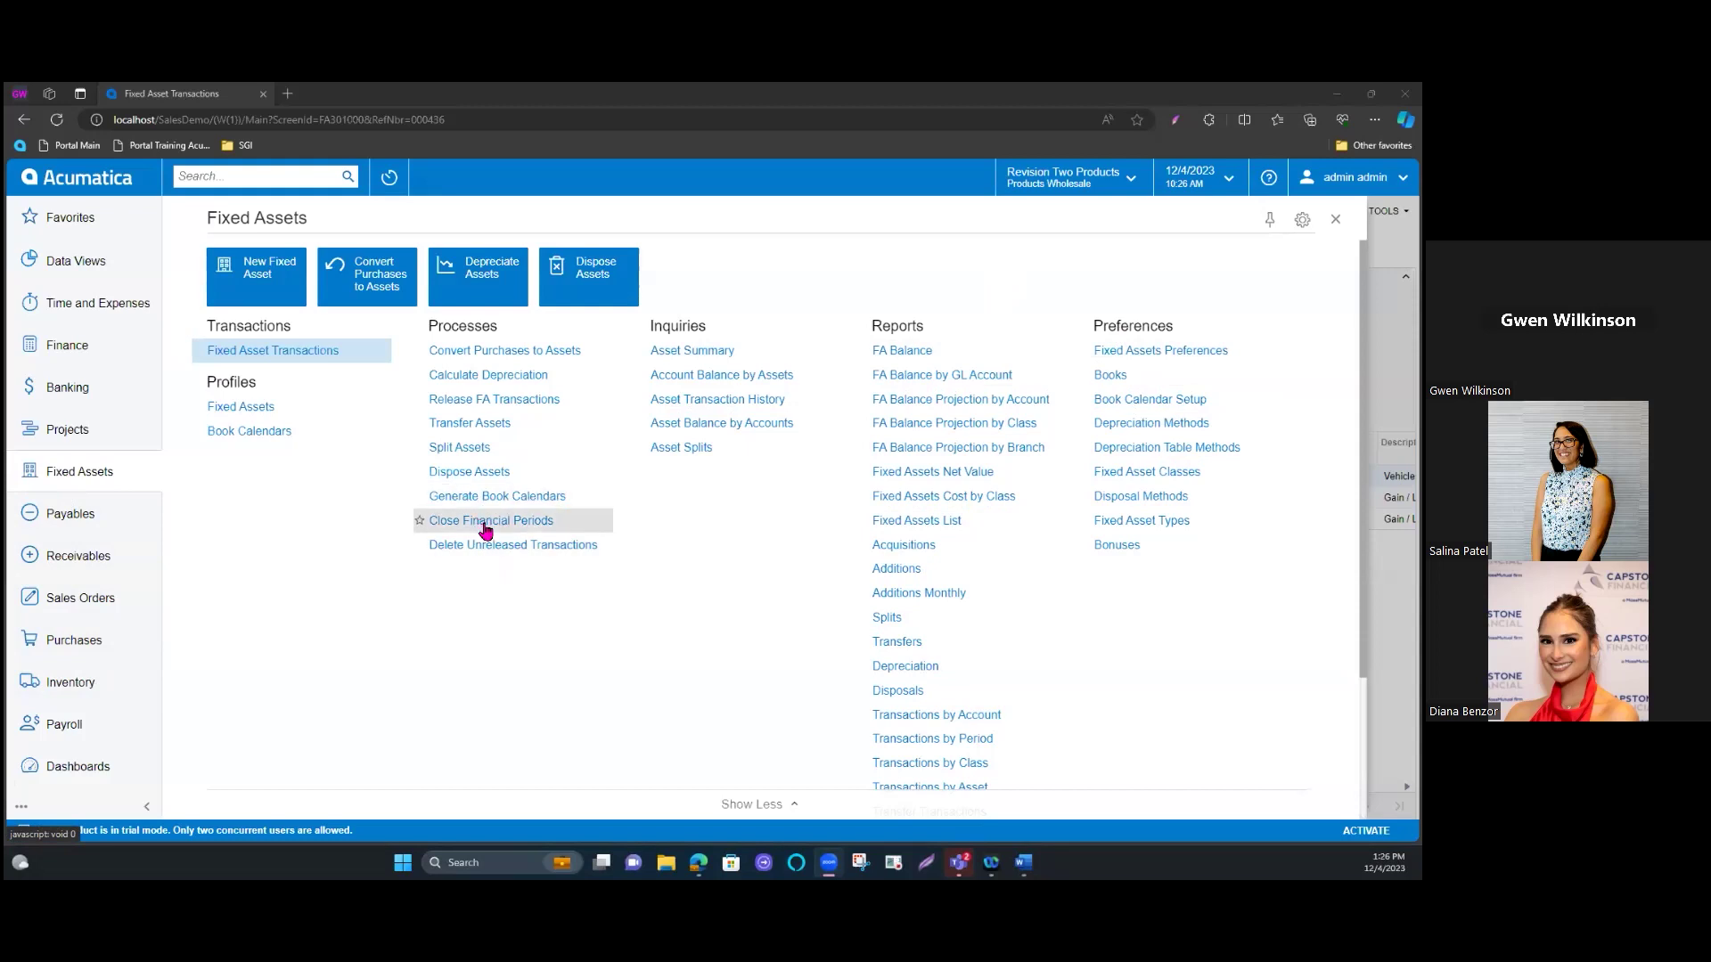
pyautogui.click(485, 530)
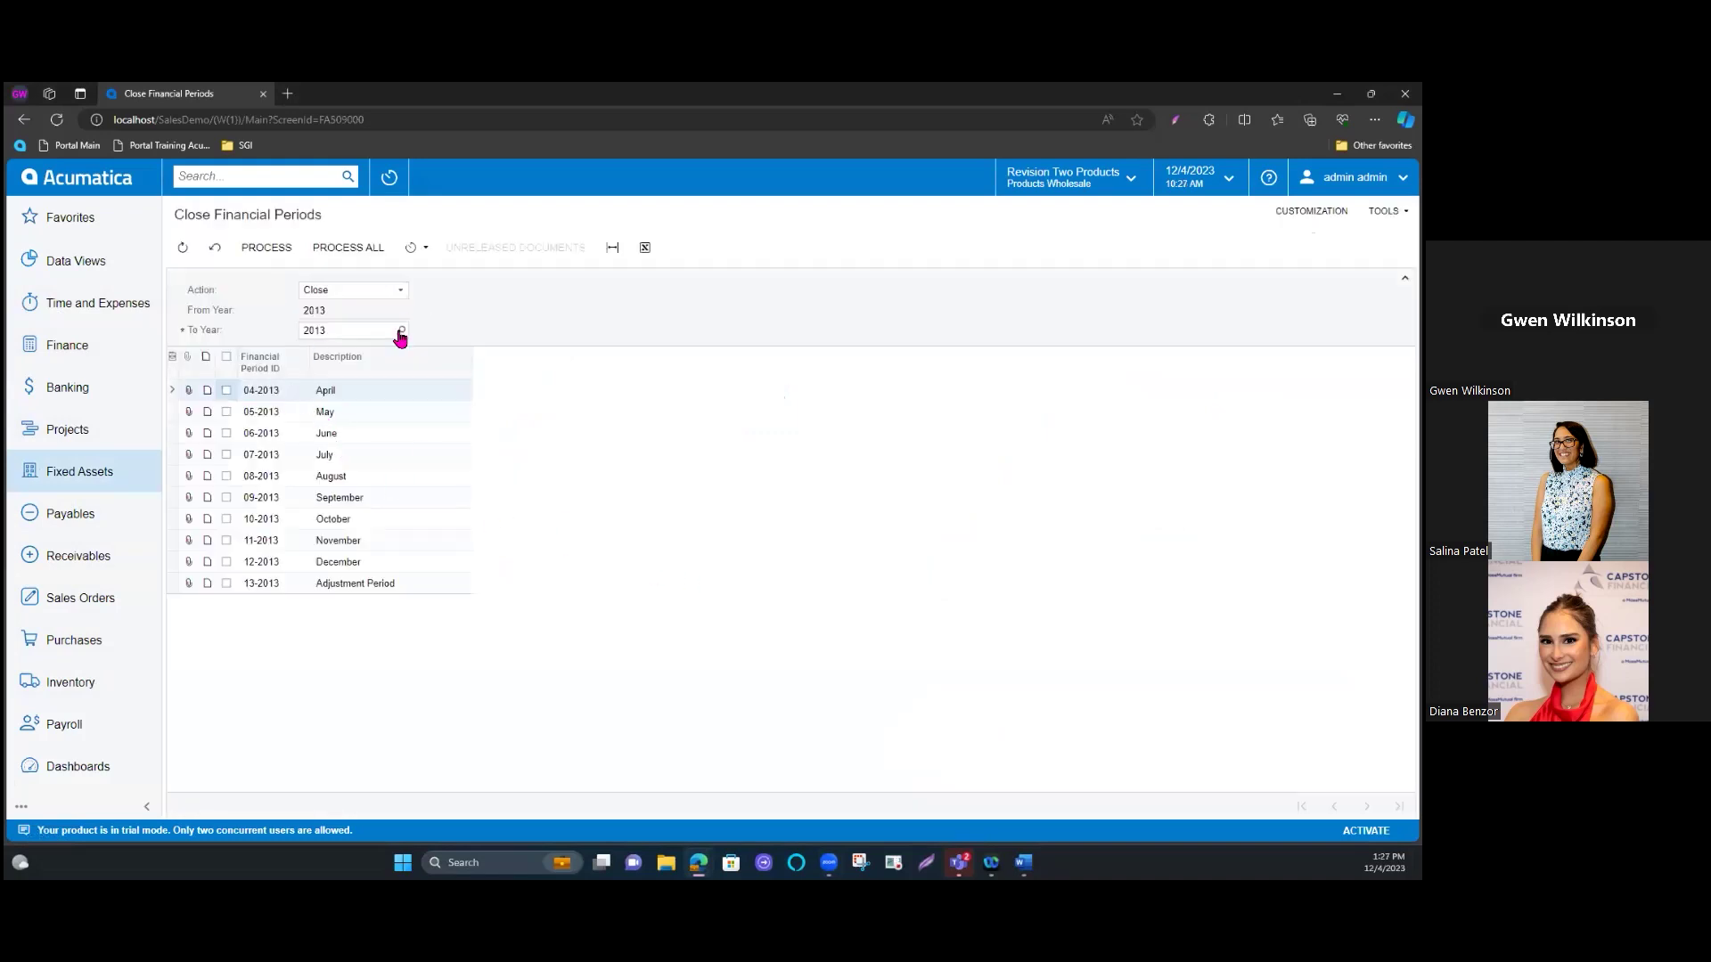
pyautogui.click(226, 391)
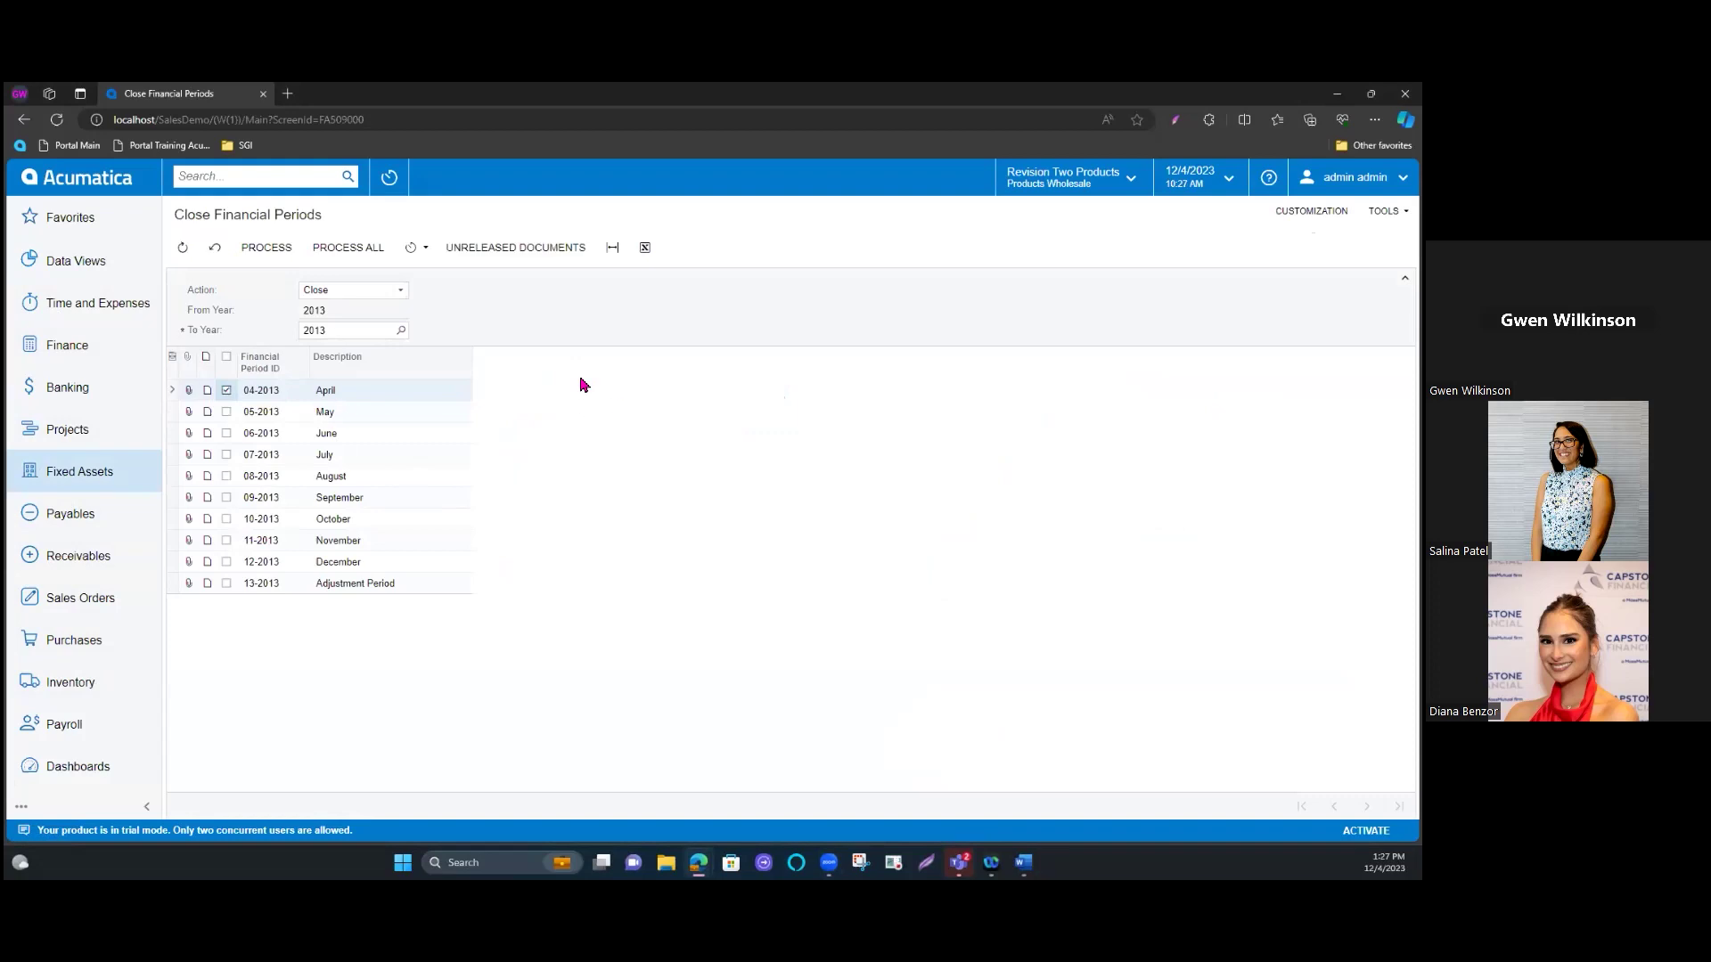
pyautogui.click(523, 255)
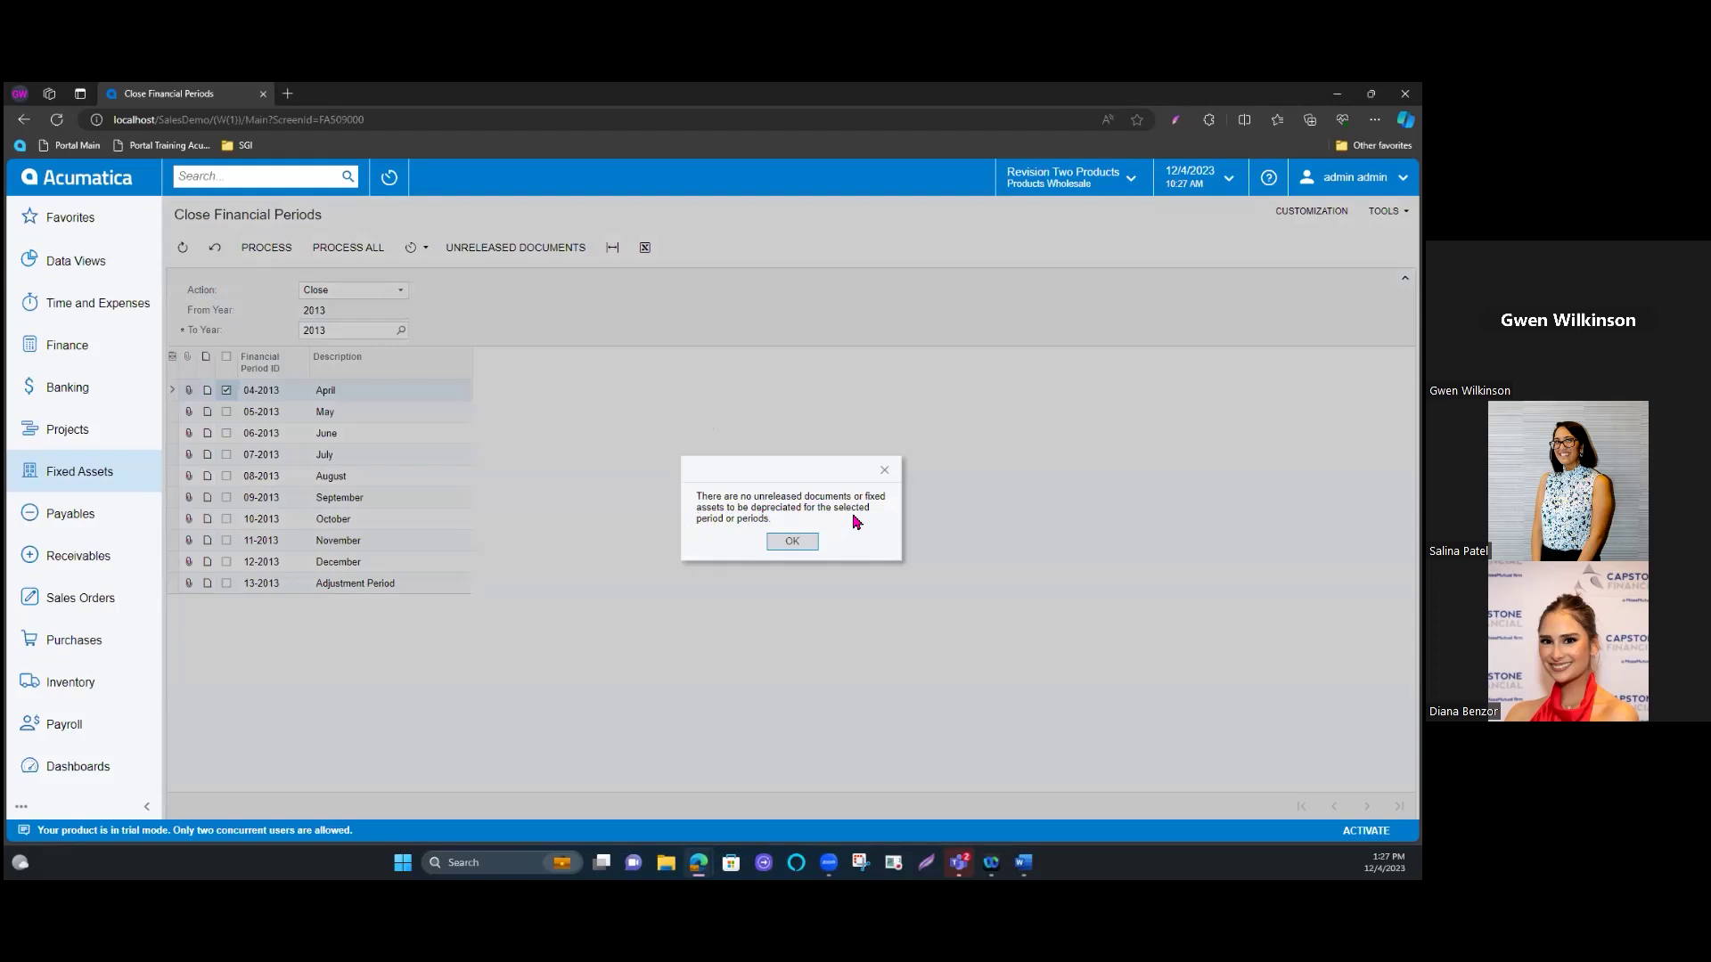
pyautogui.click(791, 540)
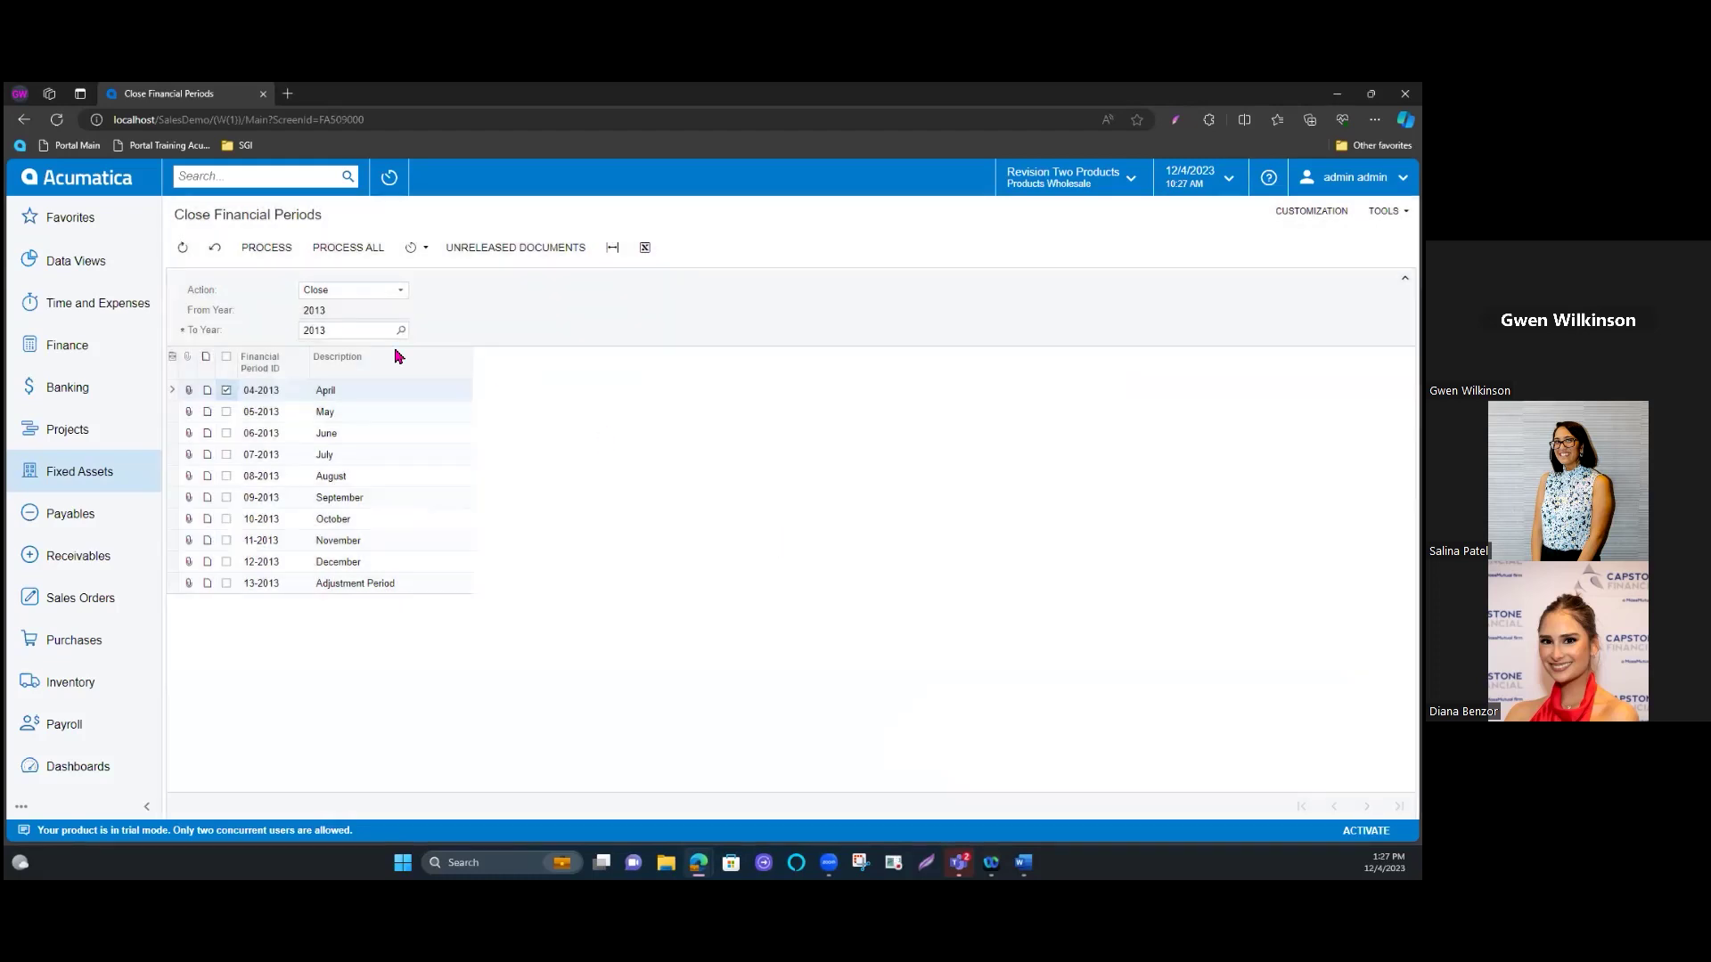
pyautogui.click(259, 251)
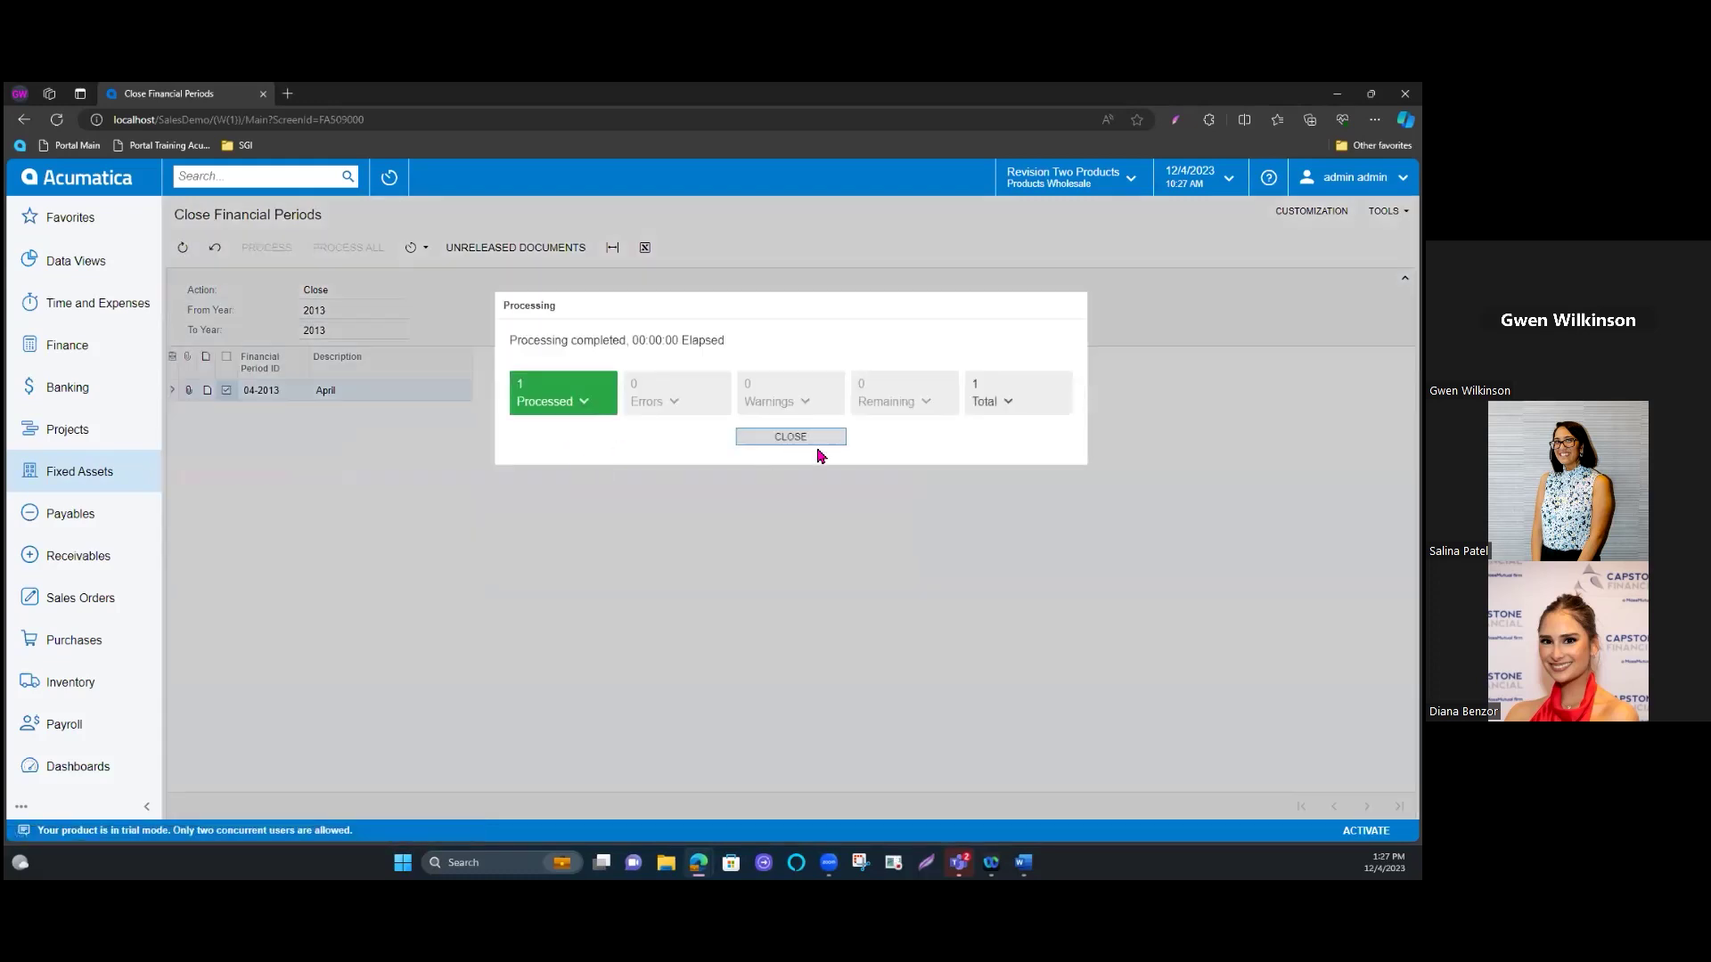
# Step: Close the processing summary and check the 2013 financial year in the Master Financial Calendar for periods closed in FA
pyautogui.click(809, 441)
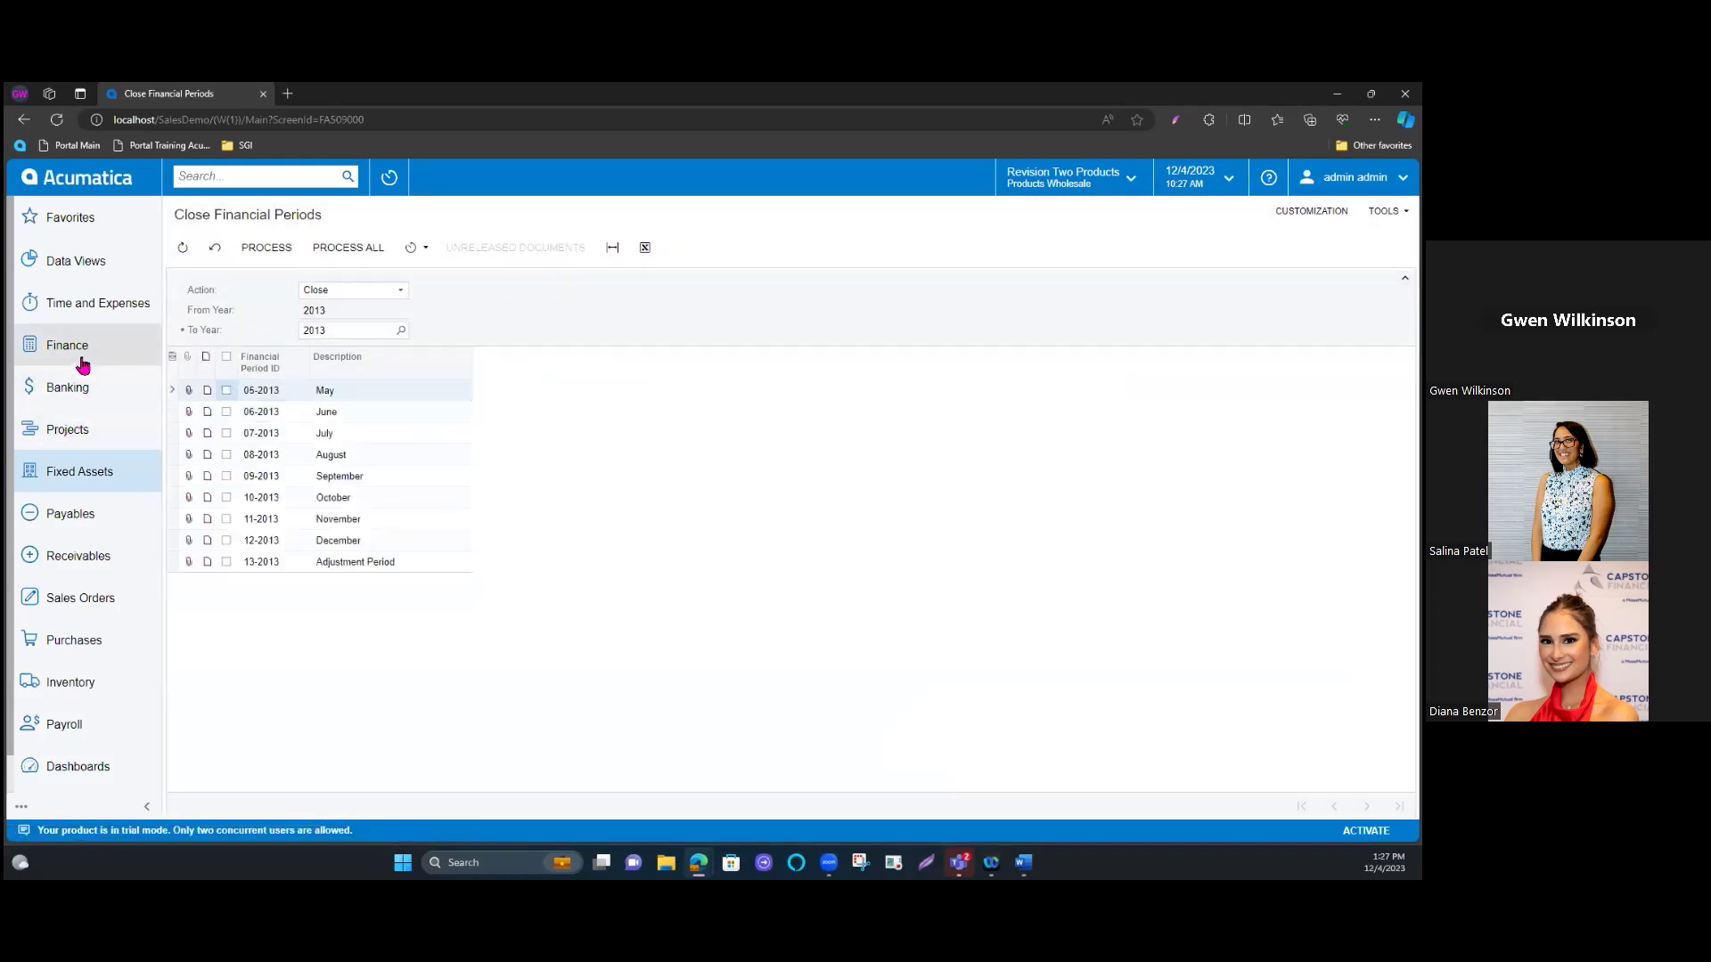
pyautogui.click(73, 348)
pyautogui.click(315, 456)
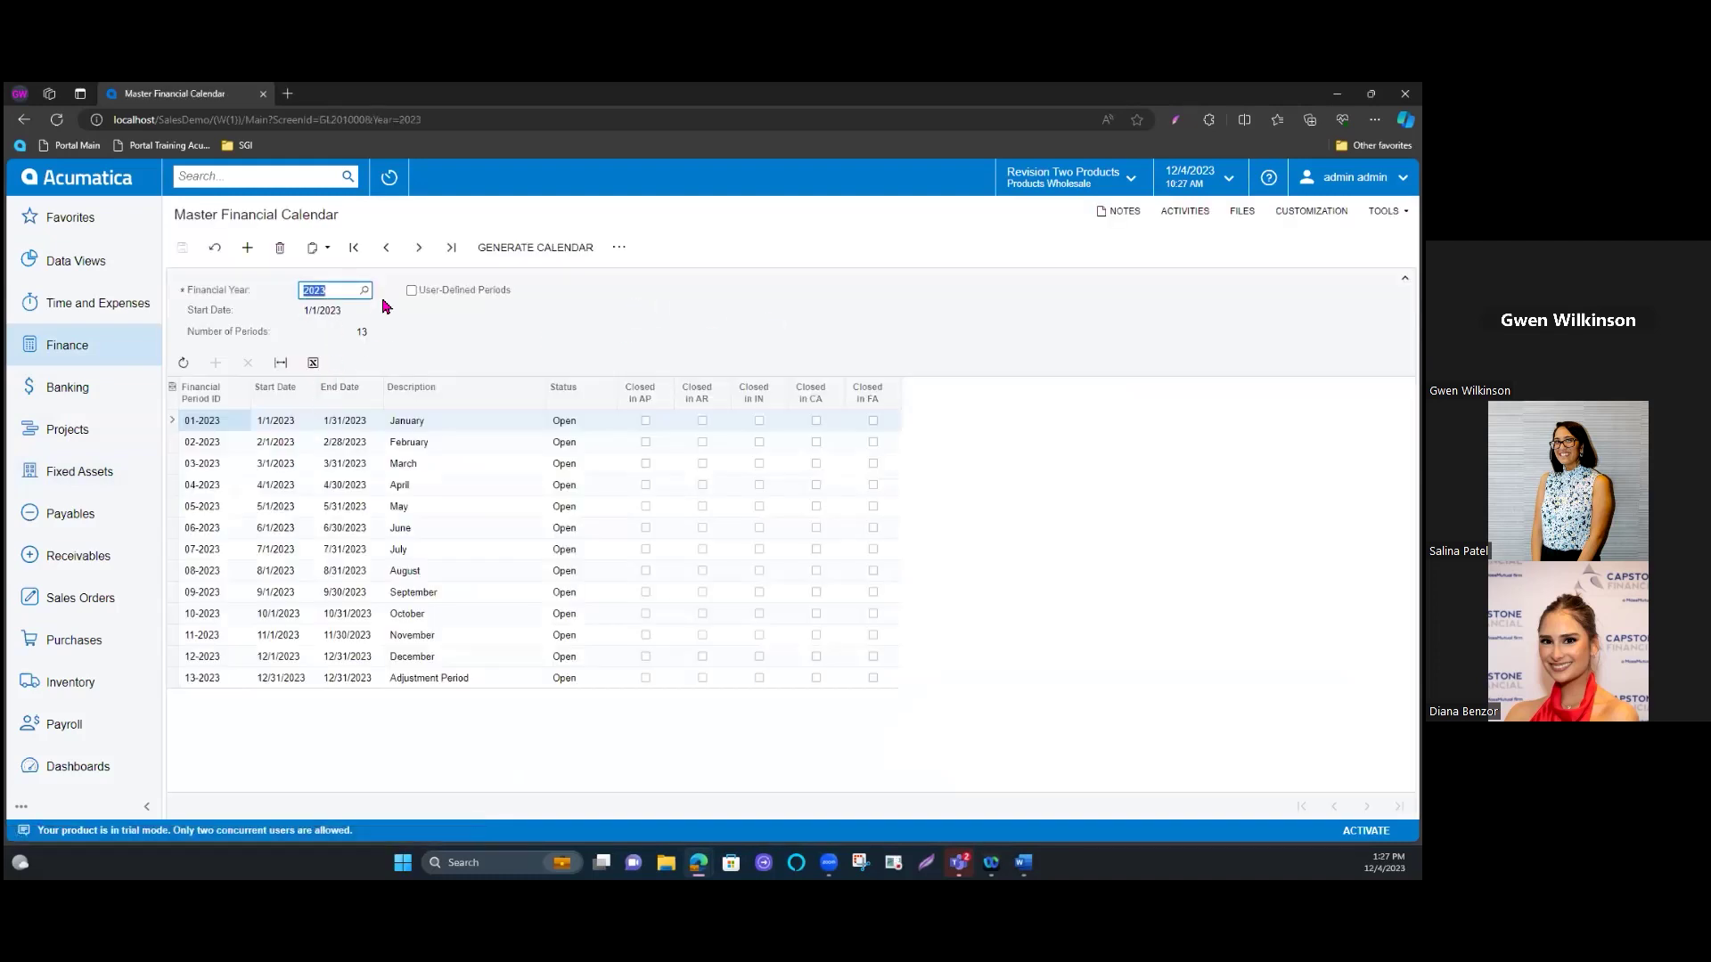
pyautogui.click(363, 292)
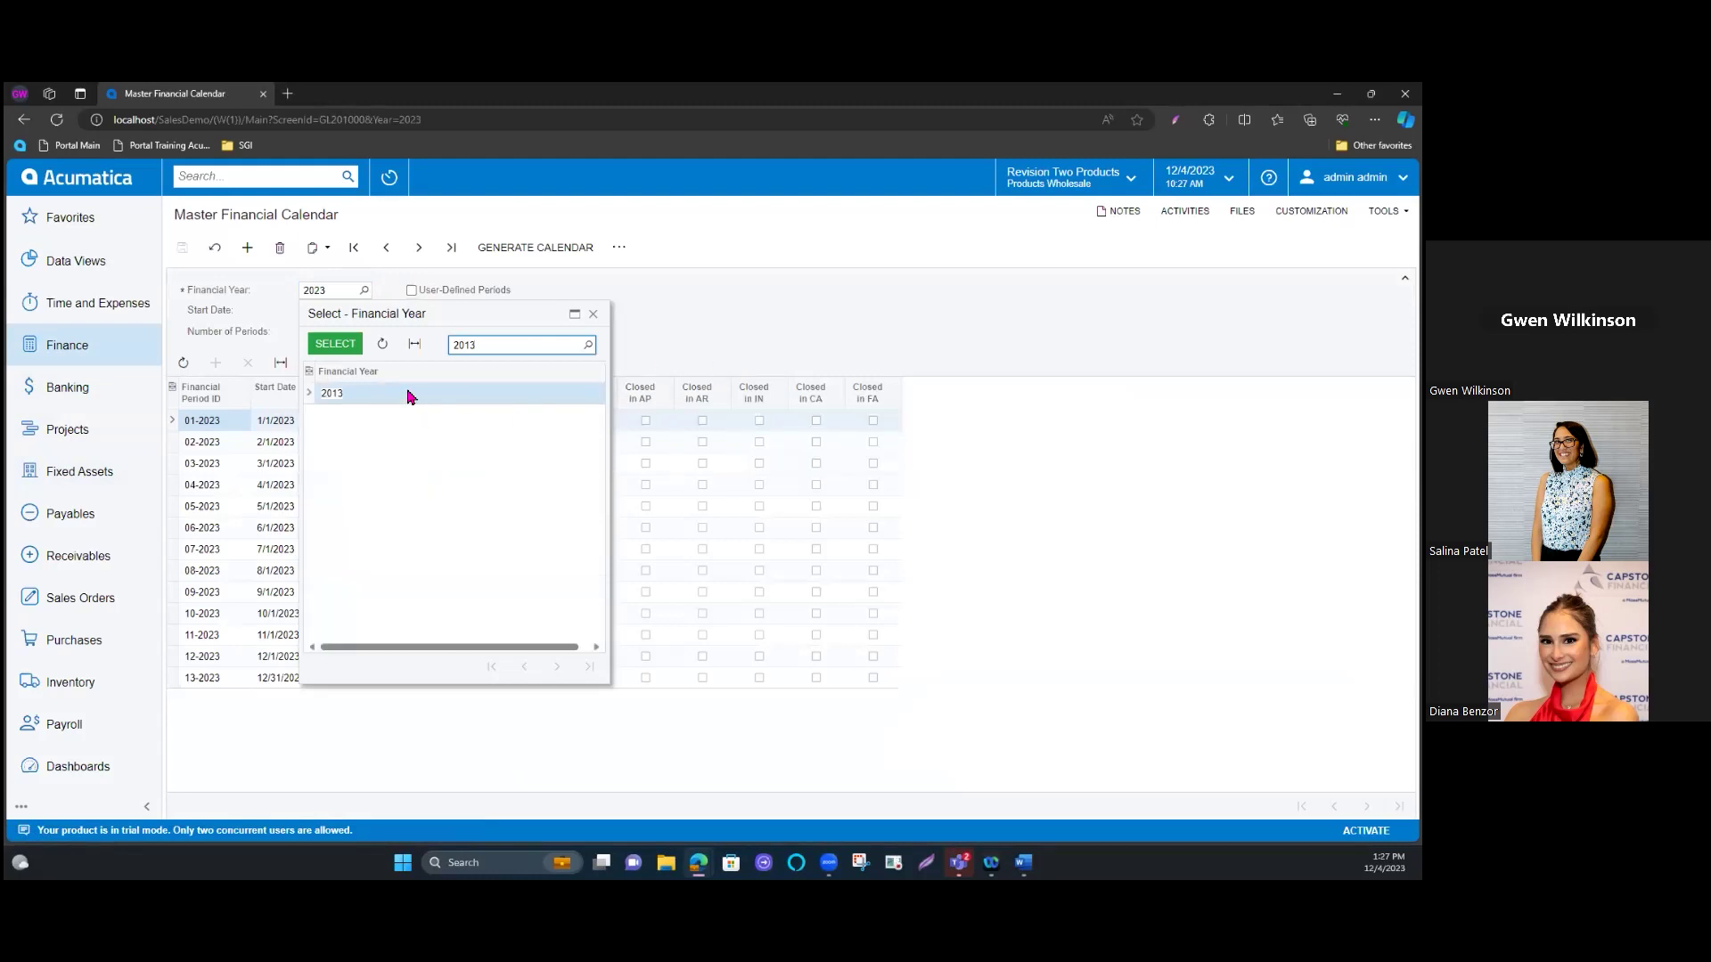
pyautogui.doubleClick(408, 393)
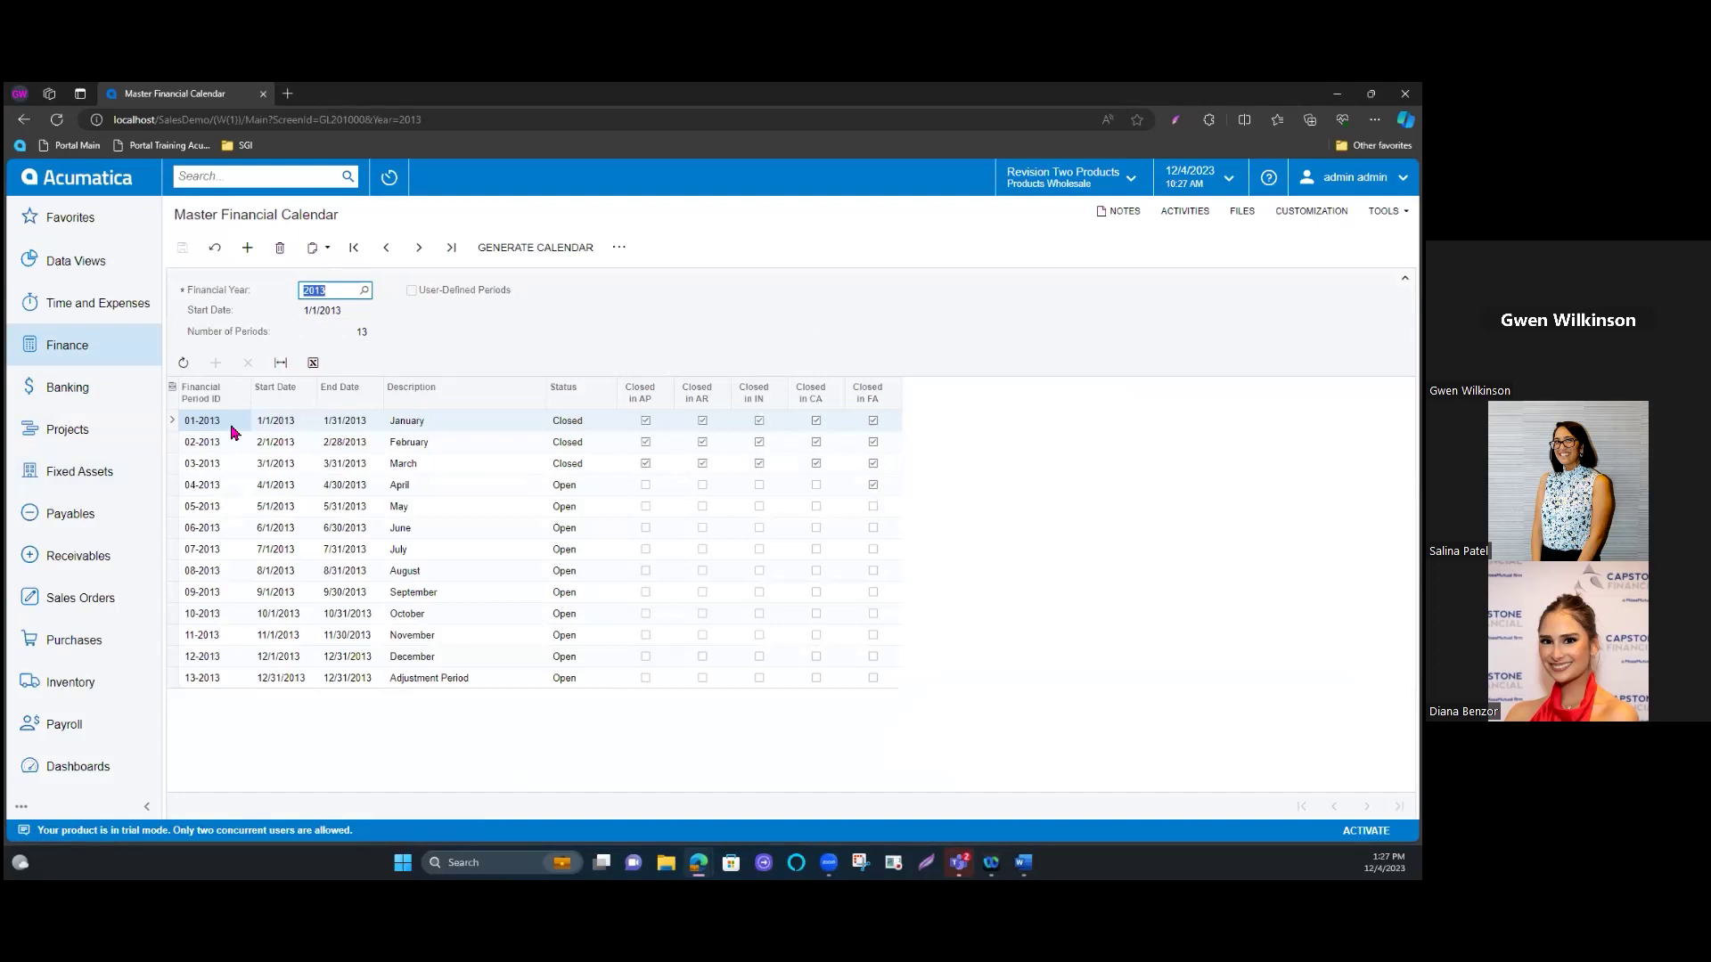
# Step: Open the Fixed Assets list and review the assets' classes, useful lives and statuses
pyautogui.click(77, 346)
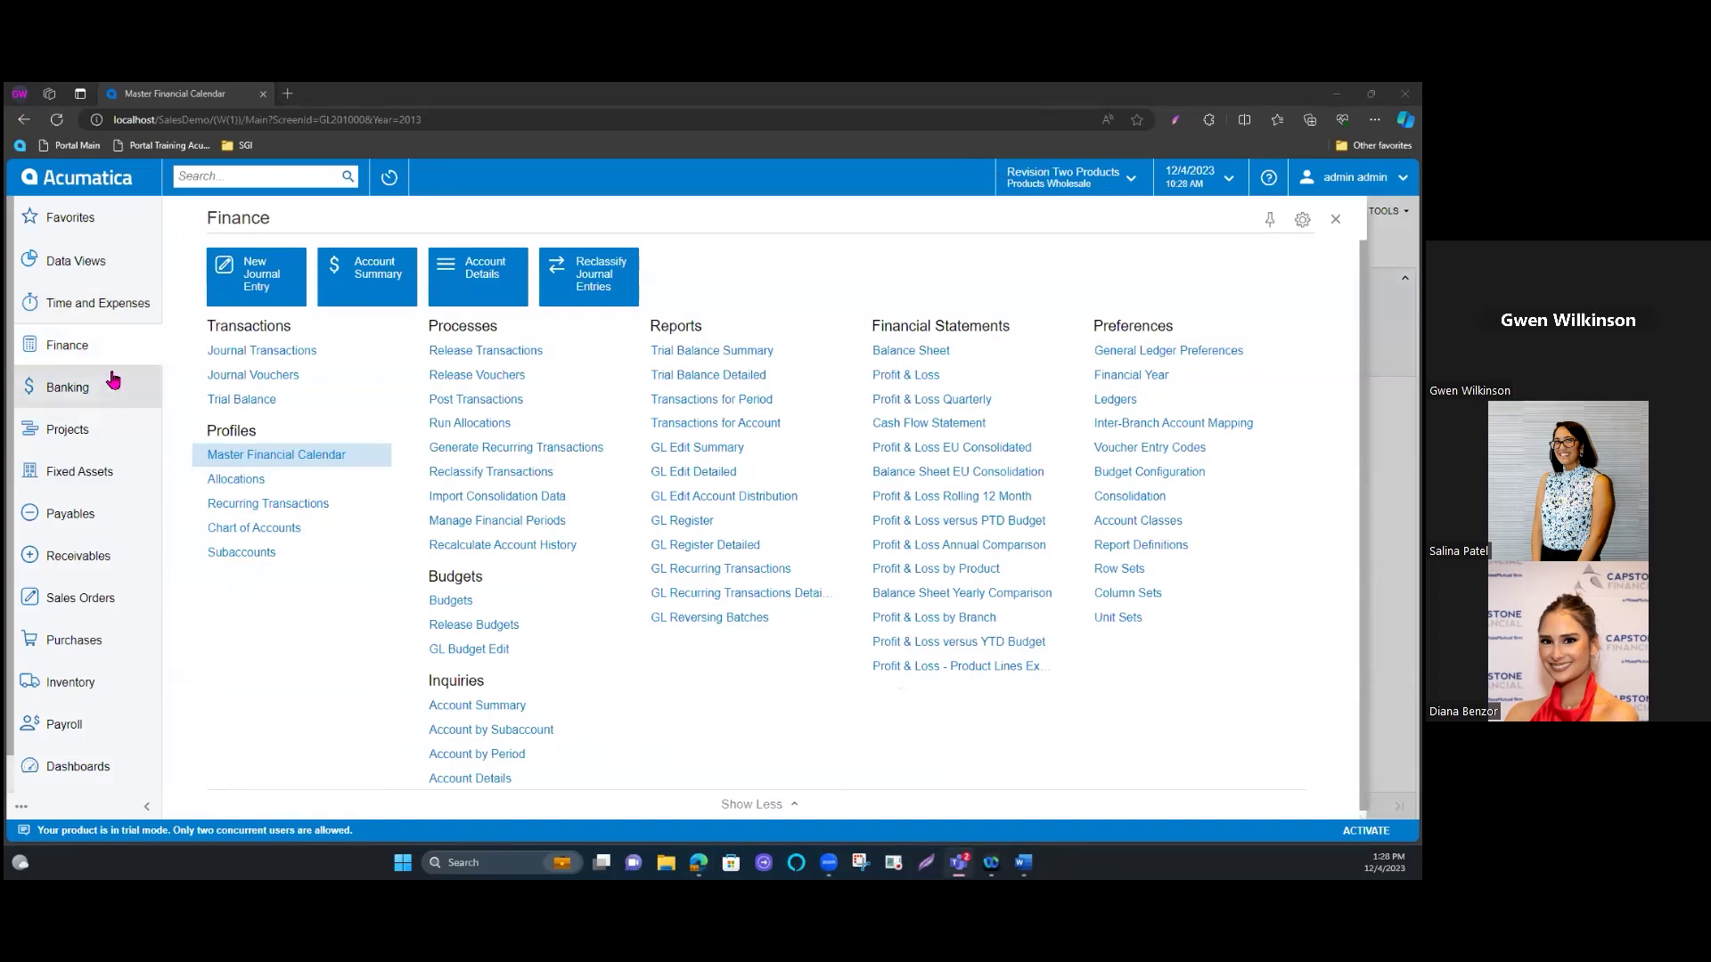
pyautogui.click(89, 473)
pyautogui.click(254, 410)
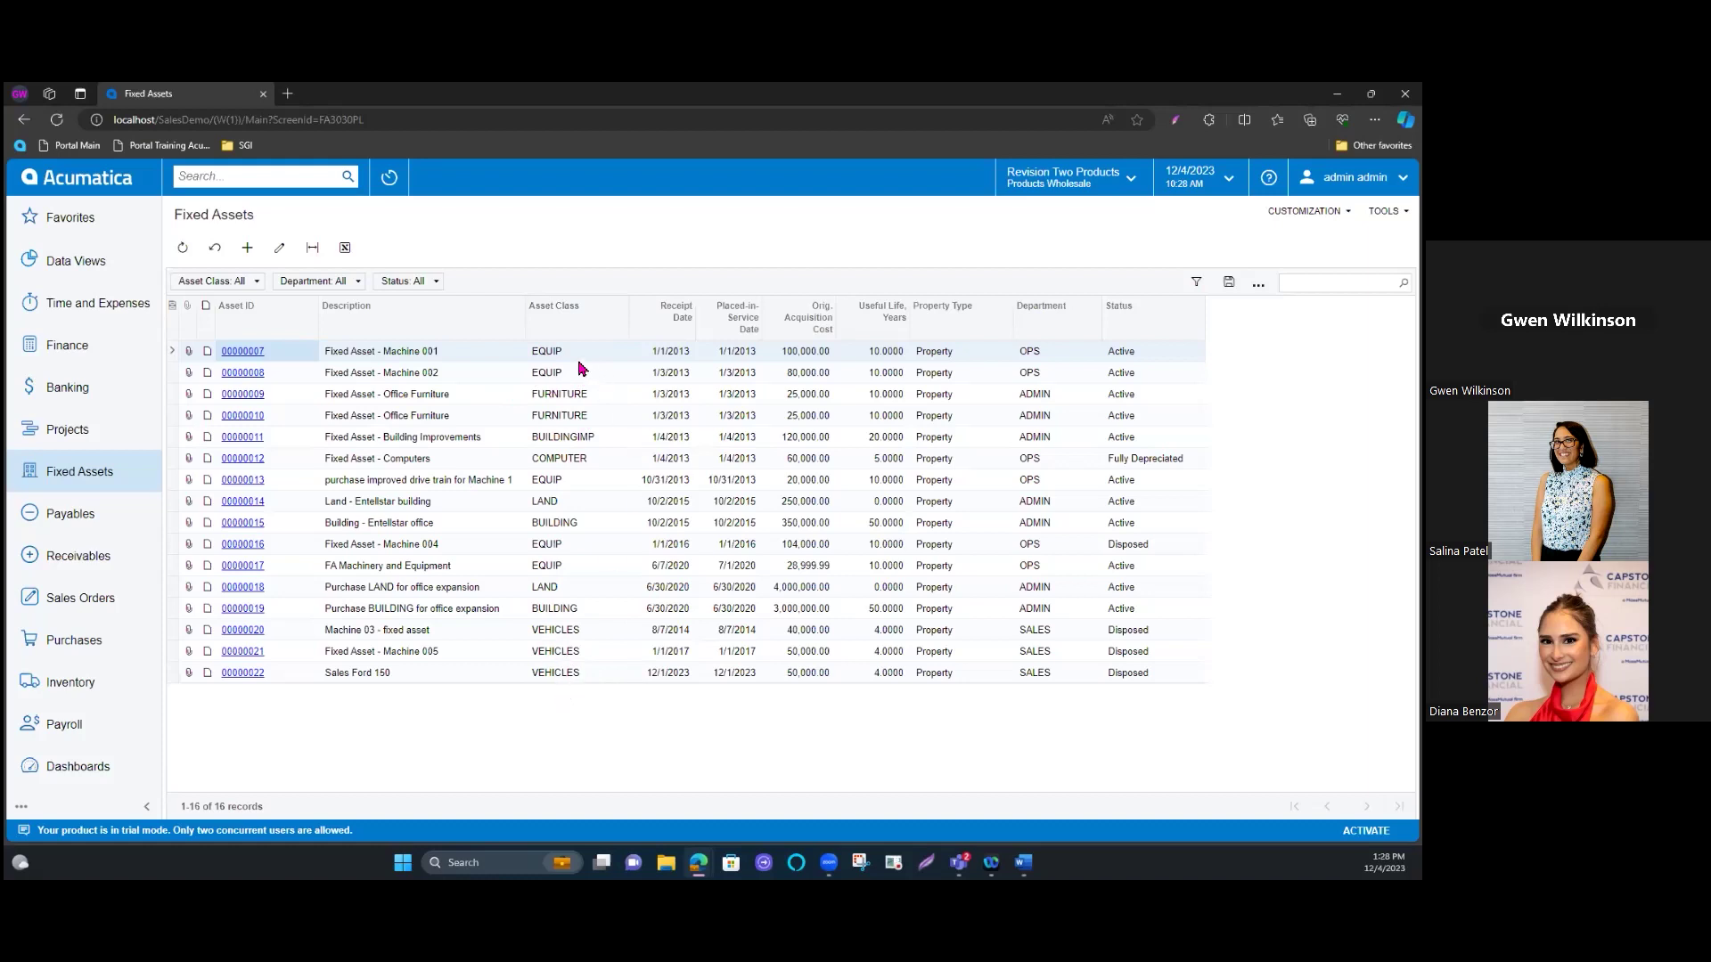
# Step: Open the Books preferences for fixed assets and review the posting and non-posting books
pyautogui.click(89, 479)
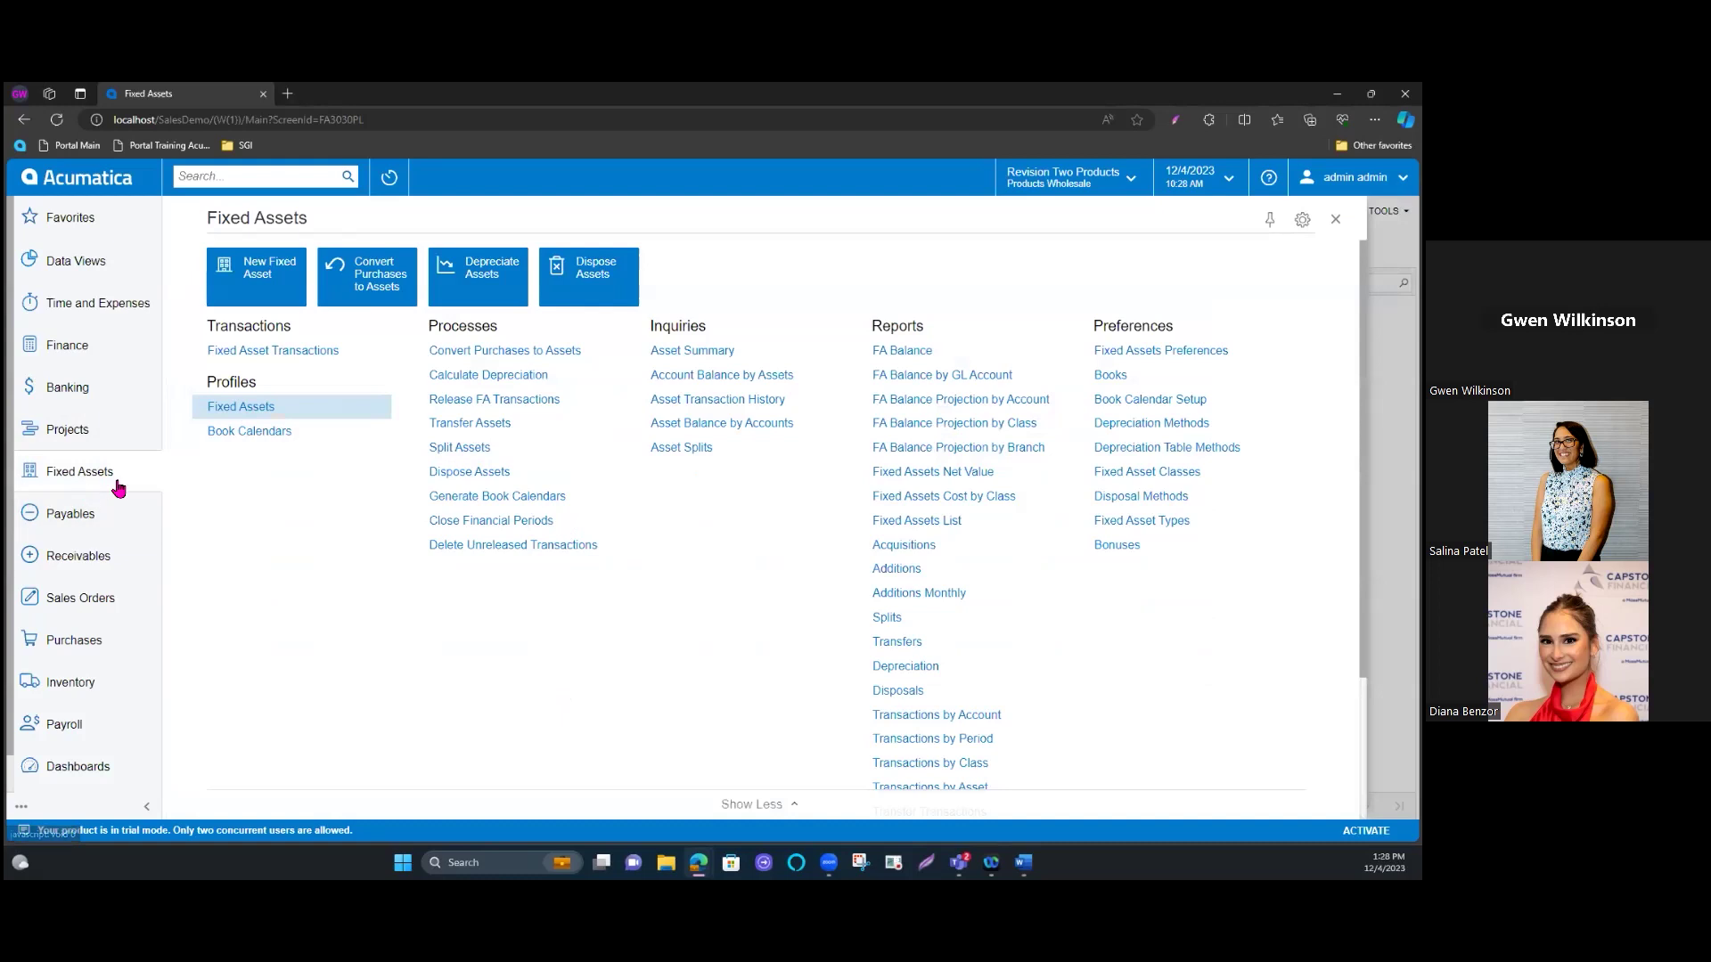
pyautogui.click(112, 481)
pyautogui.click(82, 472)
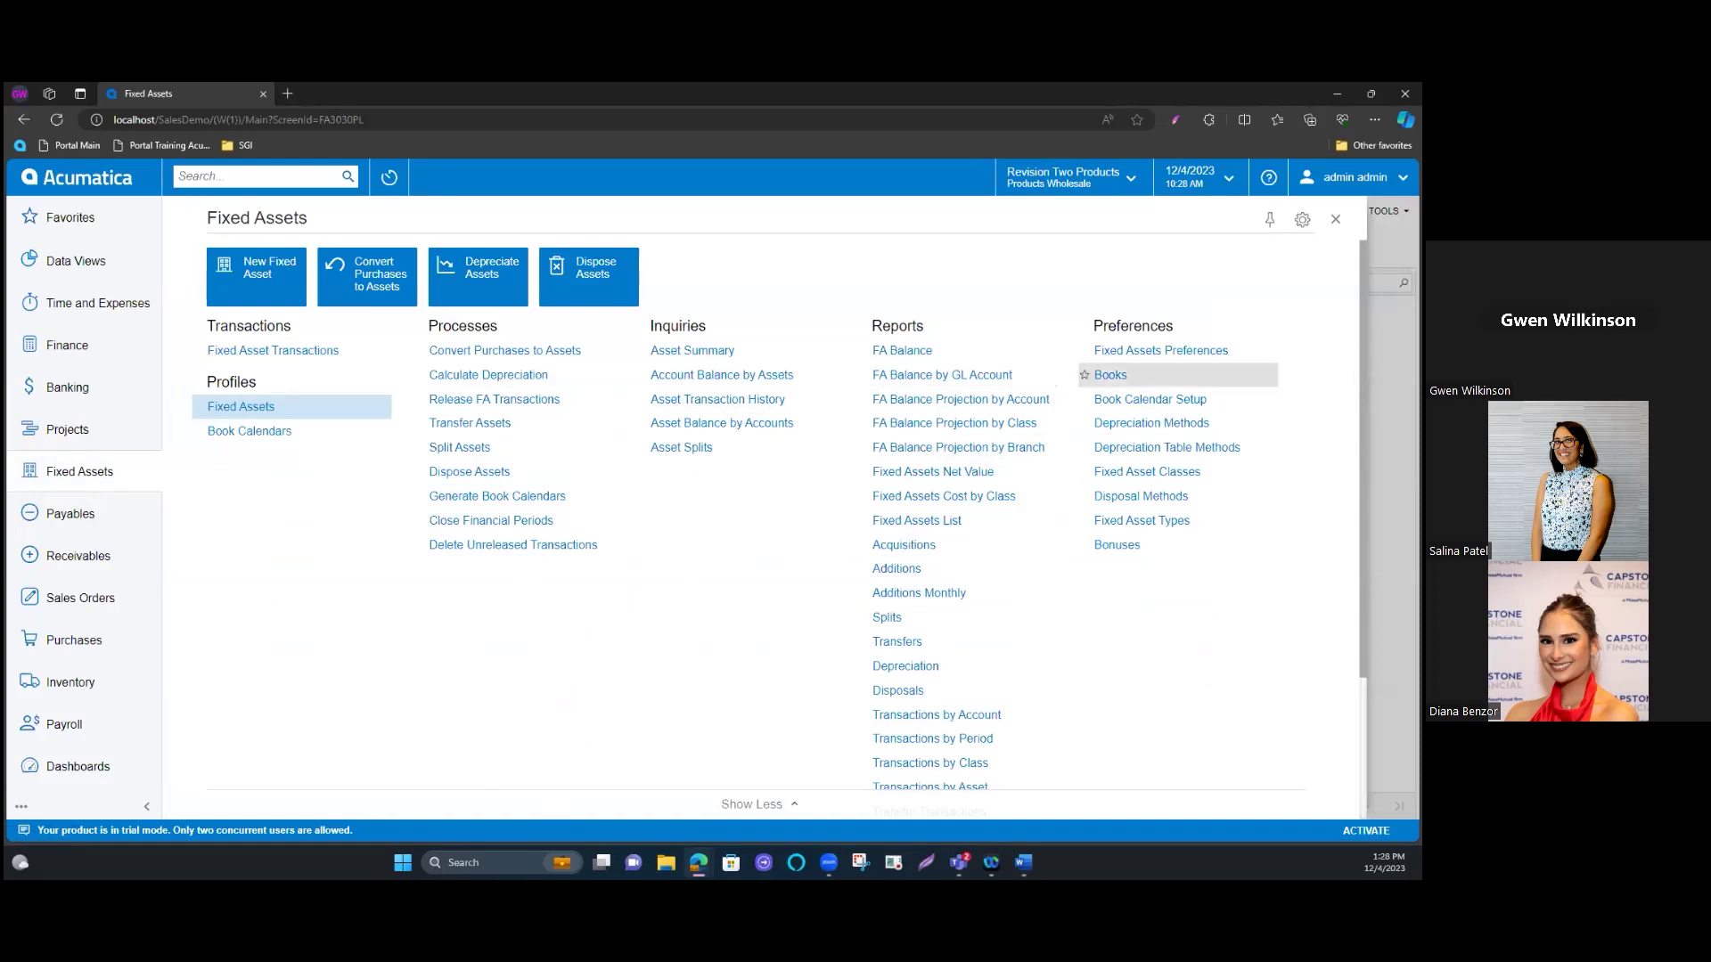
pyautogui.click(1110, 376)
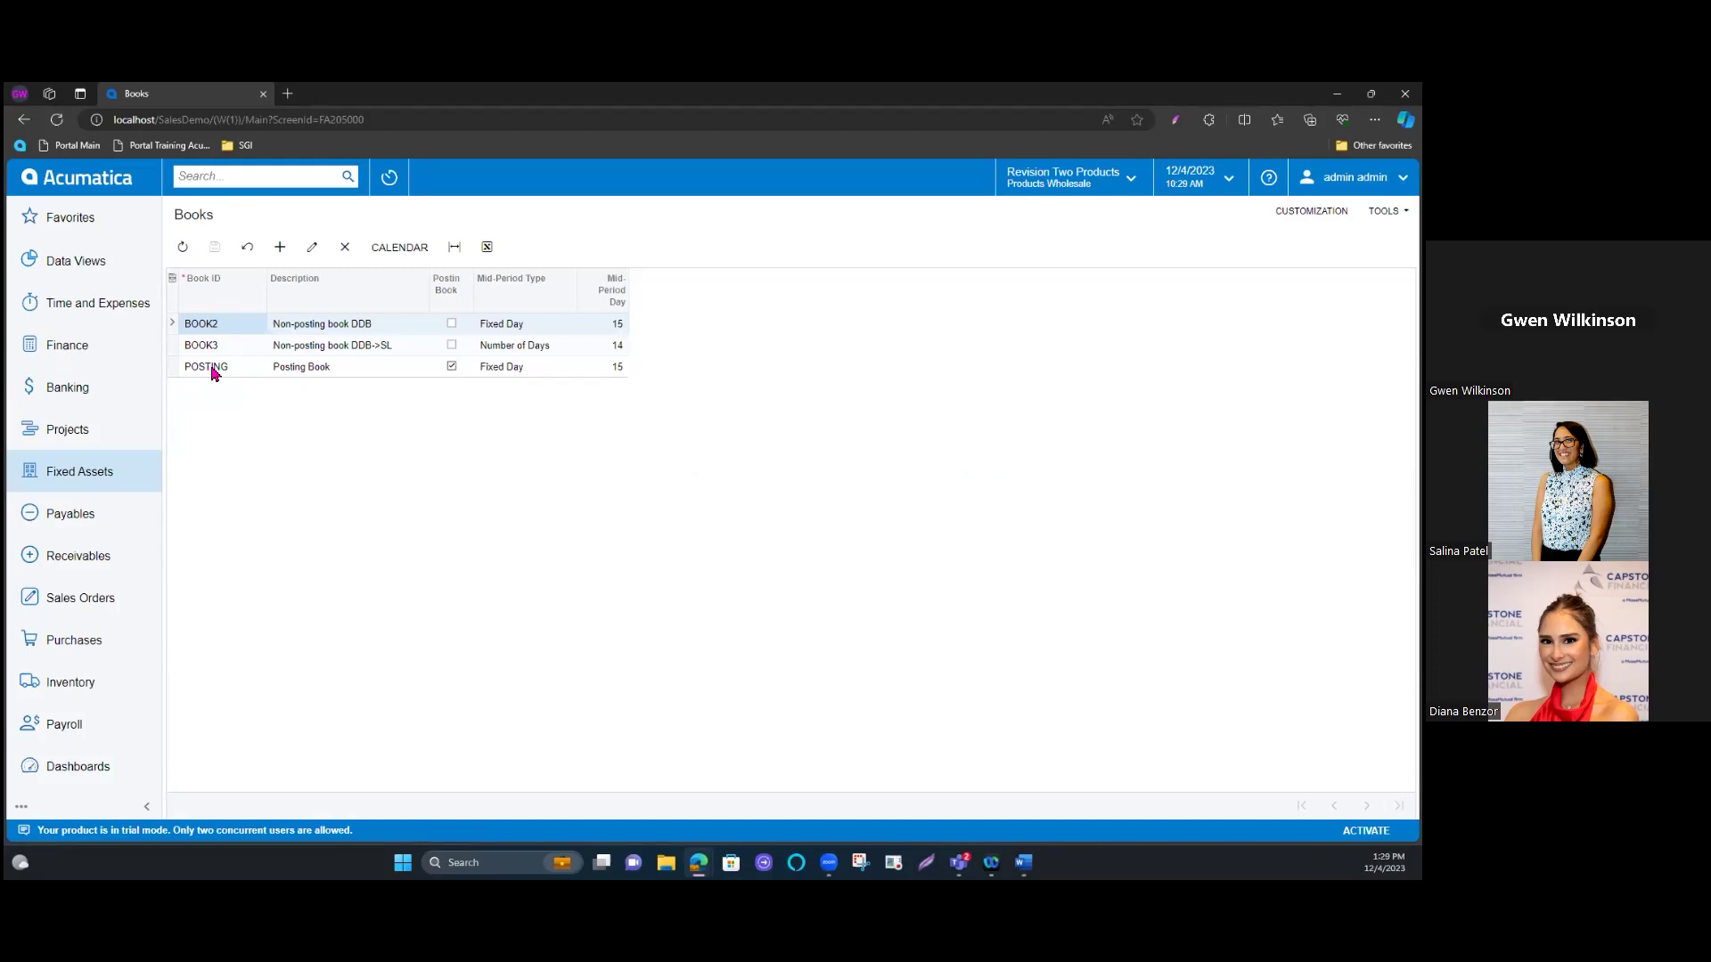
# Step: Open the Calculate Depreciation process, filter it to BOOK2 - Non-posting book DDB, and set the action to Depreciate
pyautogui.click(101, 481)
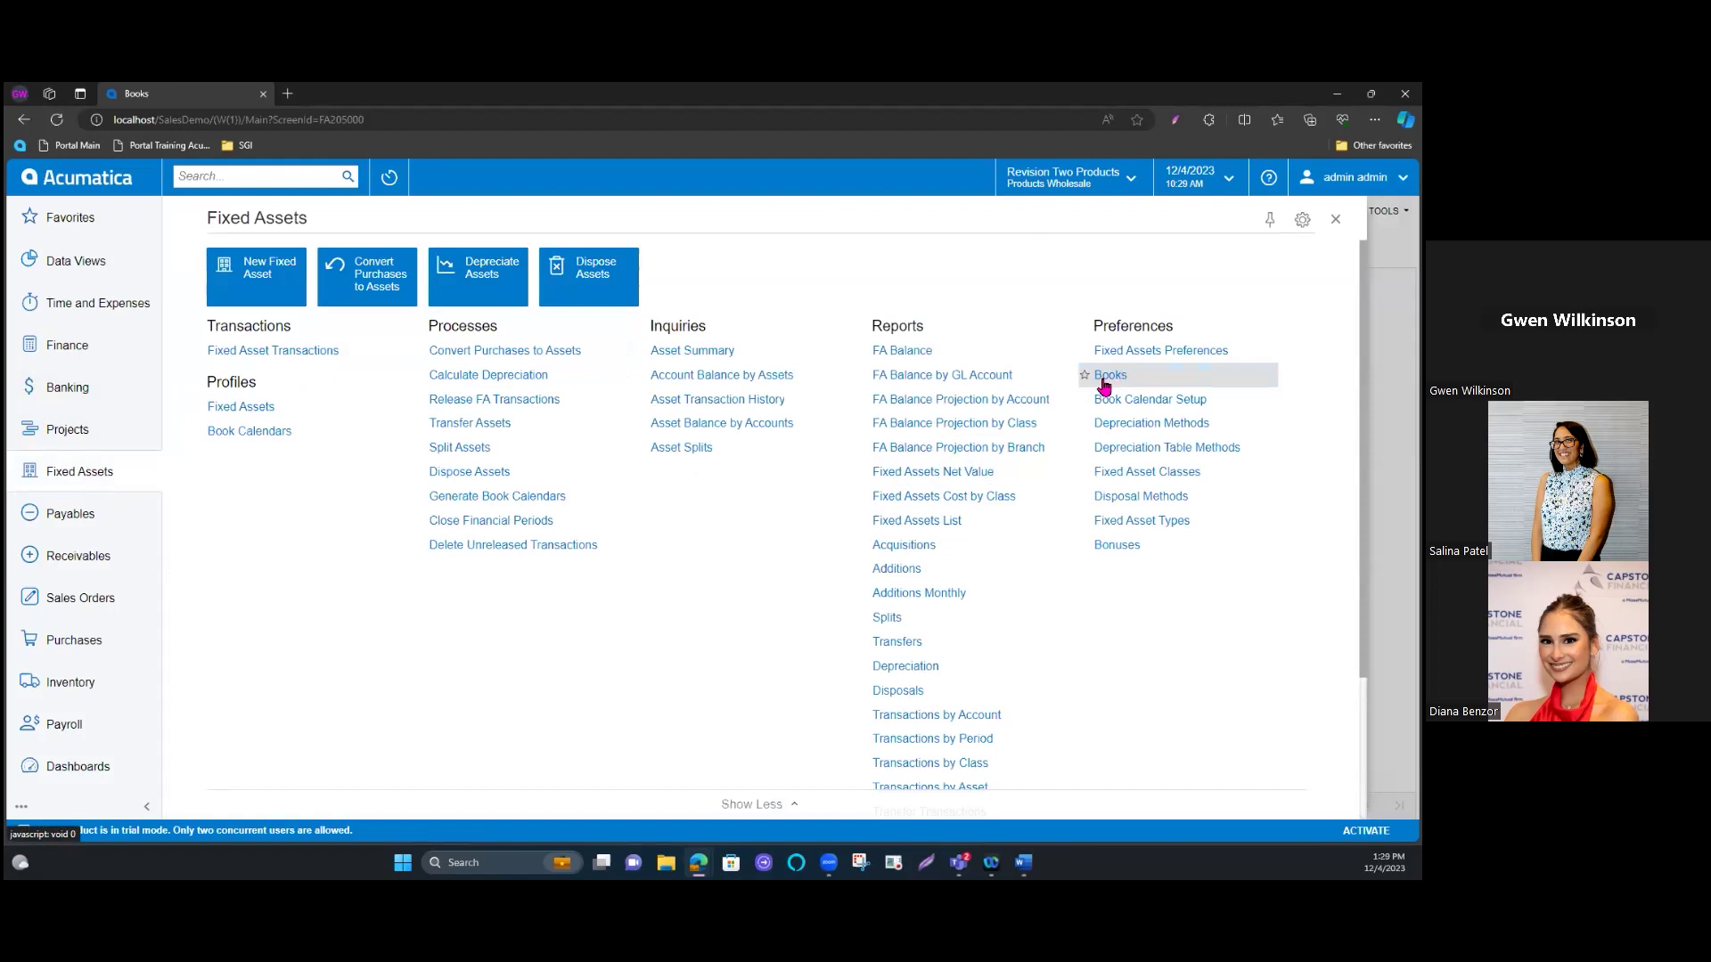
pyautogui.click(495, 378)
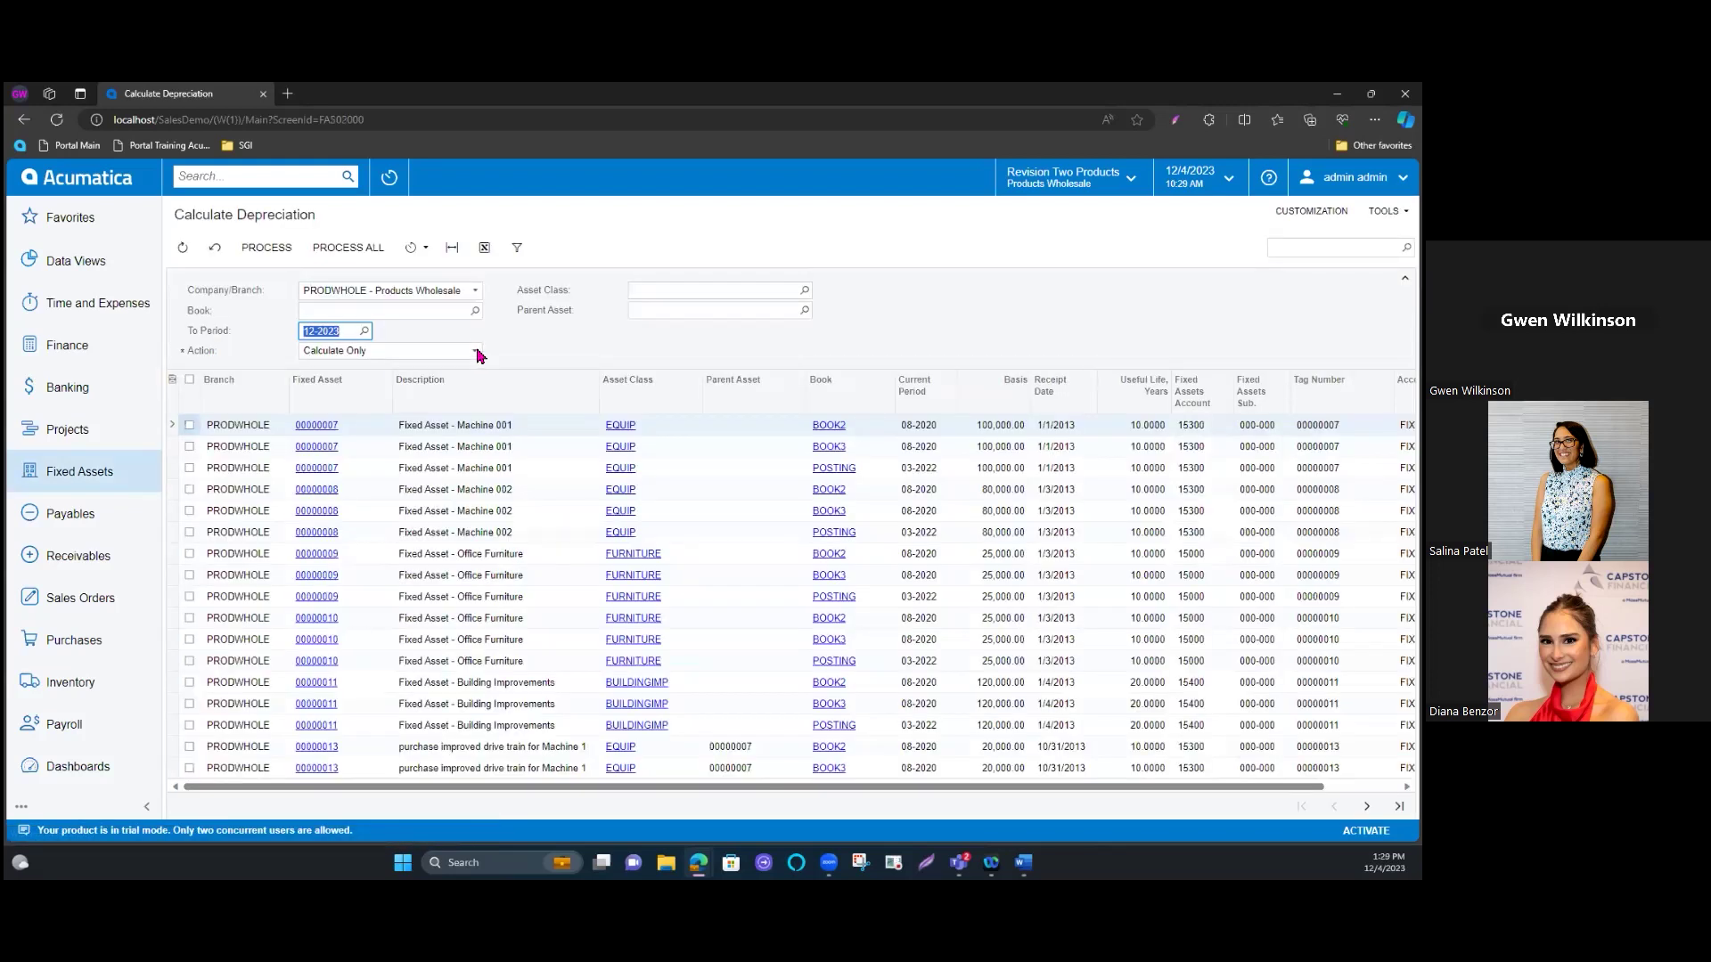
pyautogui.click(475, 311)
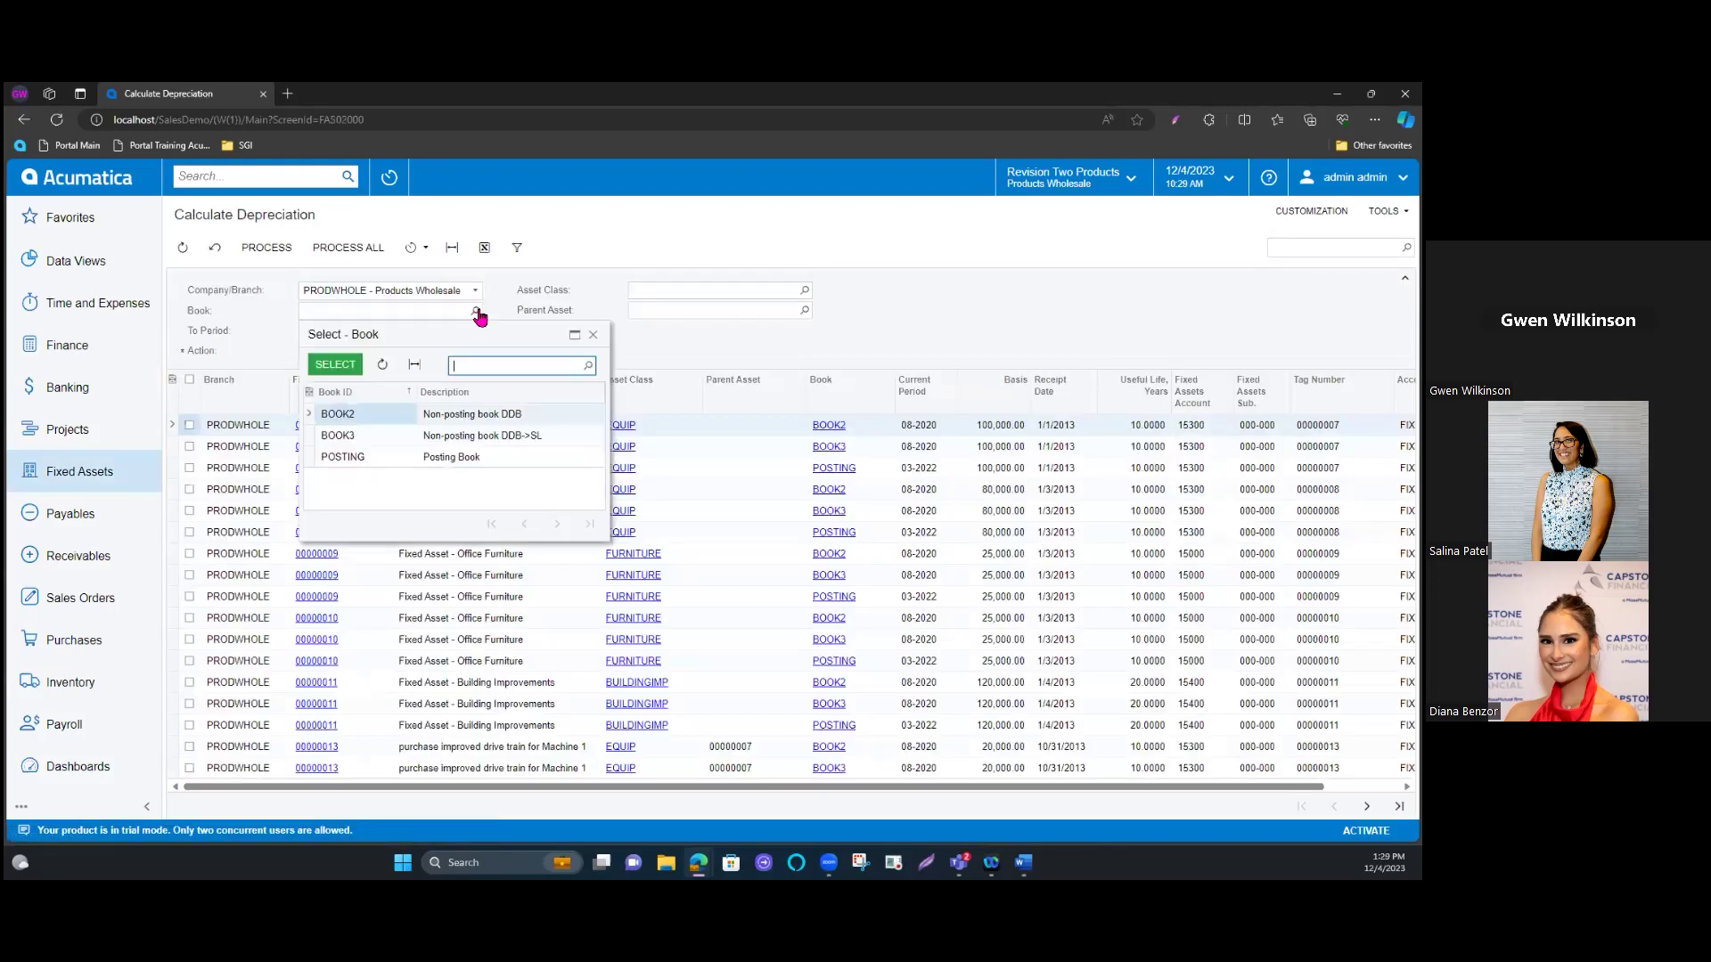
pyautogui.doubleClick(354, 416)
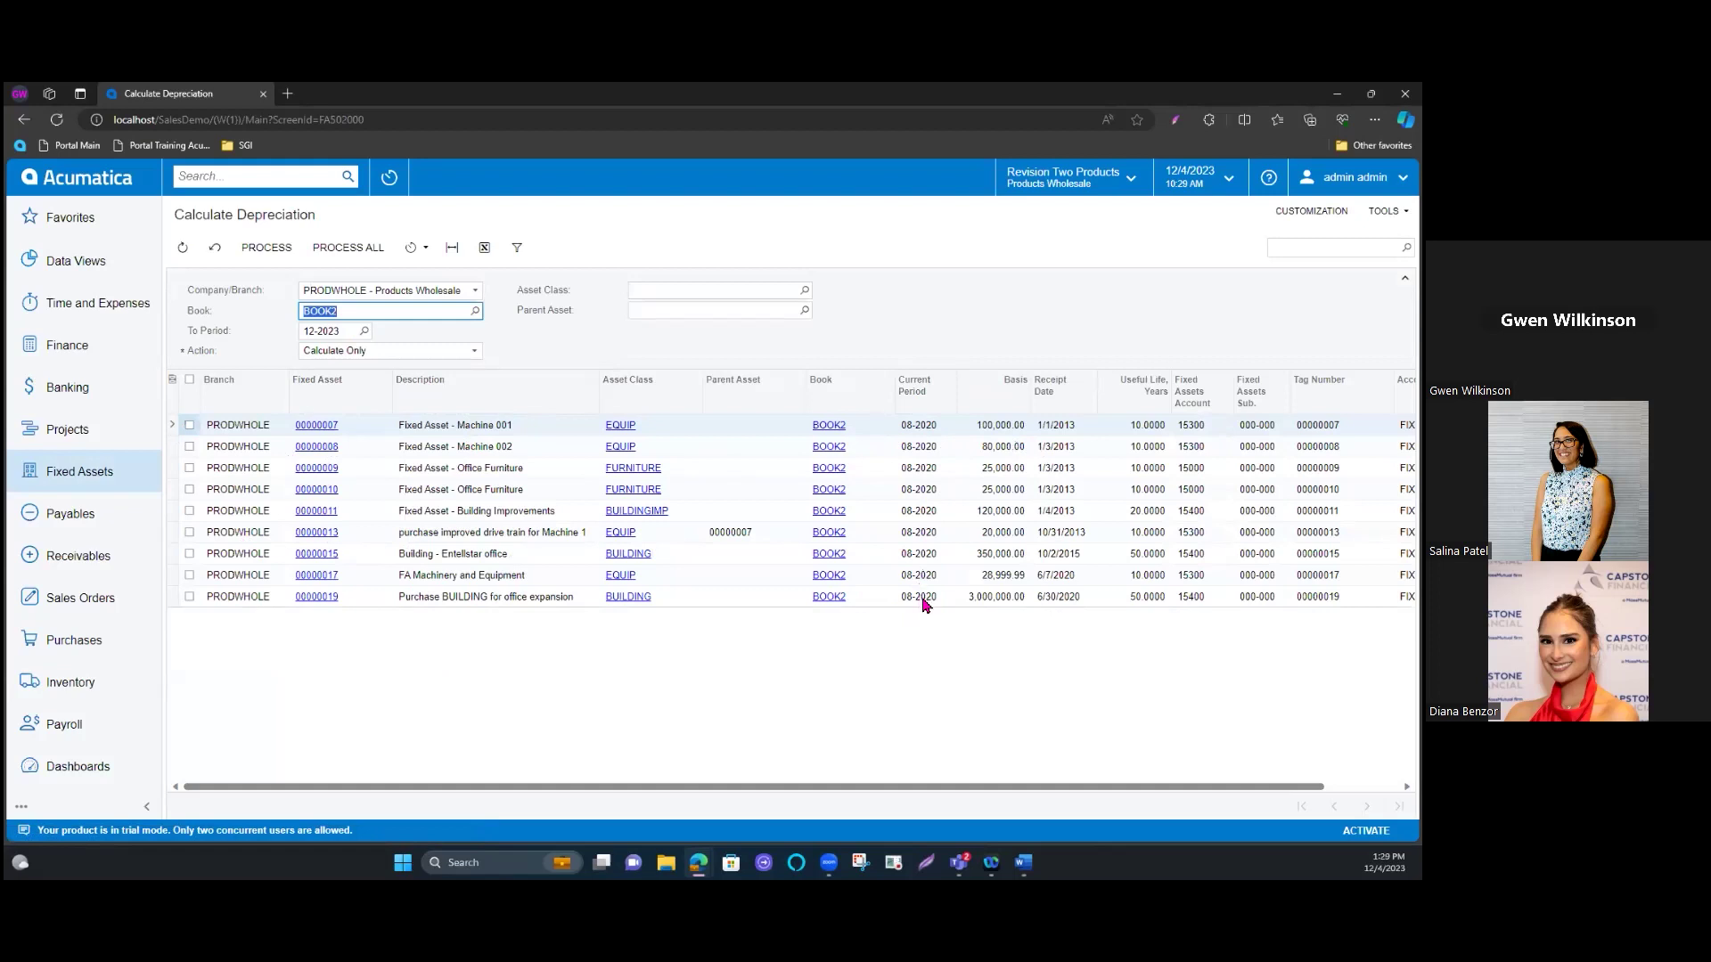
pyautogui.click(352, 331)
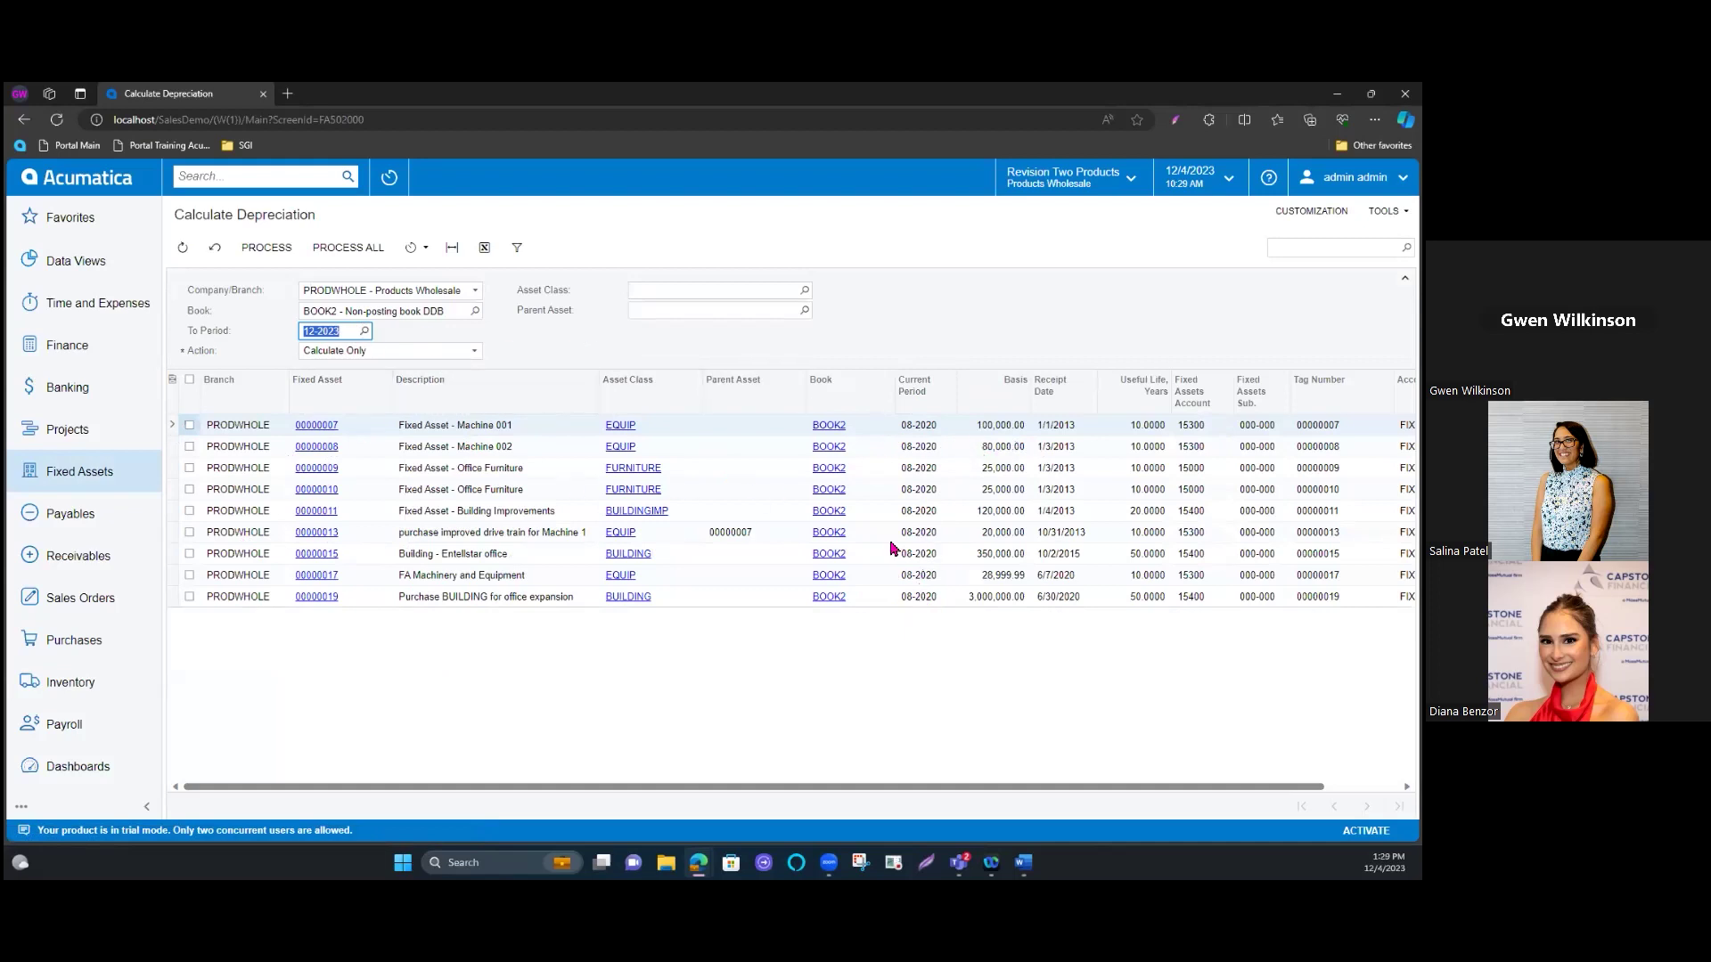
pyautogui.click(475, 356)
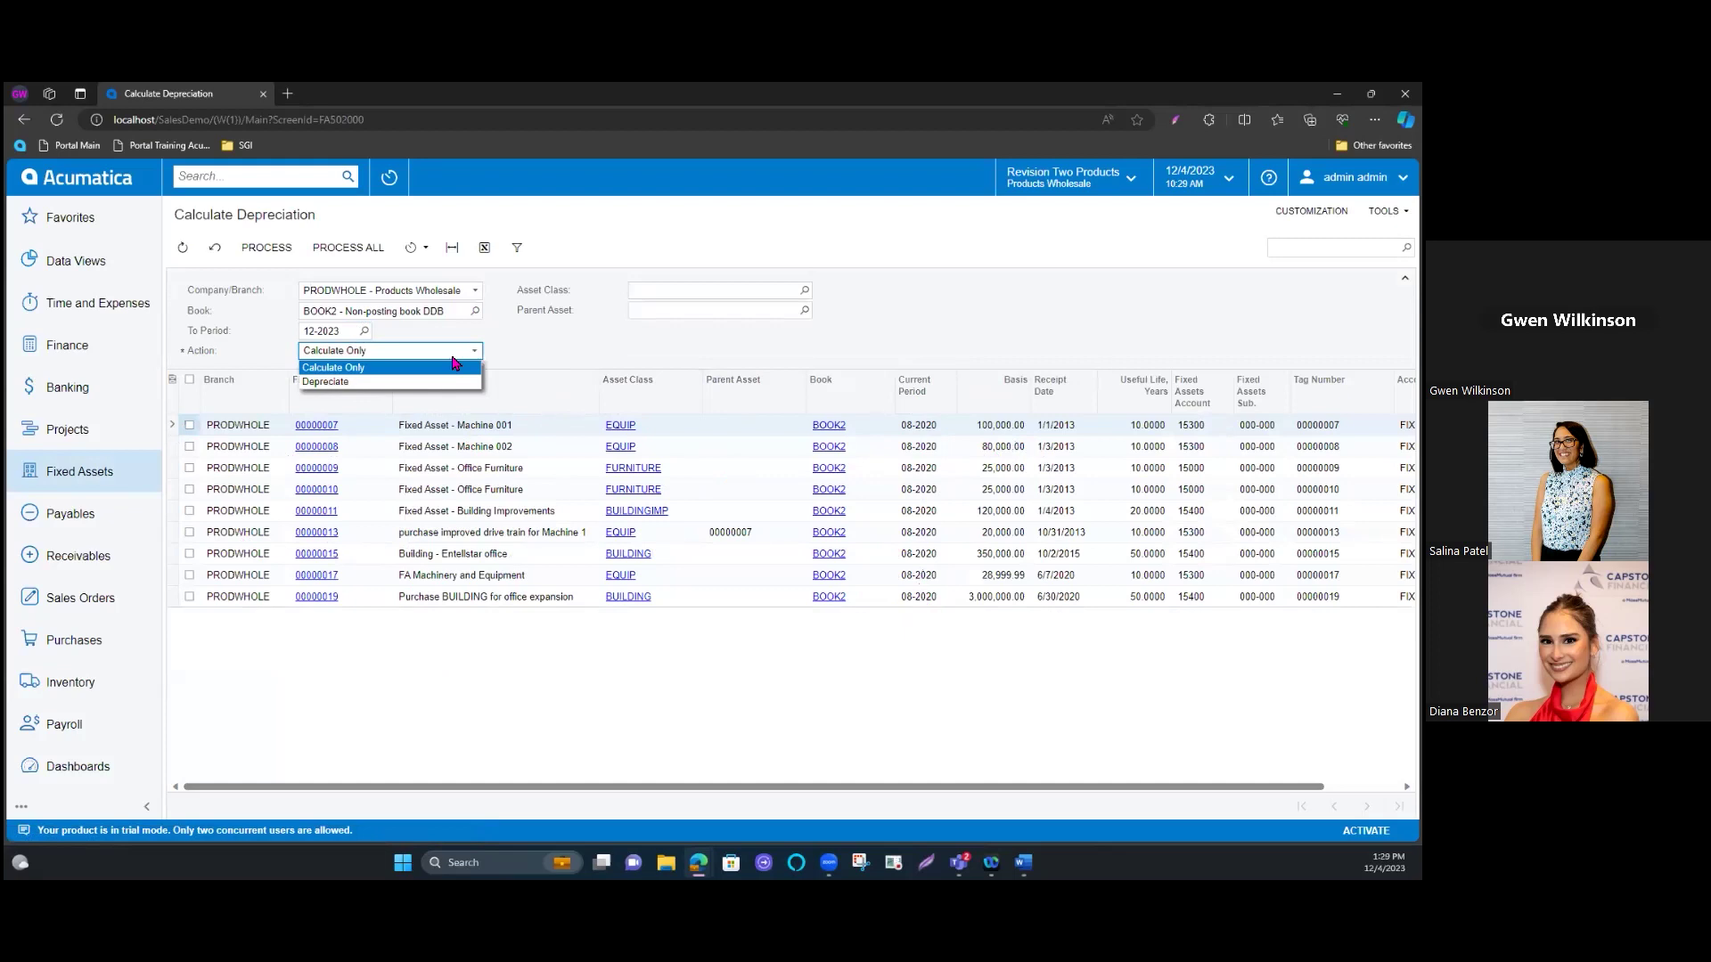
pyautogui.click(454, 381)
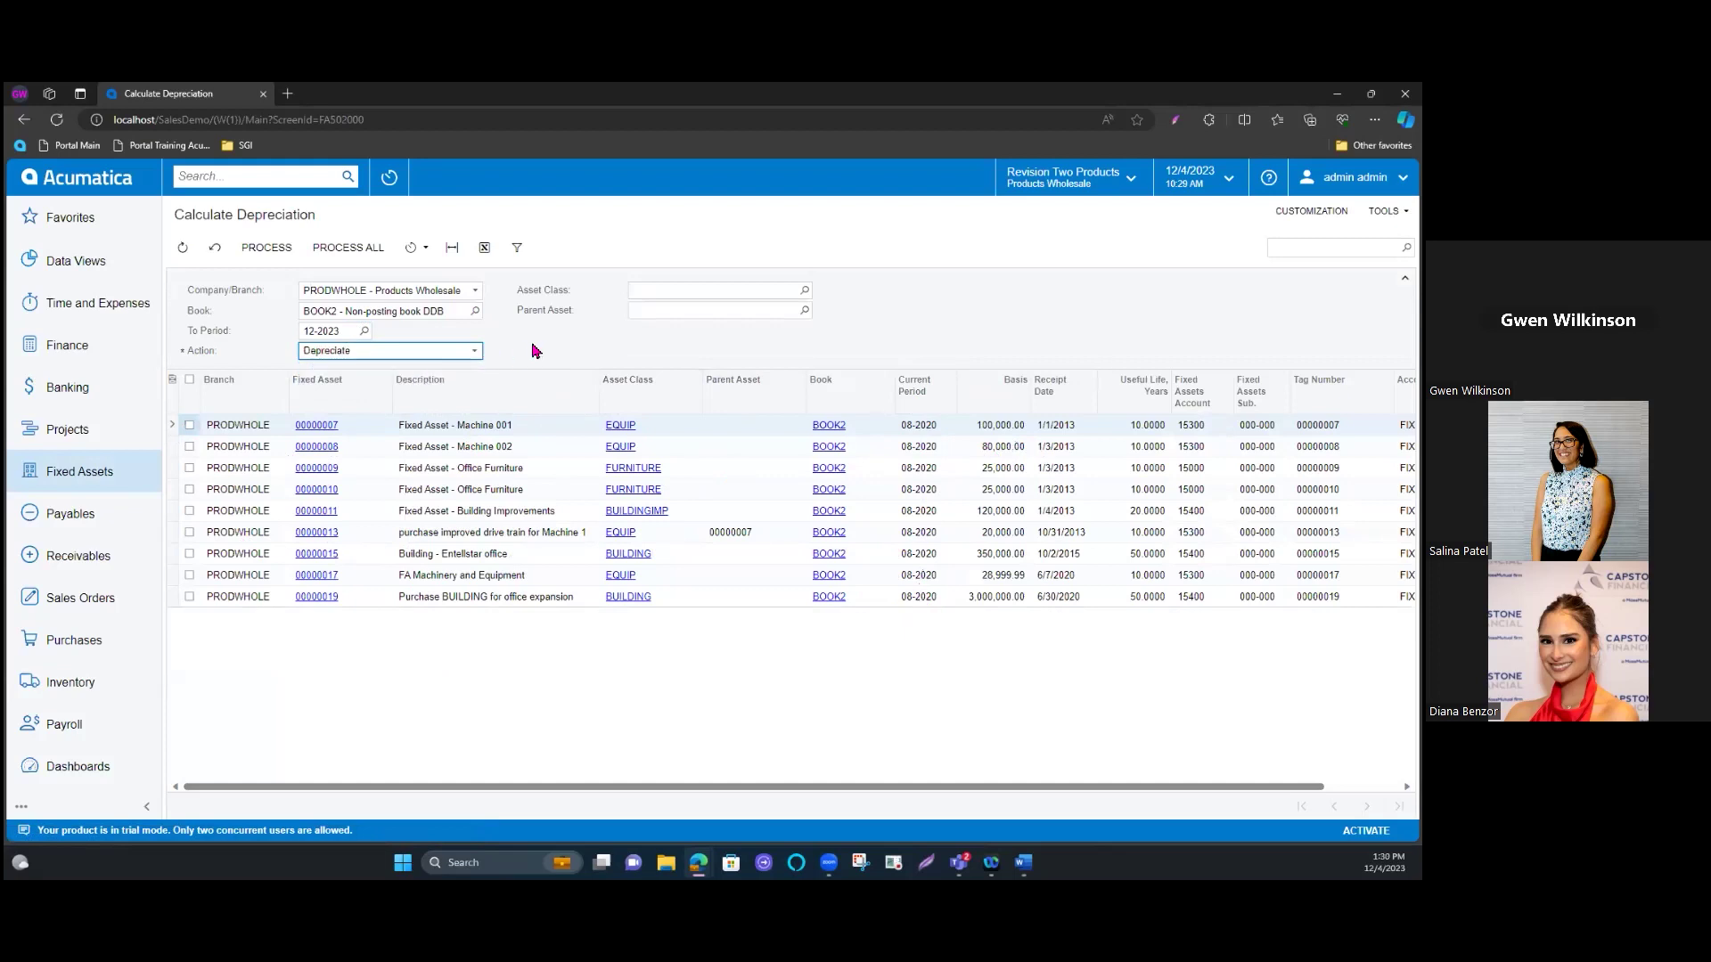
pyautogui.click(76, 473)
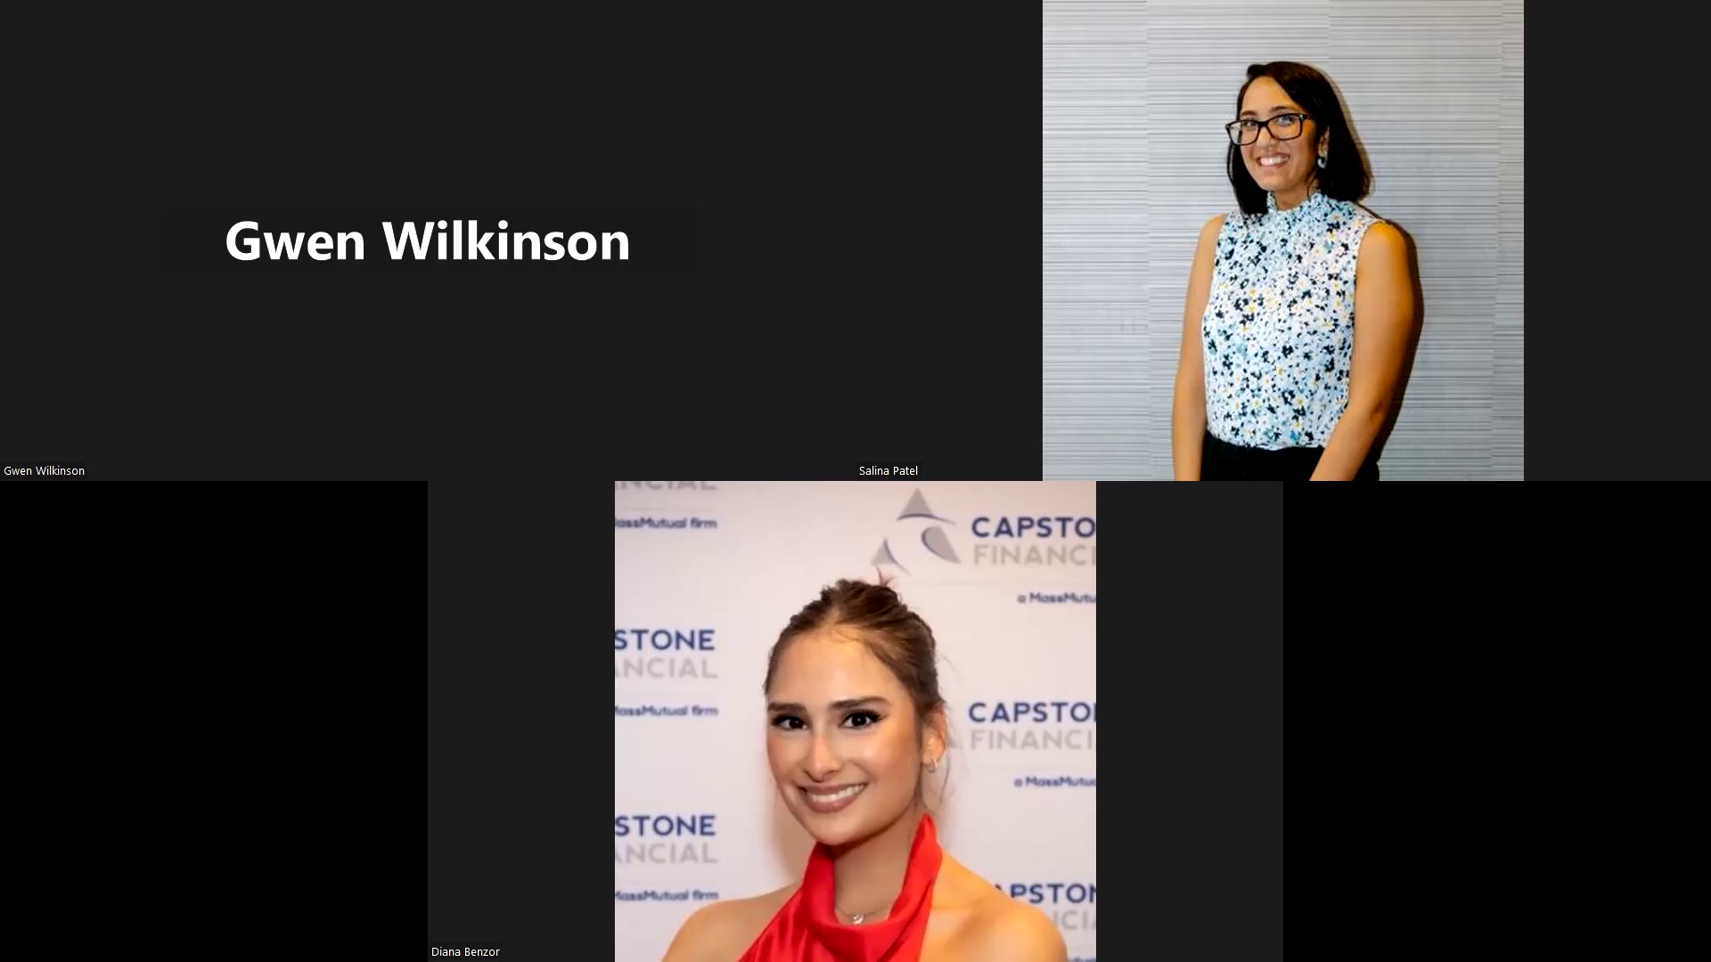